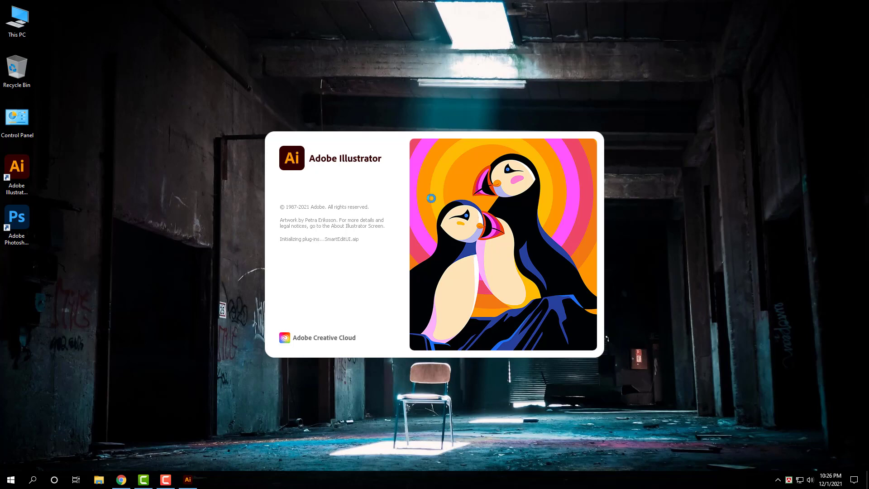
pyautogui.rightClick(430, 96)
pyautogui.click(471, 122)
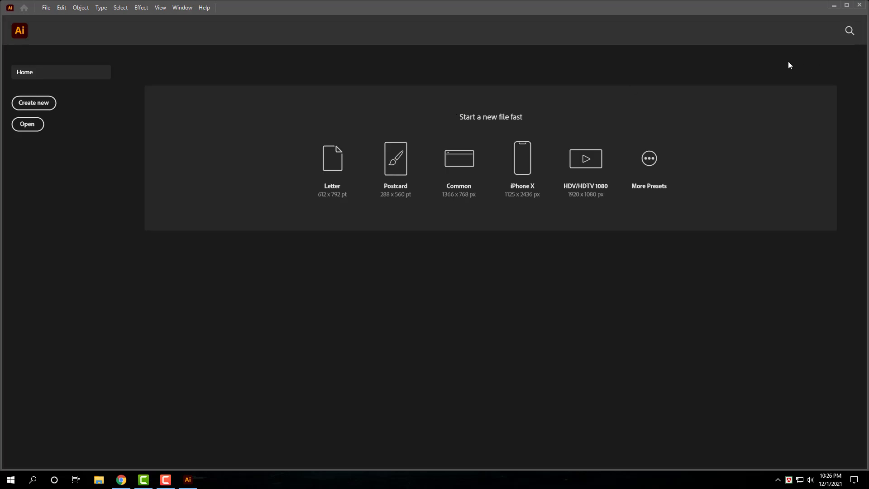
# Step: Open the 16 December Banner Design _ 2021.ai file from the 16 December folder inside All Design on the E: drive
pyautogui.click(833, 6)
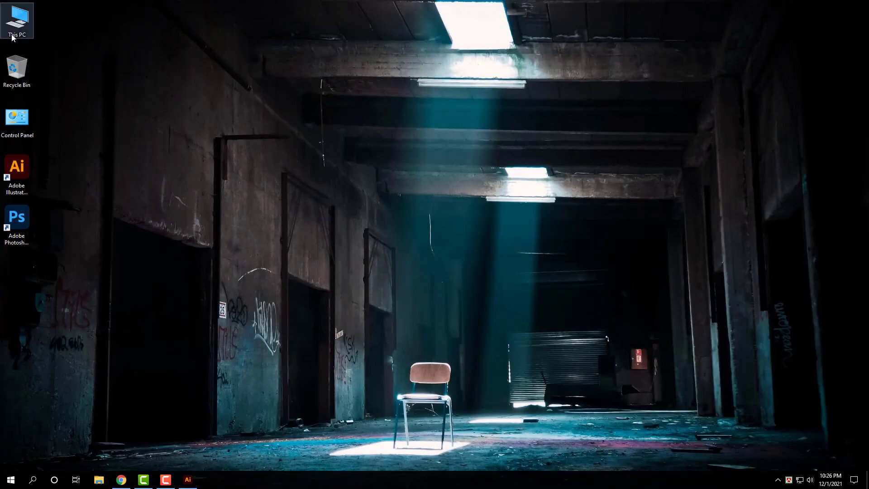
pyautogui.doubleClick(9, 10)
pyautogui.doubleClick(380, 136)
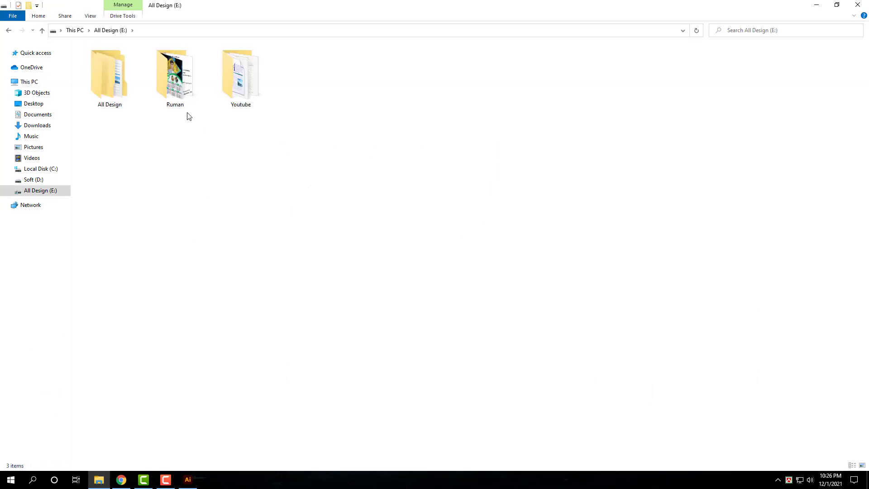
pyautogui.doubleClick(126, 82)
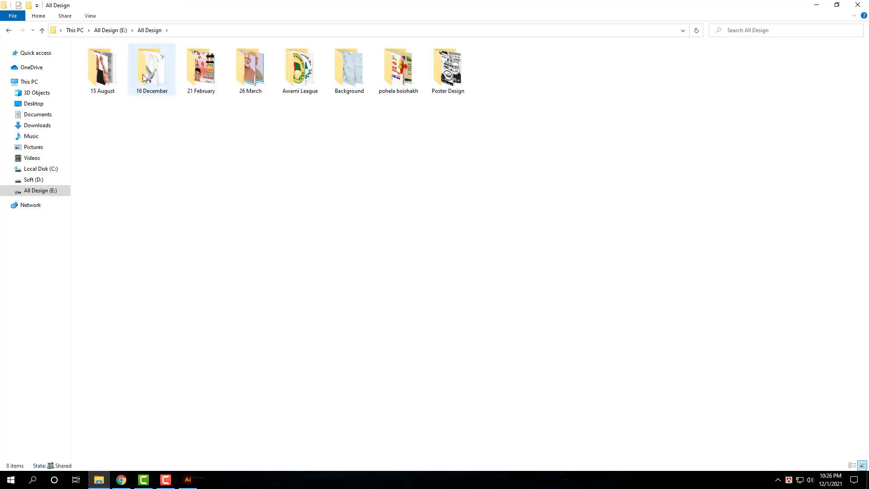
pyautogui.doubleClick(143, 74)
pyautogui.doubleClick(317, 103)
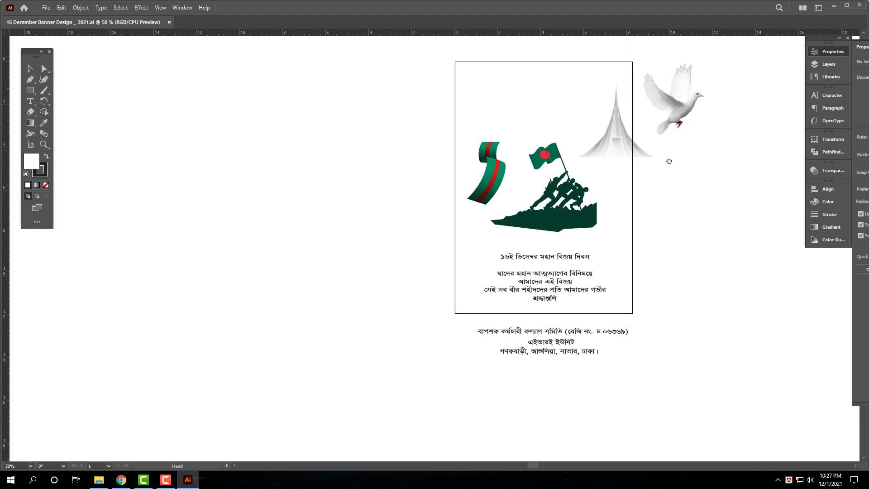
# Step: Examine the supplied artwork around the artboard, including the monument group, the ribbon and the Bengali texts
pyautogui.click(623, 144)
pyautogui.click(566, 207)
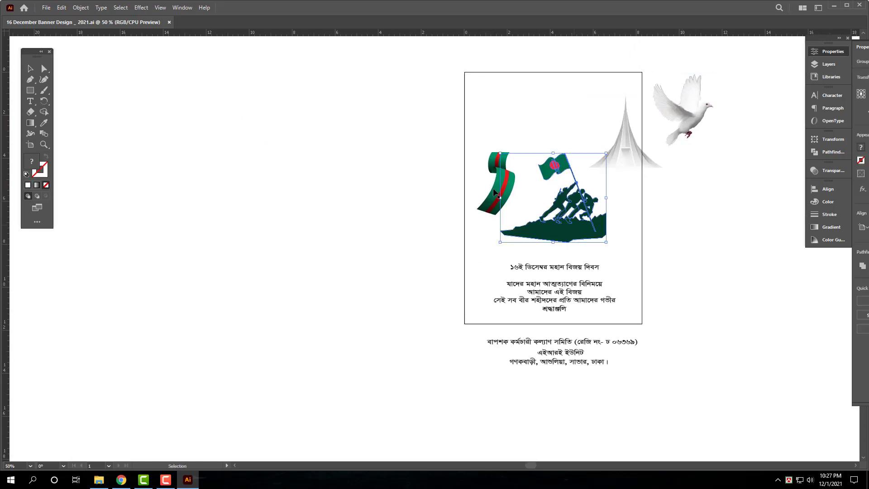
pyautogui.click(501, 188)
pyautogui.click(710, 277)
pyautogui.moveTo(552, 216); pyautogui.dragTo(599, 212)
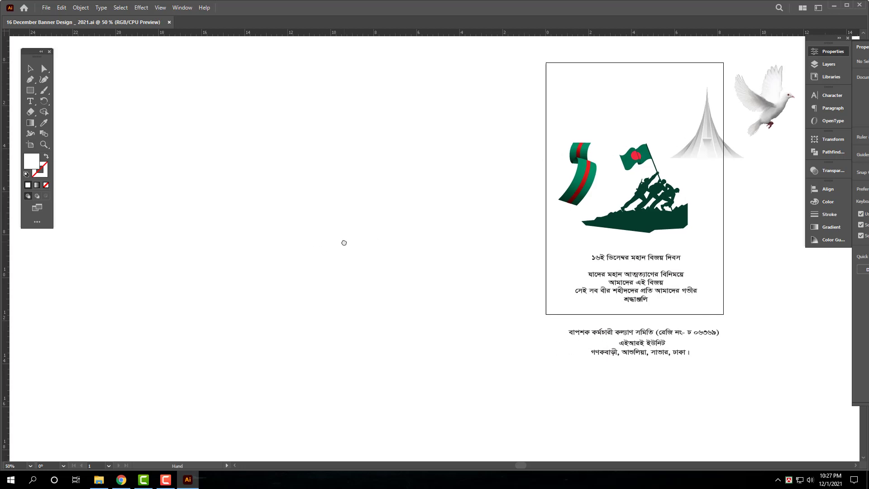
pyautogui.hotkey('ctrl', '-')
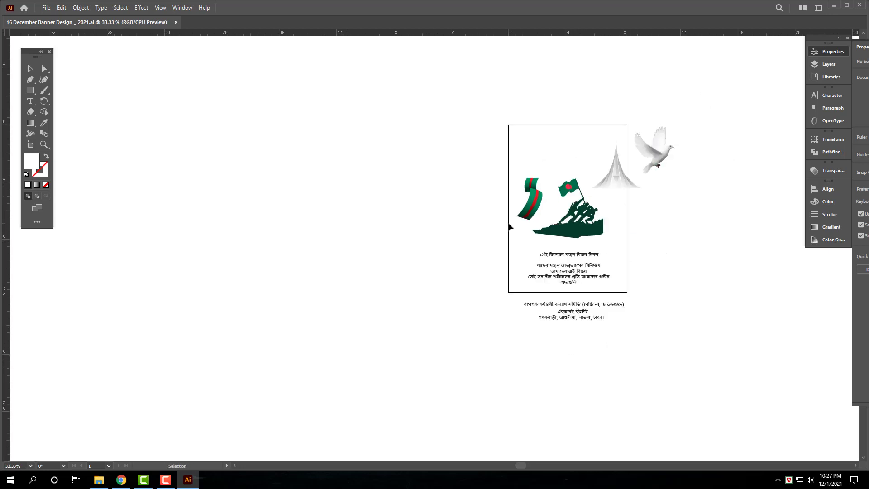
pyautogui.hscroll(-2, 419, 224)
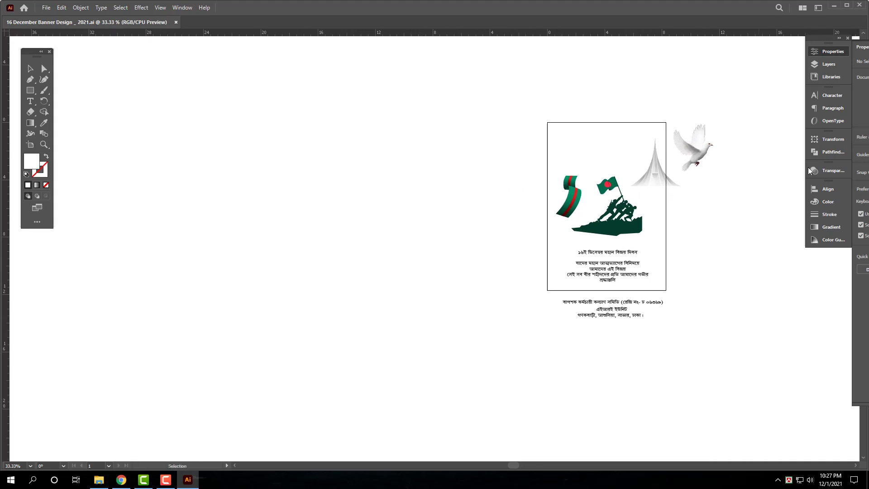
# Step: Move the dove image onto the upper part of the artboard, above the flag-raising silhouette
pyautogui.click(683, 158)
pyautogui.moveTo(686, 156); pyautogui.dragTo(604, 150)
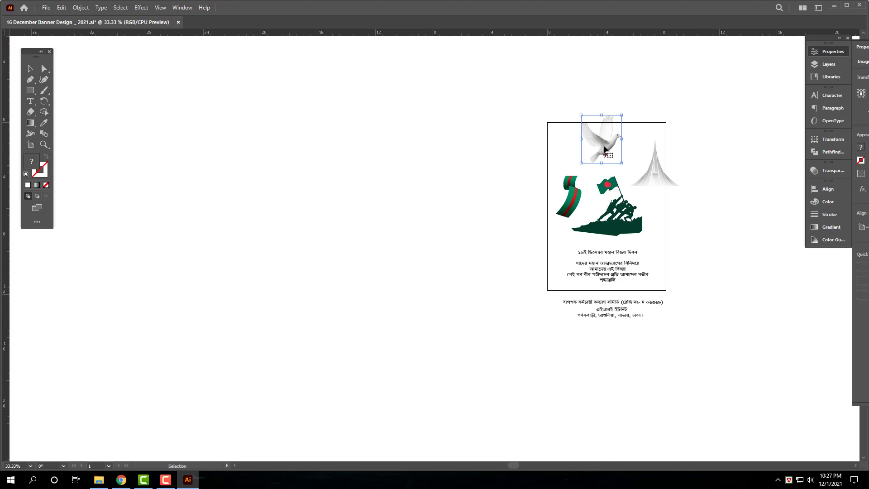
pyautogui.click(296, 101)
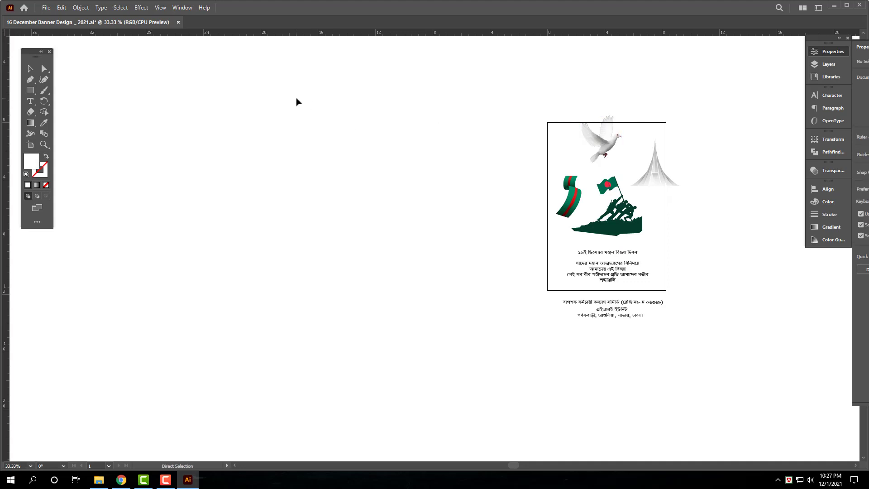
# Step: Create a banner rectangle 96 in wide and about 36 in high with the Rectangle tool
pyautogui.hotkey('ctrl', '-')
pyautogui.press('space')
pyautogui.moveTo(344, 168); pyautogui.dragTo(365, 167)
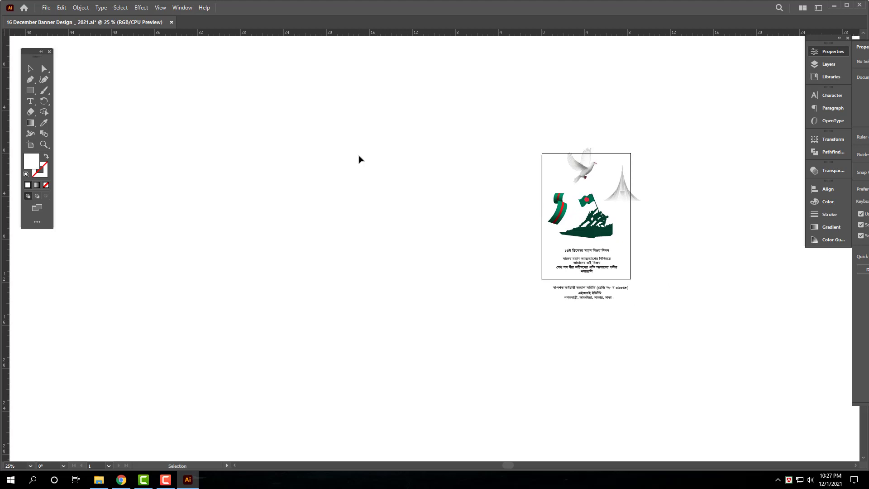
pyautogui.press('space')
pyautogui.moveTo(296, 192); pyautogui.dragTo(311, 167)
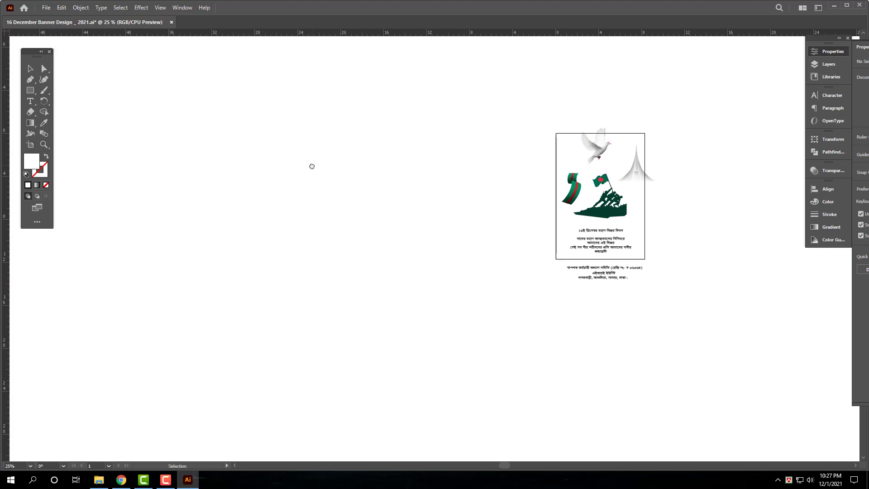
pyautogui.click(30, 90)
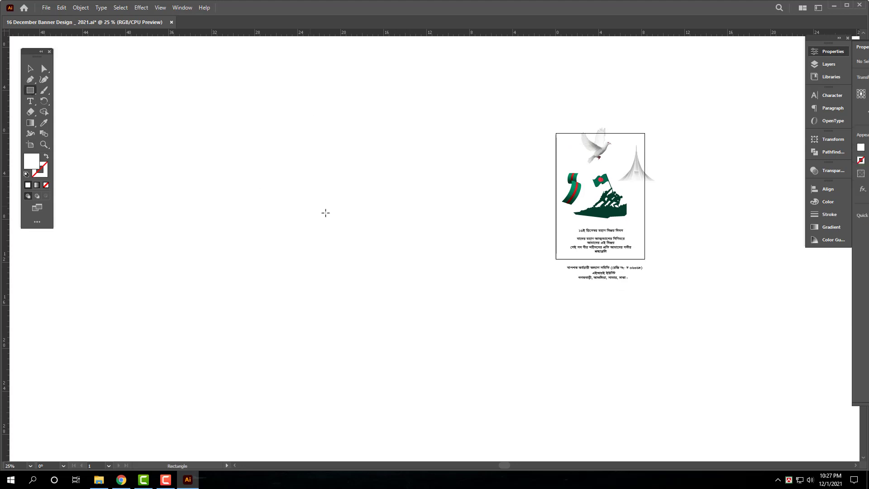
pyautogui.click(460, 184)
pyautogui.write('96')
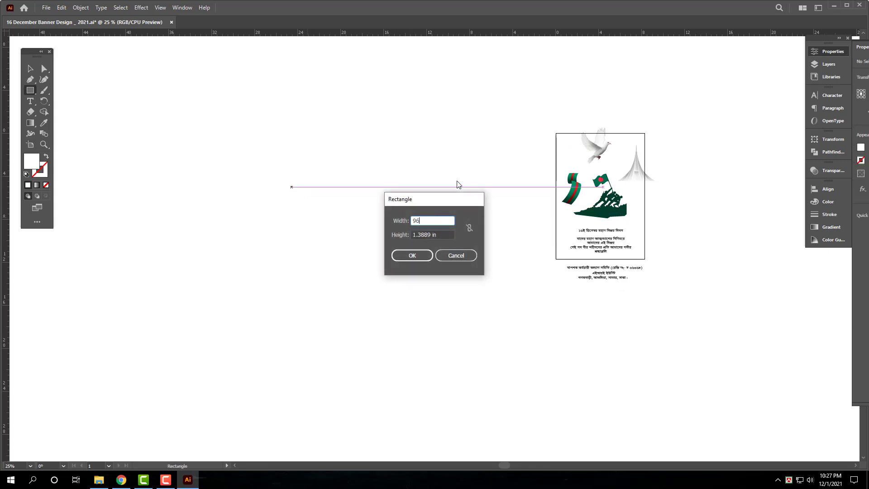
pyautogui.press('Tab')
pyautogui.write('3')
pyautogui.click(405, 254)
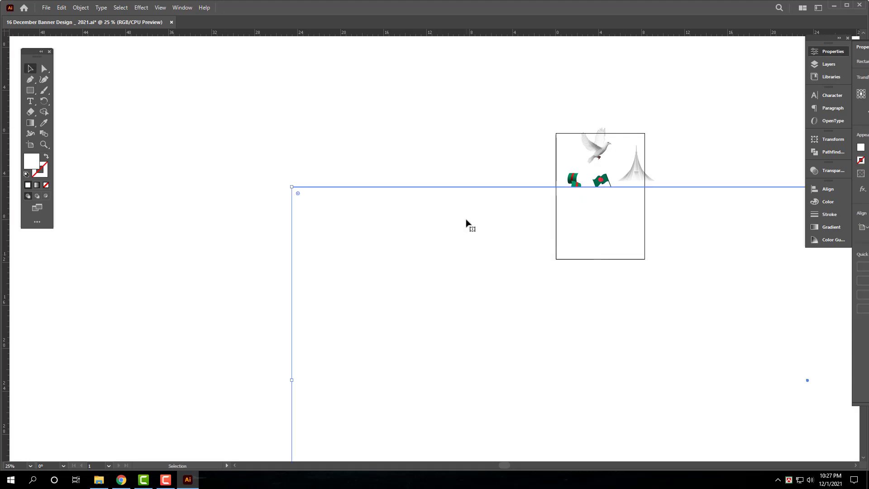
# Step: Move the banner rectangle below the artboard and give it no fill and a black 000000 stroke
pyautogui.hotkey('ctrl', '-')
pyautogui.hotkey('ctrl', '-')
pyautogui.moveTo(458, 240); pyautogui.dragTo(478, 284)
pyautogui.hscroll(3, 482, 248)
pyautogui.moveTo(407, 278); pyautogui.dragTo(412, 303)
pyautogui.click(46, 157)
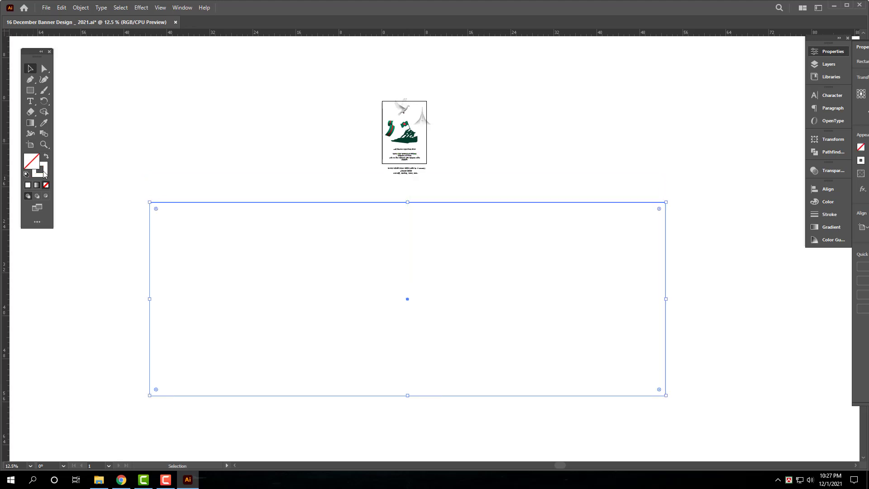
pyautogui.click(827, 201)
pyautogui.click(707, 247)
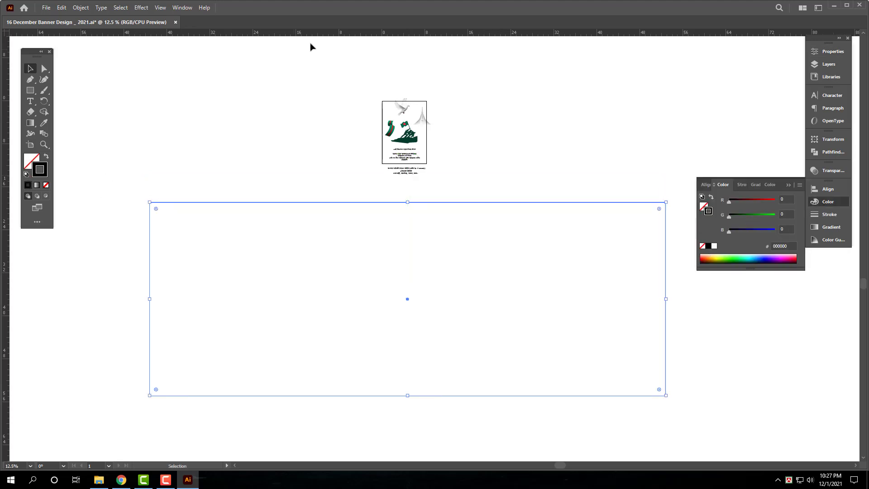
# Step: Place a horizontal and a vertical ruler guide crossing at the centre of the banner rectangle
pyautogui.moveTo(383, 36); pyautogui.dragTo(383, 299)
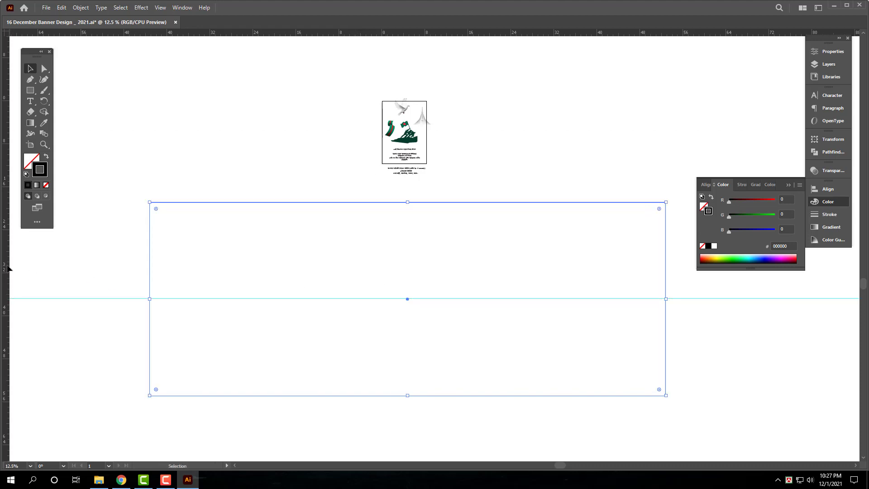
pyautogui.moveTo(7, 269); pyautogui.dragTo(407, 261)
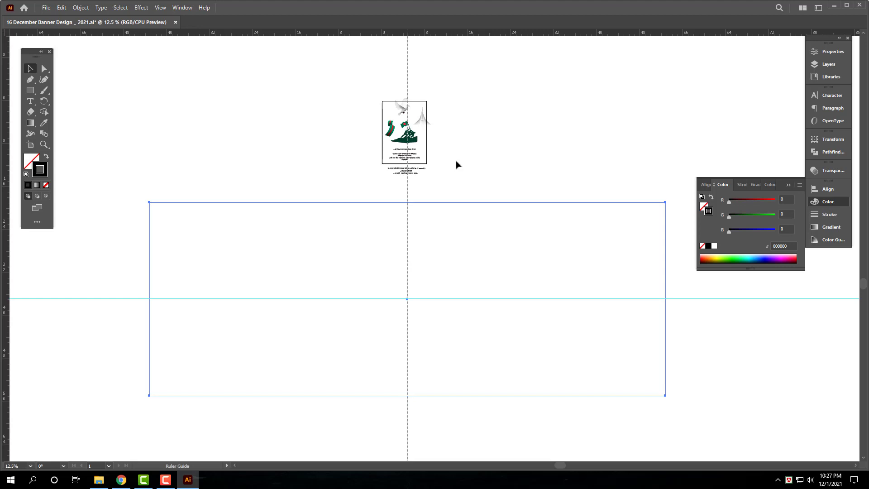
pyautogui.click(536, 50)
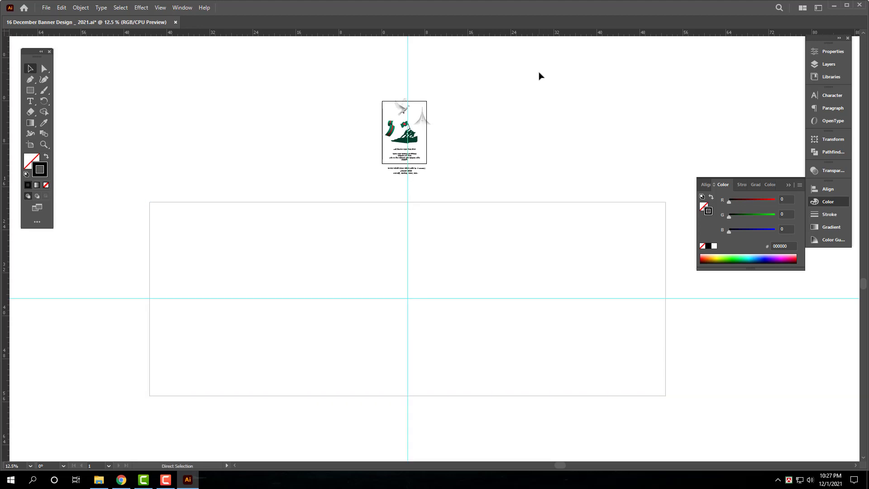
pyautogui.hotkey('ctrl', 'r')
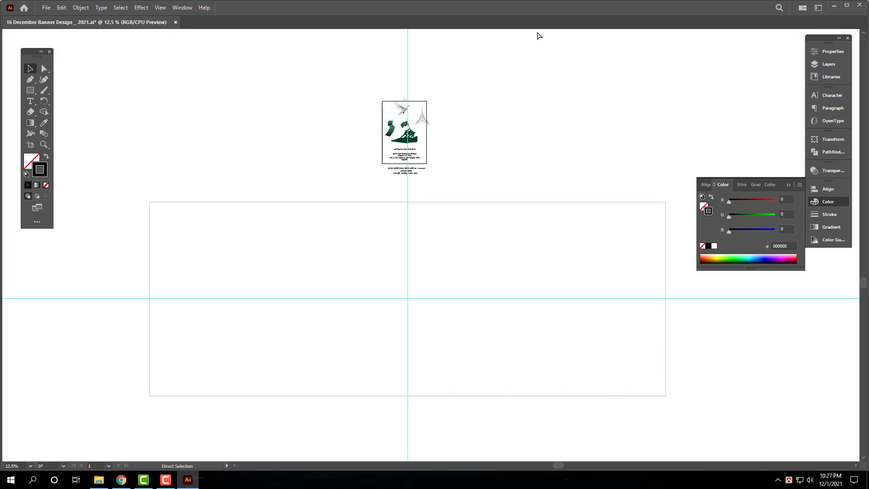
pyautogui.hotkey('ctrl', 'r')
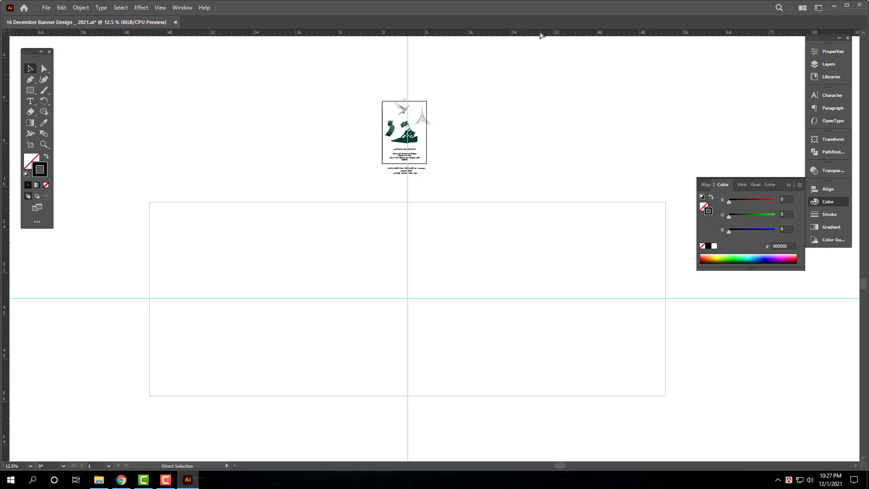
# Step: Enlarge all the supplied artwork and text together and shift it upward over the artboard
pyautogui.moveTo(359, 76); pyautogui.dragTo(409, 286)
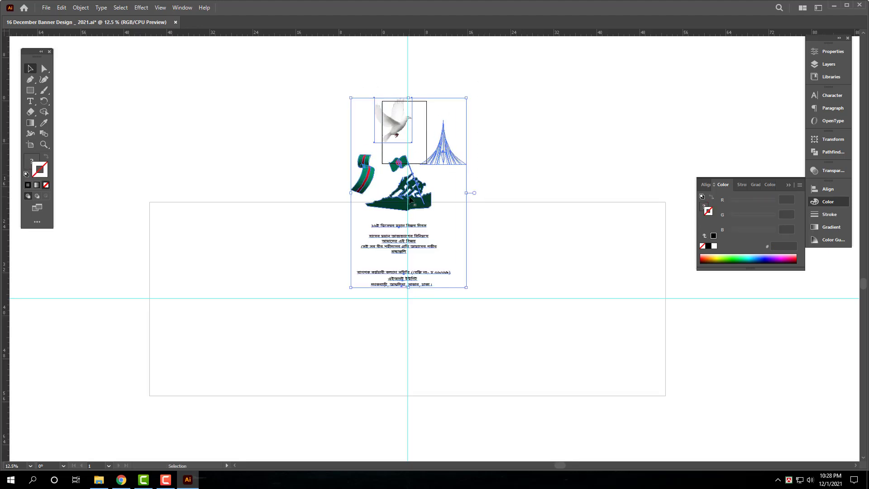
pyautogui.moveTo(400, 171); pyautogui.dragTo(401, 129)
pyautogui.click(507, 143)
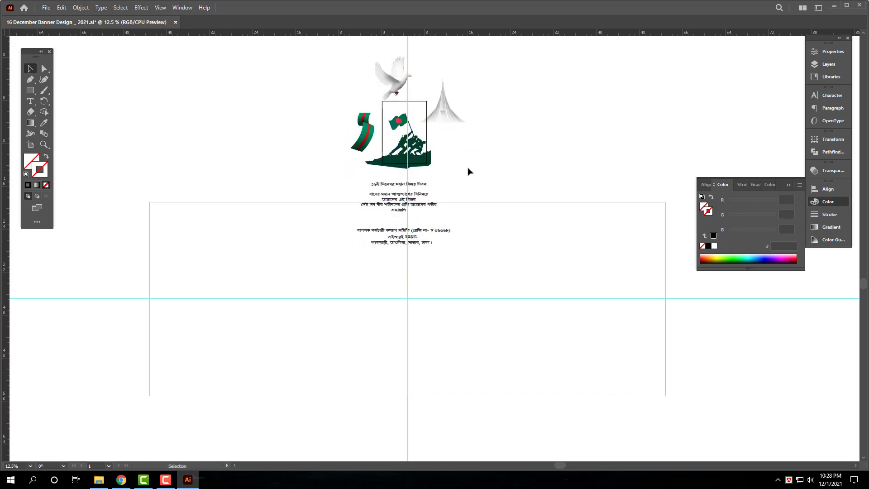
# Step: Select only the Bengali text blocks, move them into the lower half of the banner rectangle and enlarge them
pyautogui.hotkey('ctrl', 'a')
pyautogui.moveTo(447, 179); pyautogui.dragTo(390, 249)
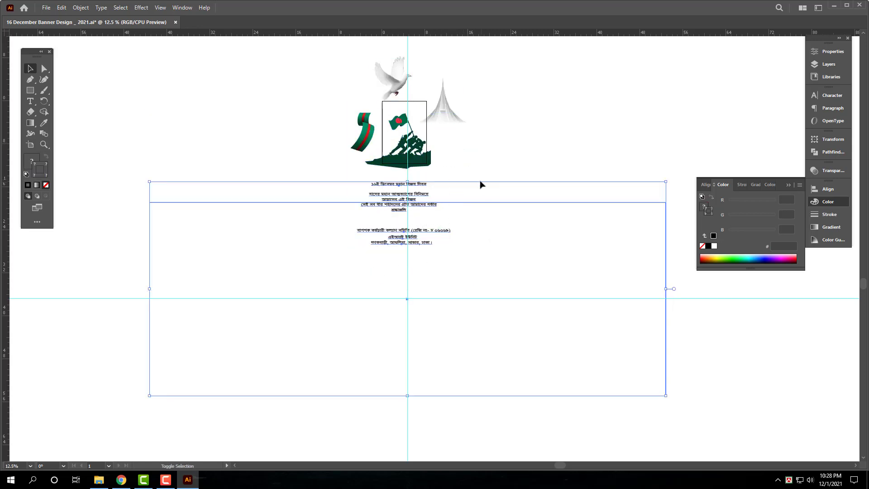
pyautogui.moveTo(481, 181); pyautogui.dragTo(497, 226)
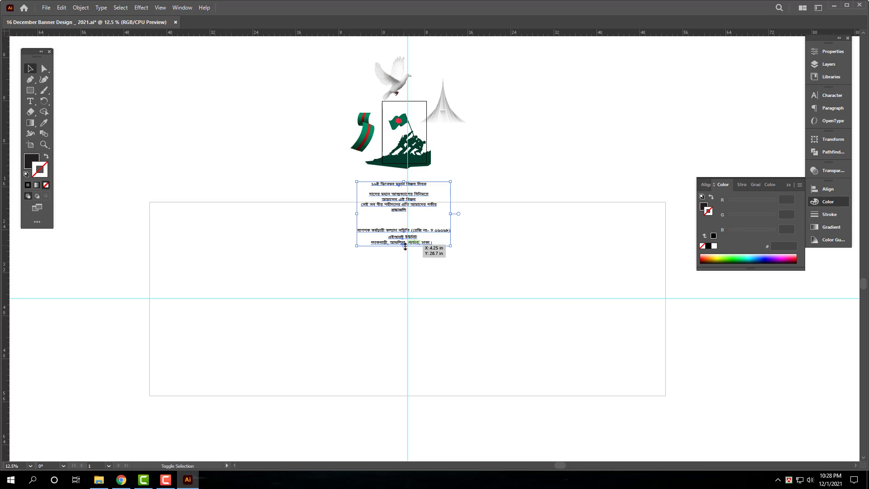
pyautogui.moveTo(403, 246); pyautogui.dragTo(416, 365)
pyautogui.click(458, 376)
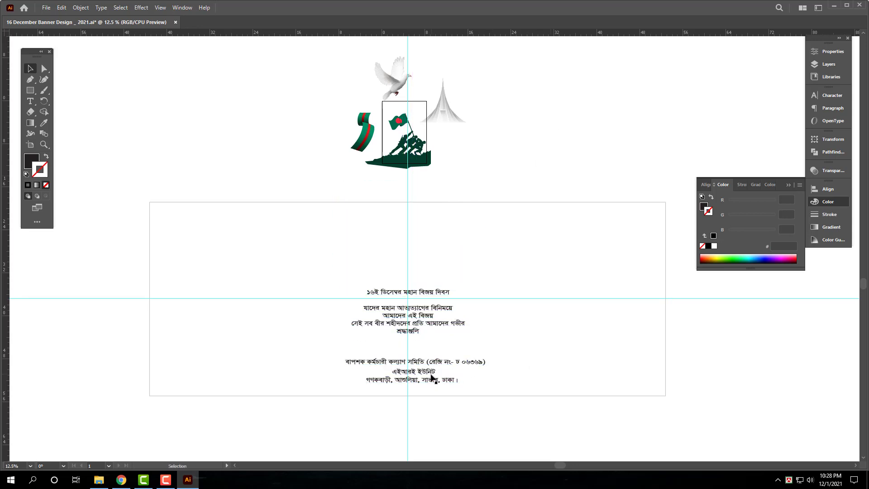
# Step: Enlarge the main Victory Day text block around the vertical guide, keeping the organisation lines below it at their size
pyautogui.click(429, 374)
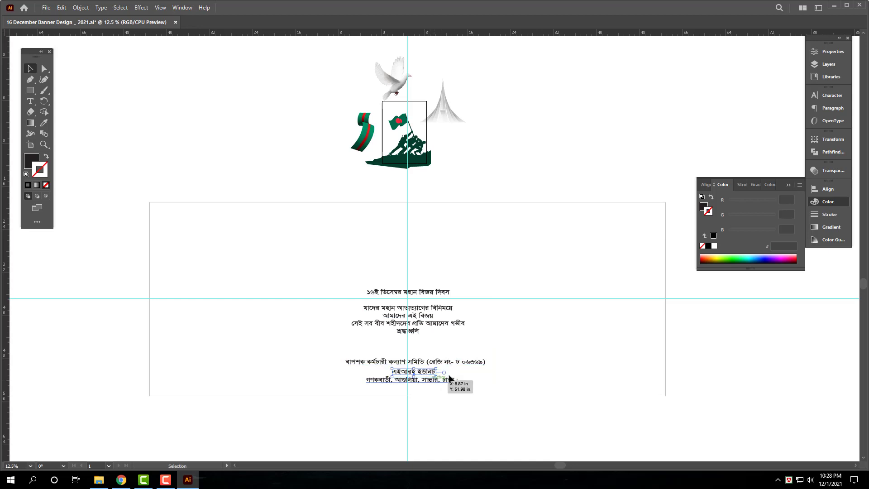
pyautogui.click(427, 330)
pyautogui.moveTo(409, 289); pyautogui.dragTo(413, 260)
pyautogui.click(583, 150)
# Step: Offset the banner rectangle's path by -1 in to create an inner margin frame
pyautogui.click(572, 202)
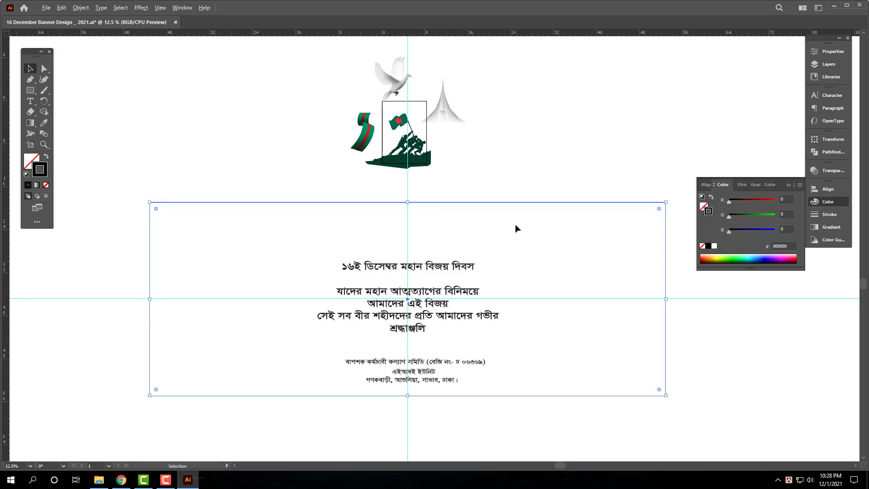
pyautogui.hotkey('alt', 'o')
pyautogui.press('p')
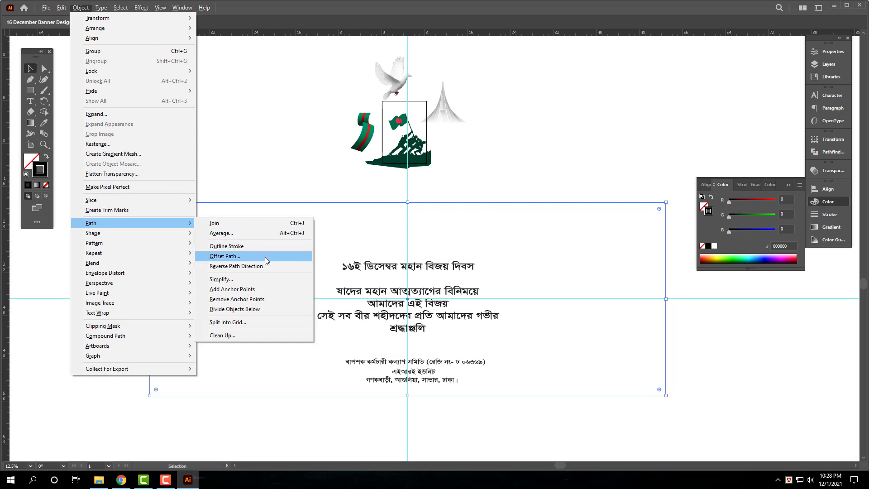
pyautogui.click(265, 257)
pyautogui.write('-1')
pyautogui.press('Return')
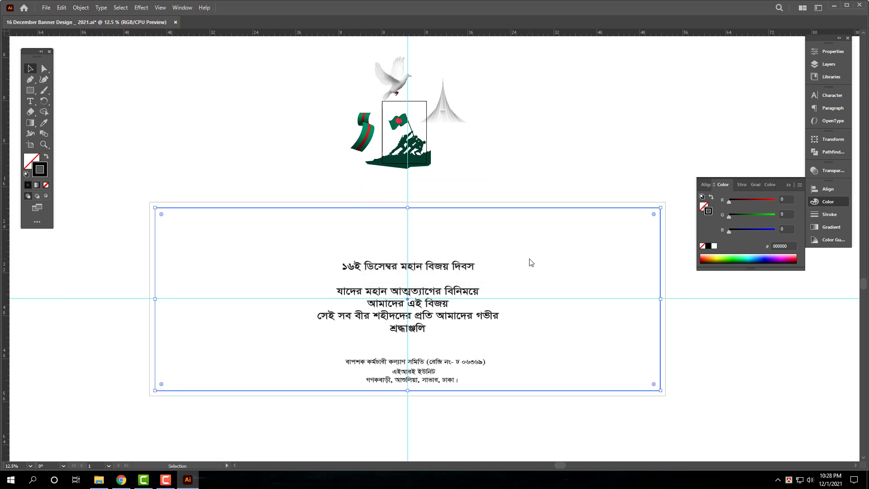
pyautogui.click(564, 191)
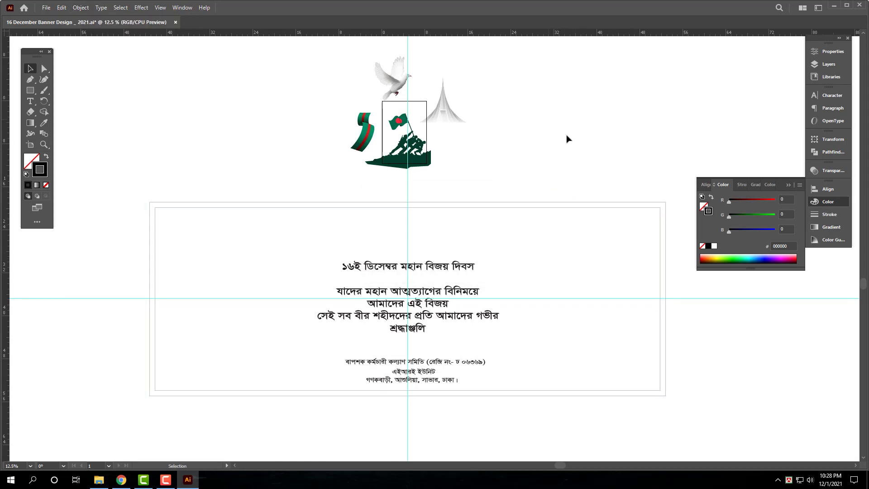
# Step: Cut the headline "১৬ই ডিসেম্বর মহান বিজয় দিবস" out of the main text block and paste it as separate text above the banner's left part
pyautogui.click(367, 149)
pyautogui.click(449, 277)
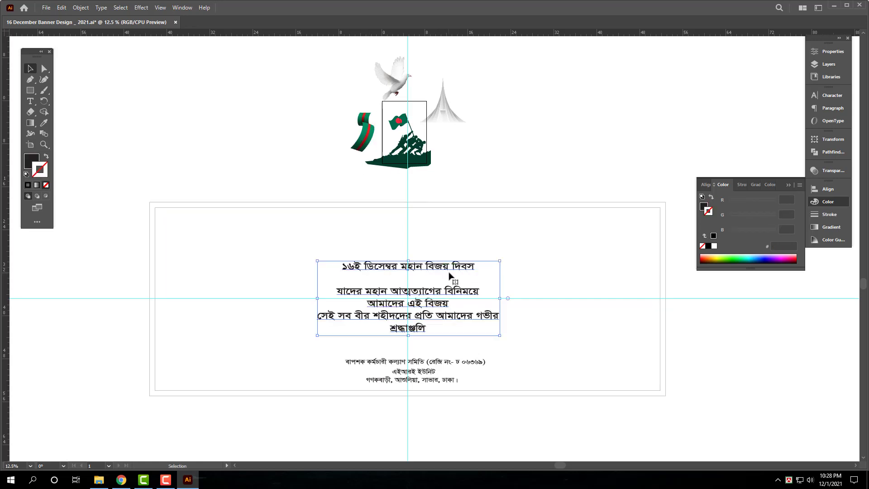
pyautogui.doubleClick(451, 278)
pyautogui.tripleClick(451, 278)
pyautogui.hotkey('ctrl', 'c')
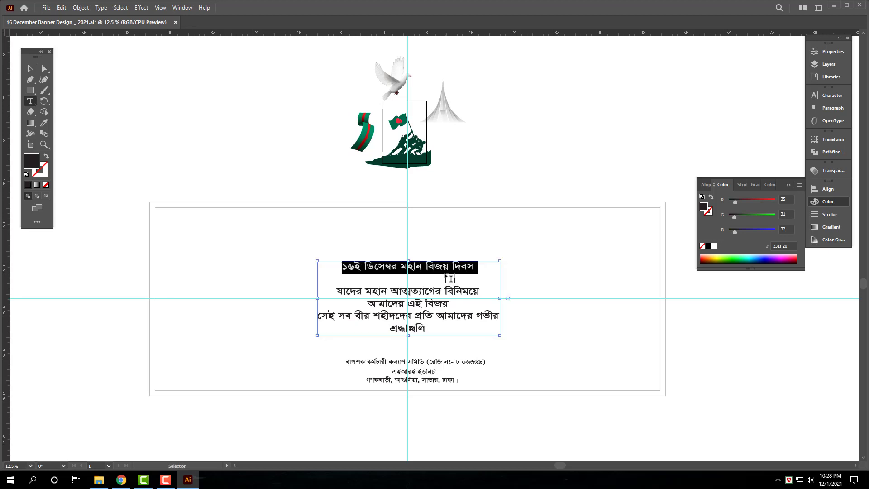
pyautogui.press('Delete')
pyautogui.press('Delete')
pyautogui.moveTo(406, 268); pyautogui.dragTo(180, 145)
pyautogui.doubleClick(181, 150)
pyautogui.hotkey('ctrl', 'a')
pyautogui.hotkey('ctrl', 'v')
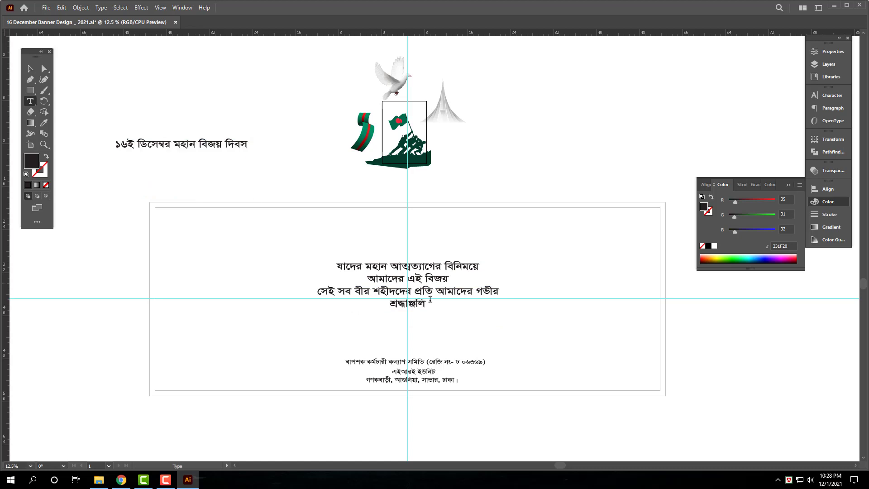
# Step: Shift the remaining four-line tribute text right of the banner's centre and shrink it
pyautogui.press('Escape')
pyautogui.click(457, 303)
pyautogui.moveTo(455, 297); pyautogui.dragTo(507, 299)
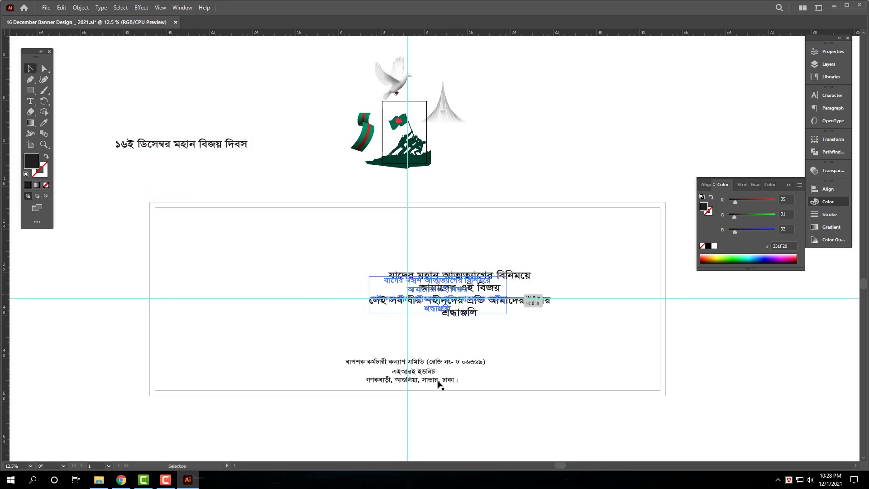
# Step: Move the organisation lines to the banner's lower right area and enlarge them up to the inner margin
pyautogui.click(426, 382)
pyautogui.moveTo(426, 384); pyautogui.dragTo(576, 388)
pyautogui.moveTo(494, 361); pyautogui.dragTo(419, 343)
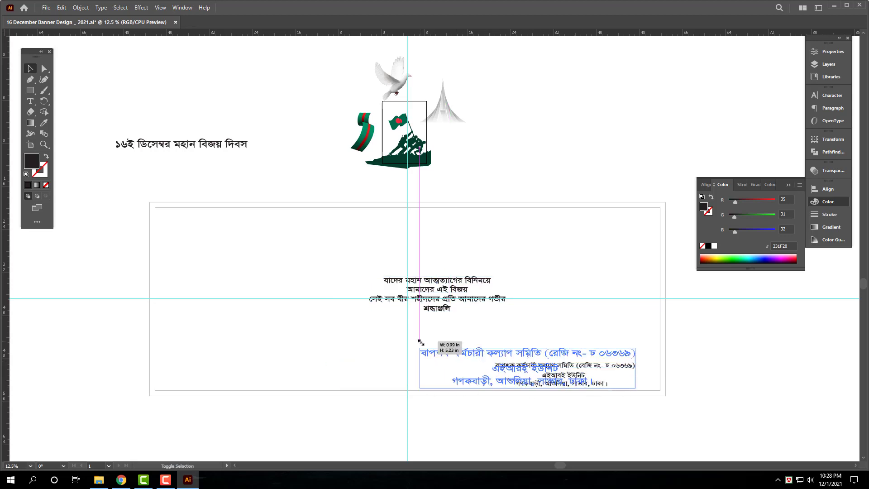
pyautogui.click(561, 172)
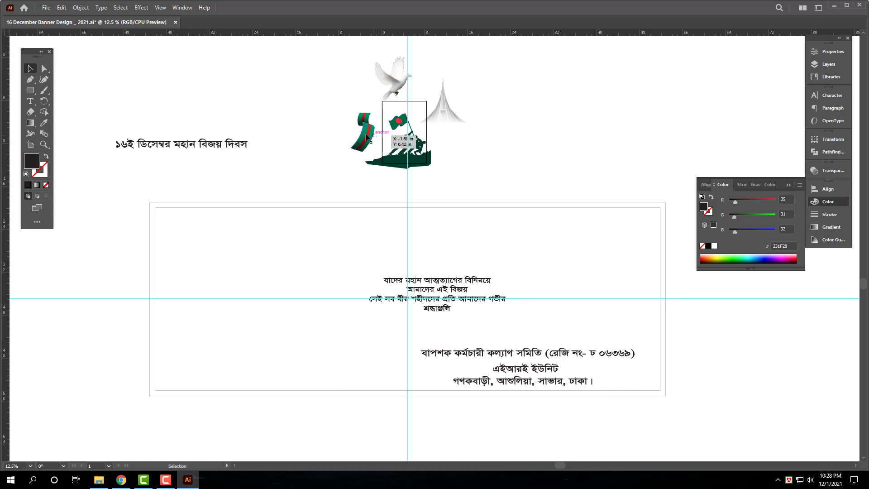
# Step: Enlarge and rotate the waving flag ribbon and place it over the banner's lower left corner, overhanging the left and bottom edges
pyautogui.click(373, 149)
pyautogui.moveTo(376, 113); pyautogui.dragTo(400, 71)
pyautogui.moveTo(384, 132); pyautogui.dragTo(270, 387)
pyautogui.moveTo(217, 333); pyautogui.dragTo(202, 351)
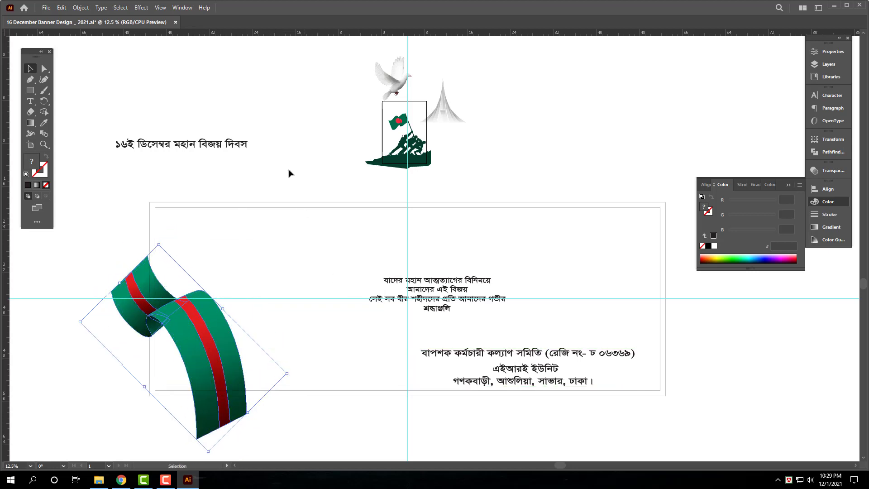
pyautogui.click(285, 190)
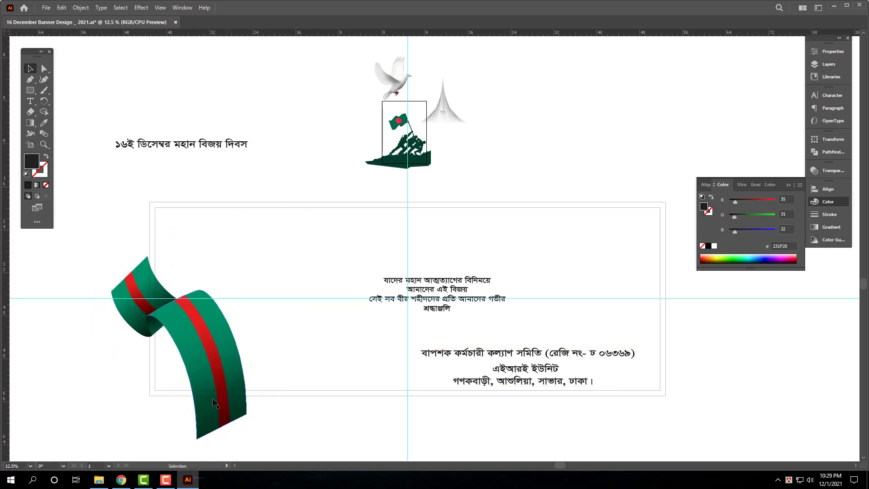
# Step: Copy the banner rectangle in place and shrink the copy to a small block in the banner's lower left corner
pyautogui.click(153, 396)
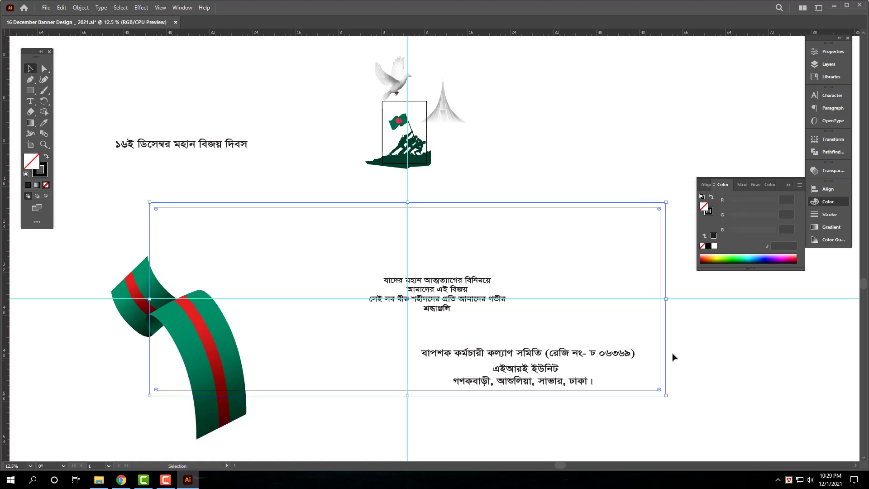
pyautogui.press('a')
pyautogui.press('v')
pyautogui.moveTo(654, 206); pyautogui.dragTo(219, 313)
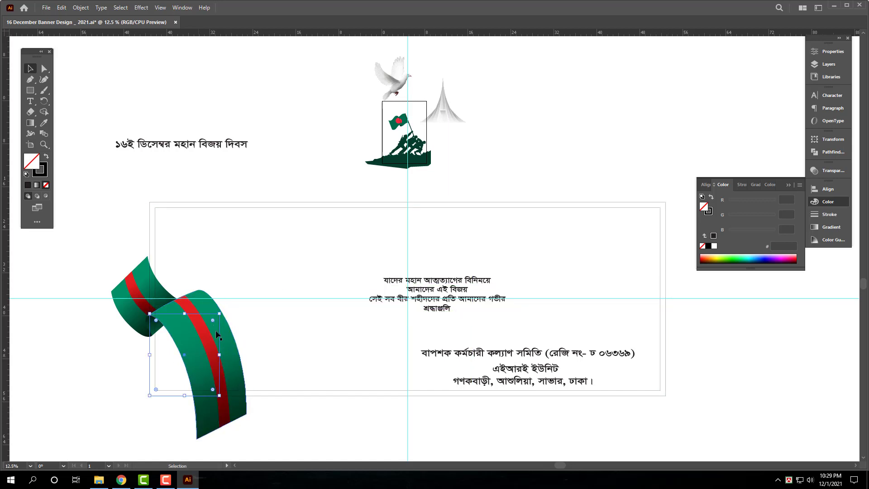
# Step: Fill the small corner rectangle with the ribbon's green gradient using the Eyedropper and send it behind the ribbon
pyautogui.click(44, 123)
pyautogui.click(140, 316)
pyautogui.click(30, 68)
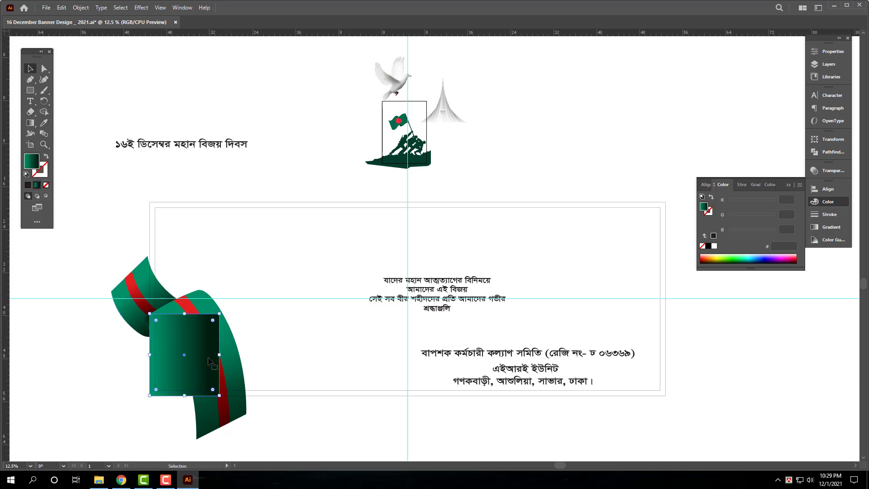
pyautogui.hotkey('ctrl', 'shift', '[')
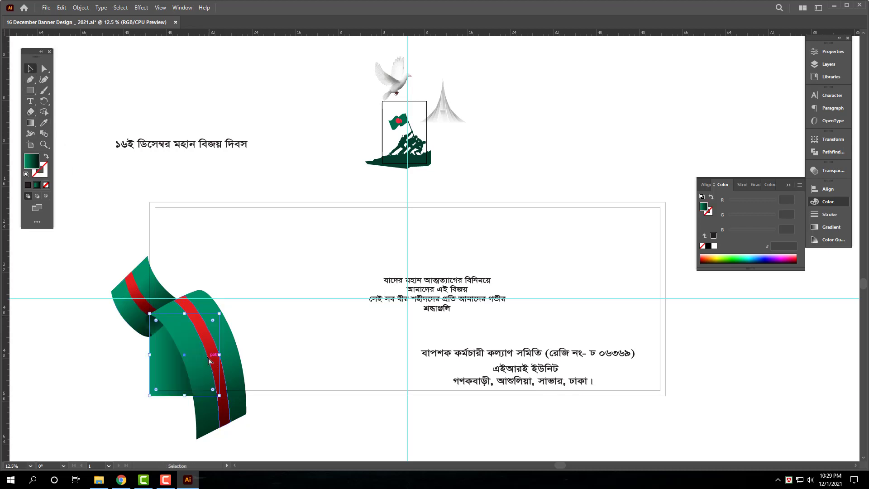
pyautogui.click(106, 413)
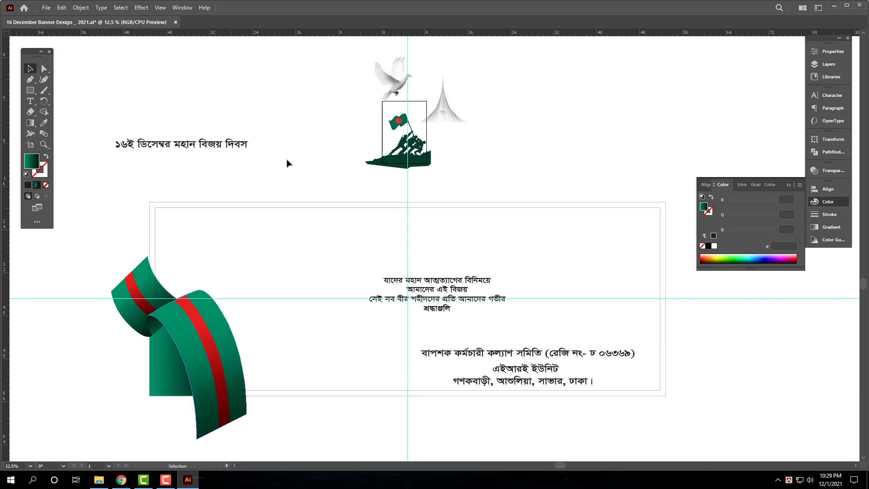
pyautogui.click(307, 202)
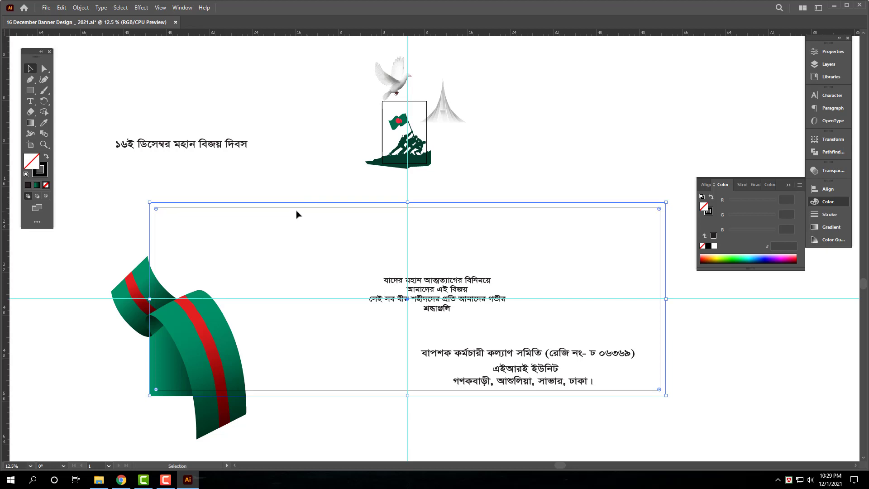
pyautogui.click(44, 123)
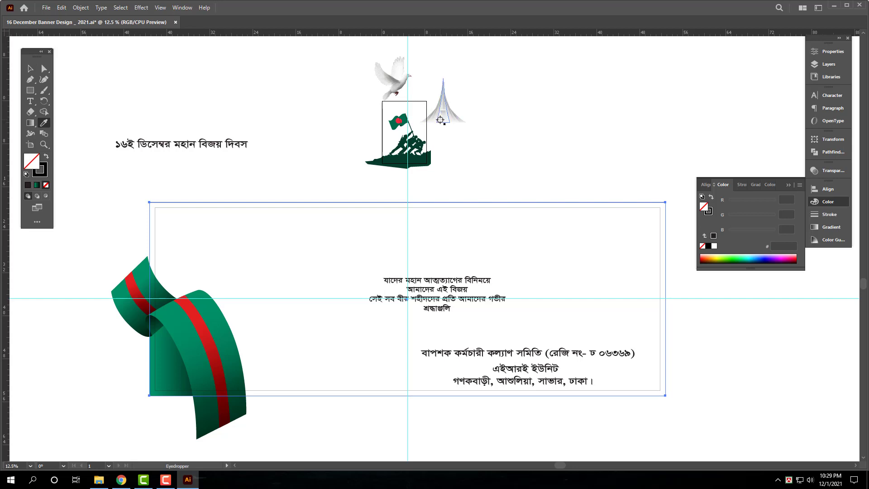
pyautogui.click(439, 120)
pyautogui.press('v')
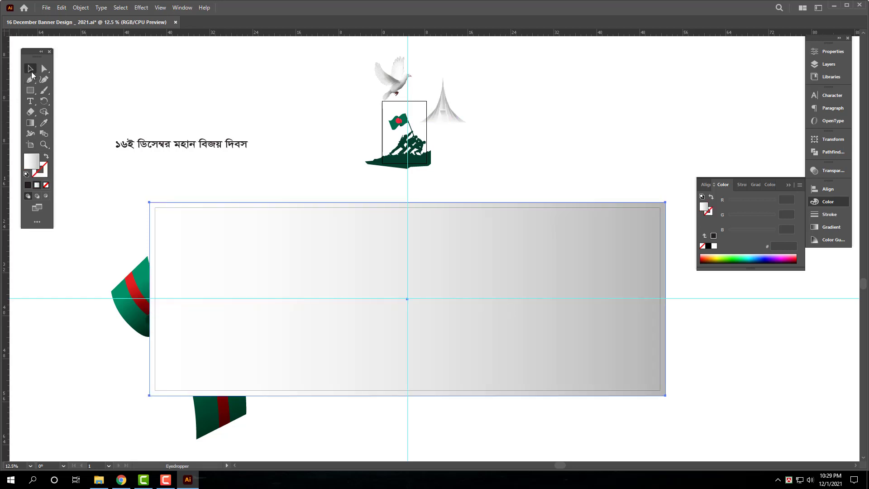
pyautogui.click(831, 227)
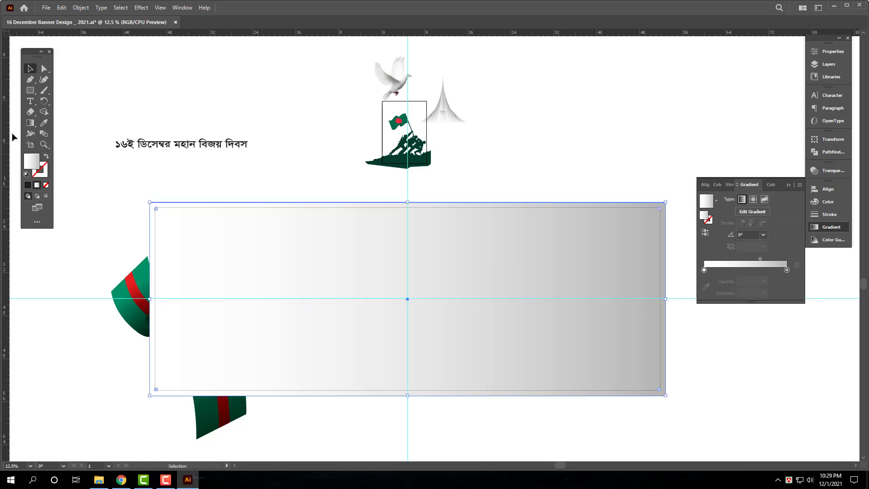
pyautogui.press('Delete')
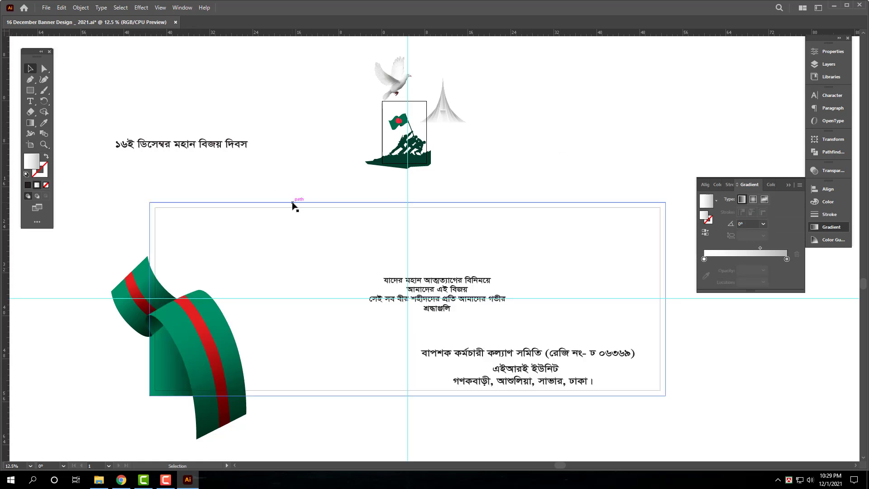
# Step: Copy the banner rectangle in place and give the copy a linear white-to-grey gradient fill without a stroke
pyautogui.click(293, 202)
pyautogui.press('a')
pyautogui.press('v')
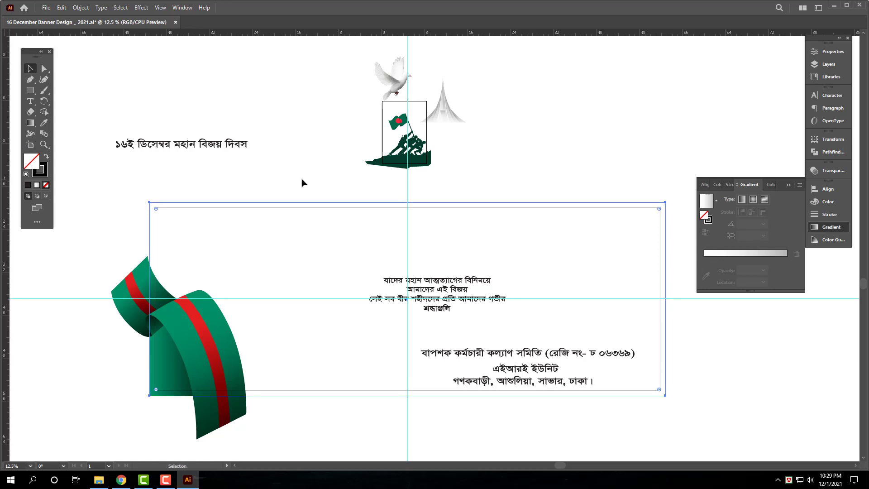
pyautogui.click(47, 158)
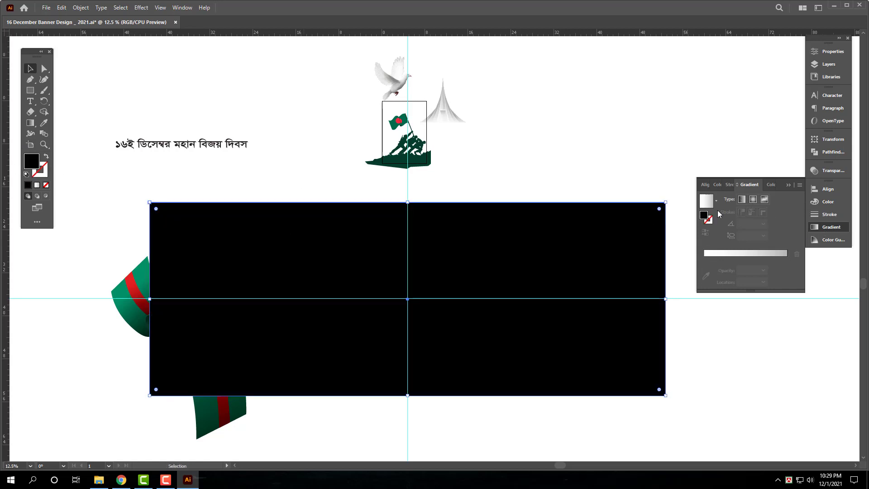
pyautogui.click(742, 199)
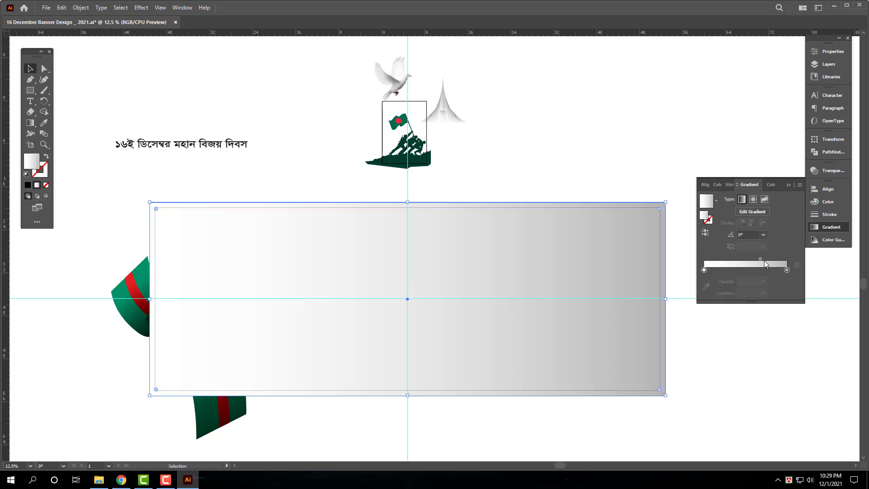
# Step: Set the first stop of the rectangle's gradient to grey, RGB 190, 190, 190
pyautogui.doubleClick(705, 270)
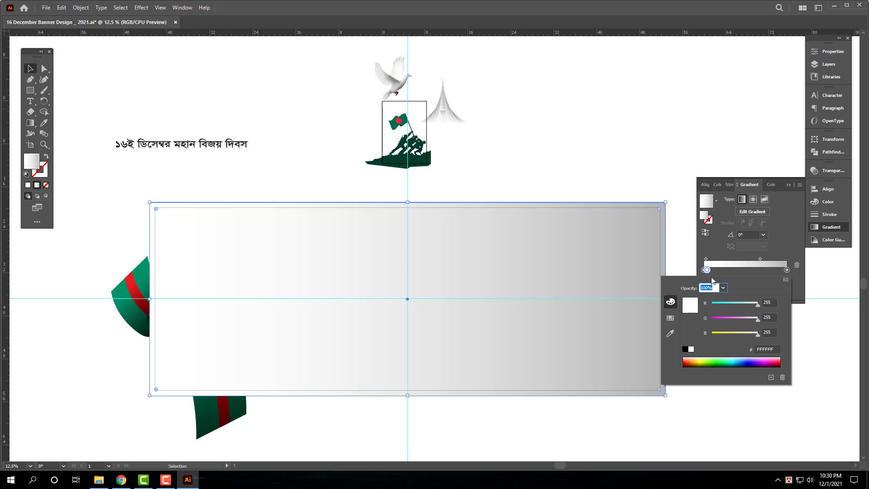
pyautogui.hotkey('ctrl', 'z')
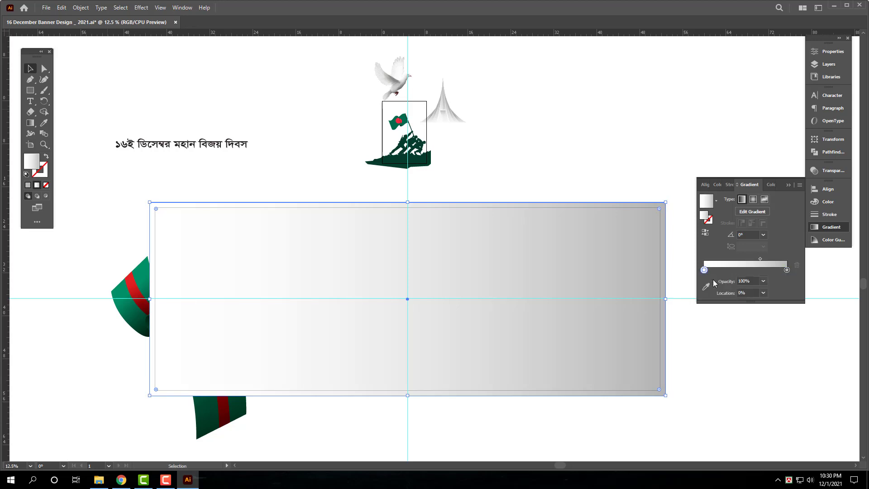
pyautogui.doubleClick(704, 270)
pyautogui.press('Tab')
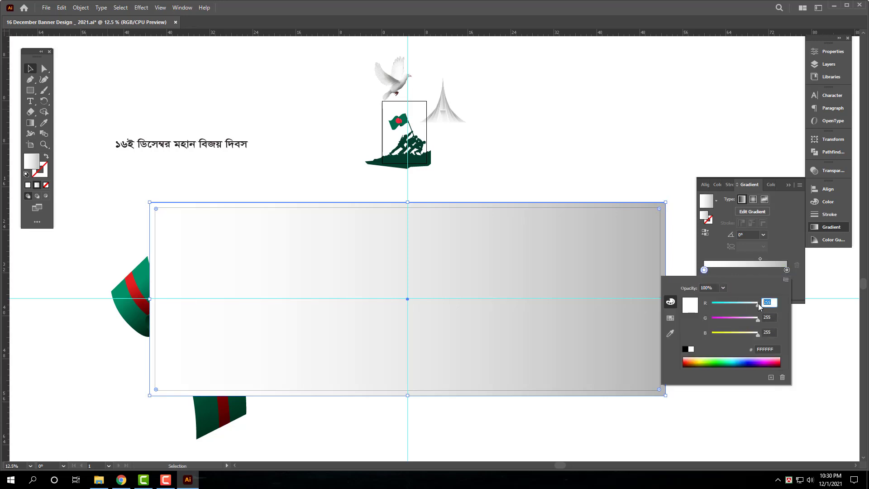
pyautogui.write('190')
pyautogui.press('Tab')
pyautogui.write('190')
pyautogui.press('Tab')
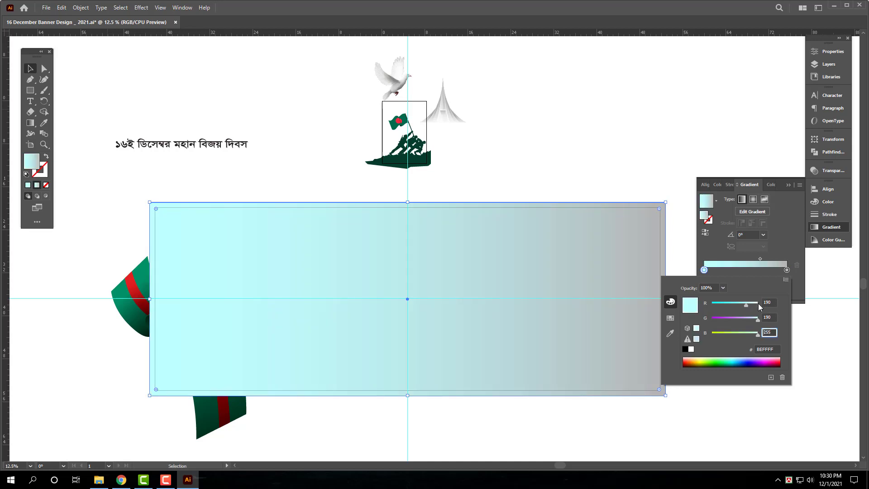
pyautogui.write('190')
pyautogui.press('Tab')
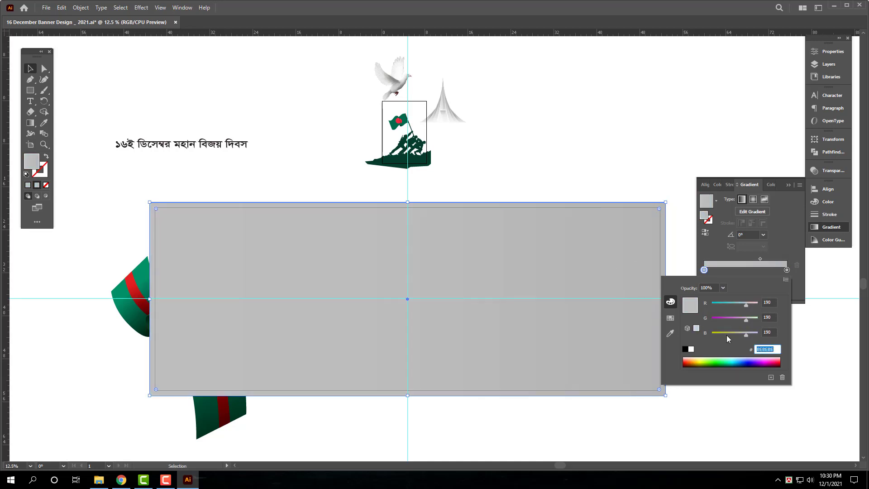
# Step: Make the gradient's end stop white with 0% opacity
pyautogui.click(786, 269)
pyautogui.doubleClick(787, 270)
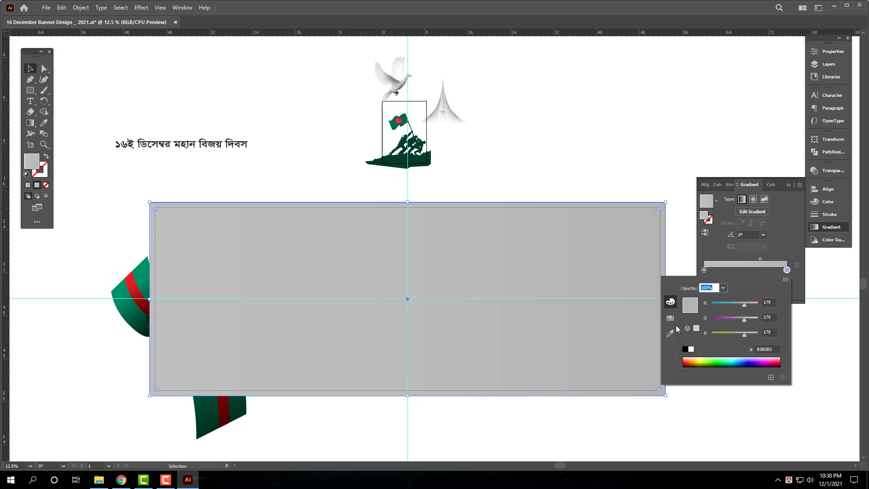
pyautogui.click(691, 349)
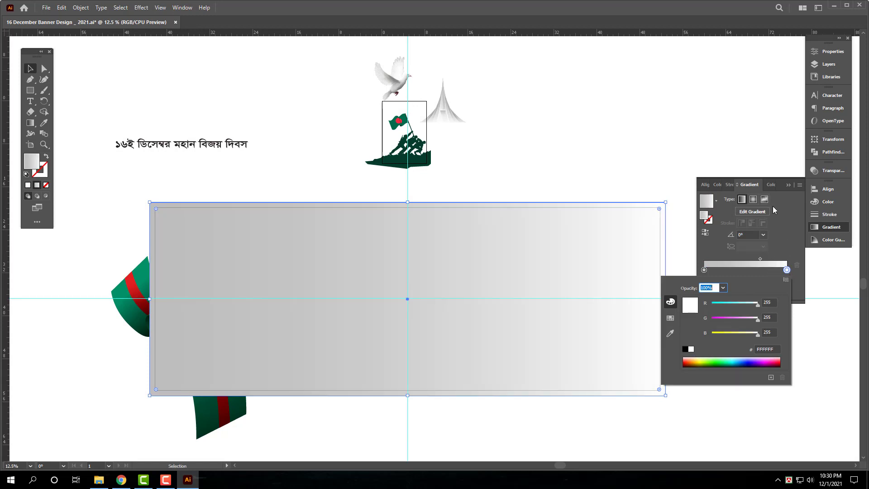
pyautogui.click(793, 287)
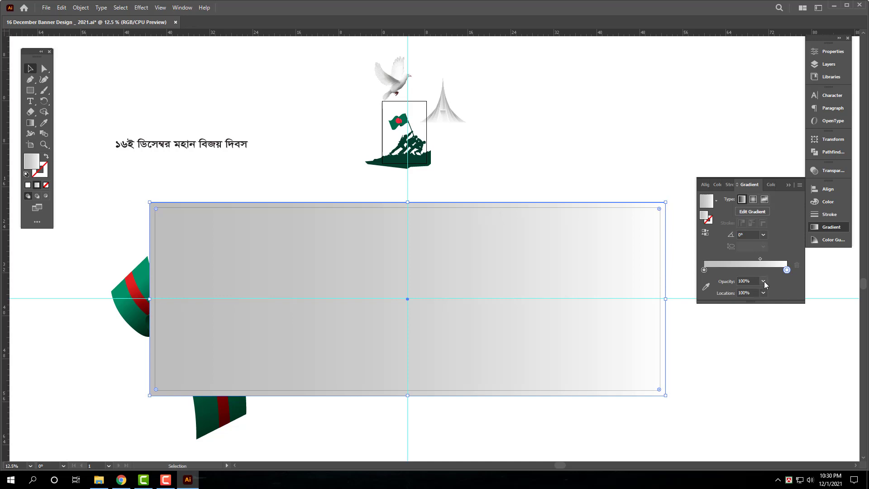
pyautogui.click(763, 281)
pyautogui.click(773, 290)
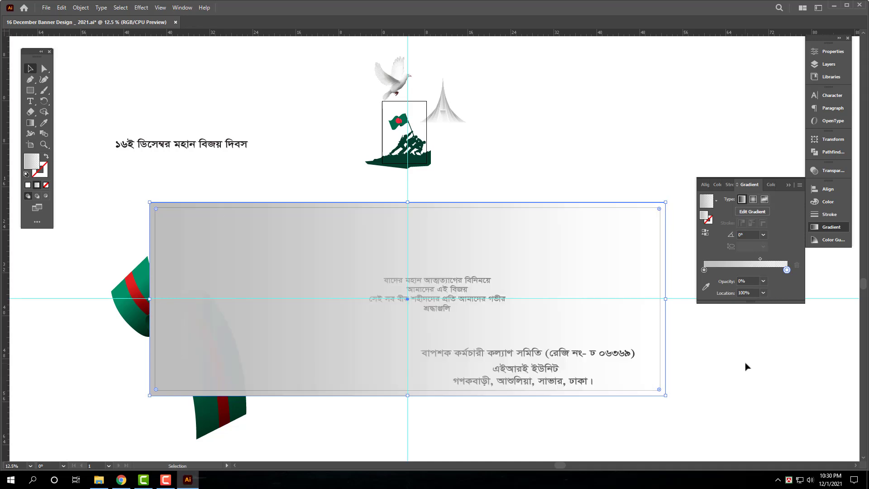
# Step: Send the gradient-filled rectangle behind the text and the flag ribbon
pyautogui.click(651, 133)
pyautogui.click(634, 258)
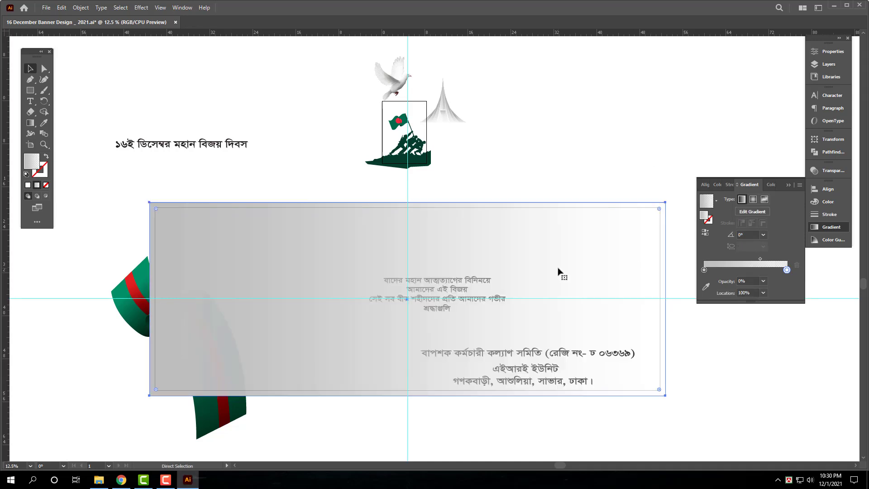
pyautogui.hotkey('ctrl', 'shift', '[')
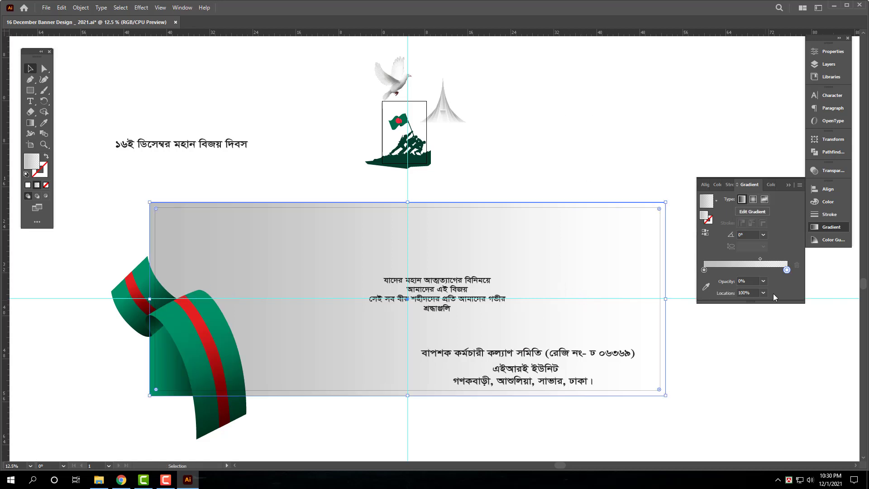
# Step: Shift the background rectangle's gradient midpoint to about 39.5%, toward the grey stop
pyautogui.moveTo(760, 262); pyautogui.dragTo(737, 262)
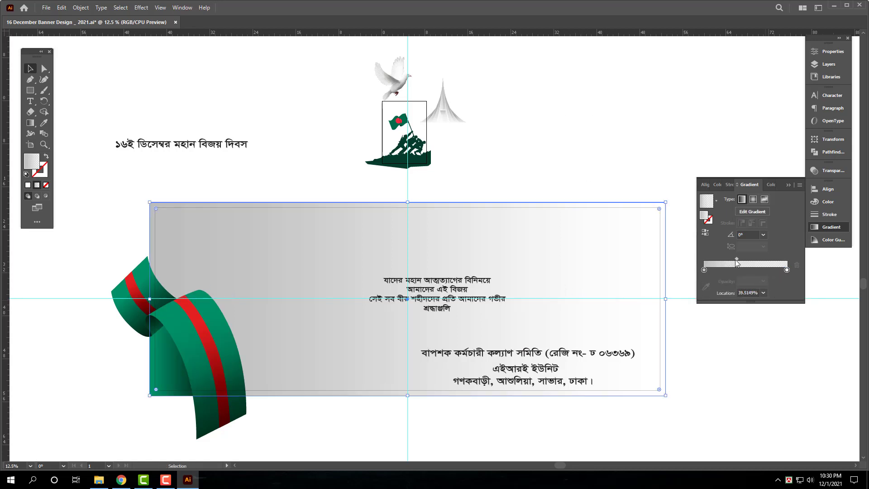
pyautogui.click(705, 270)
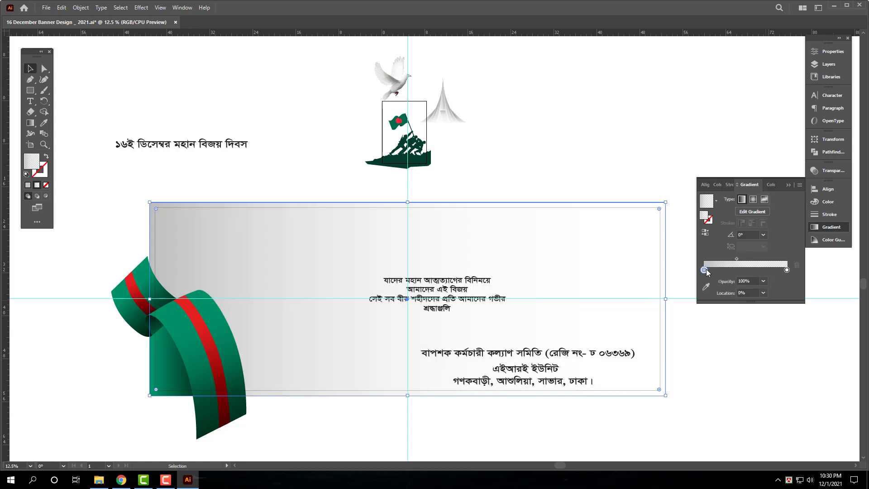
pyautogui.doubleClick(706, 270)
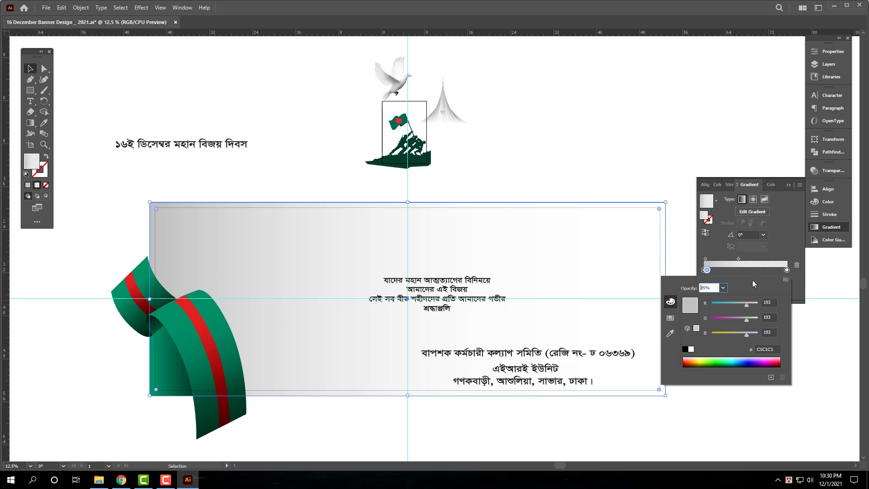
pyautogui.press('Return')
pyautogui.click(719, 312)
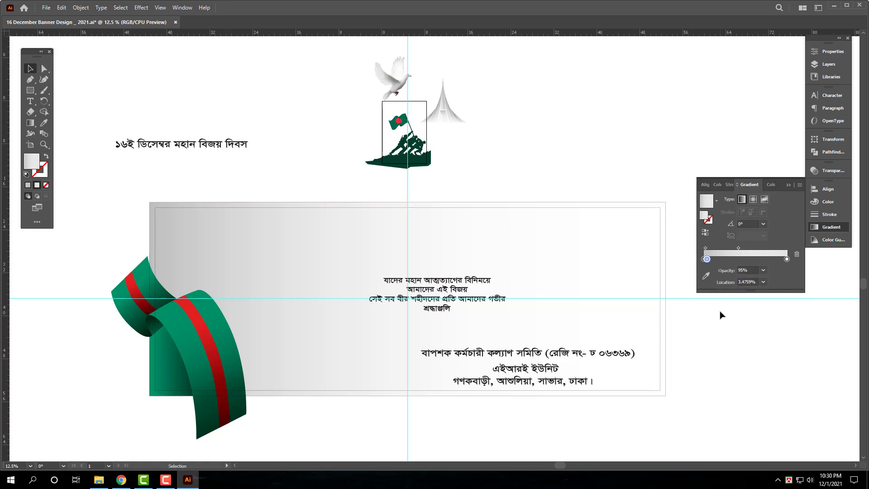
pyautogui.hotkey('ctrl', 'z')
# Step: Set the opacity of the background gradient's grey first stop to 80%
pyautogui.doubleClick(704, 271)
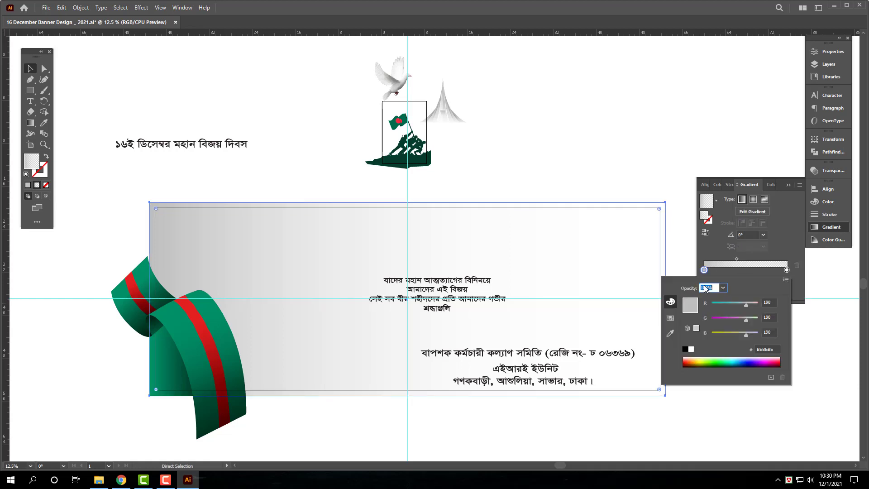
pyautogui.press('Return')
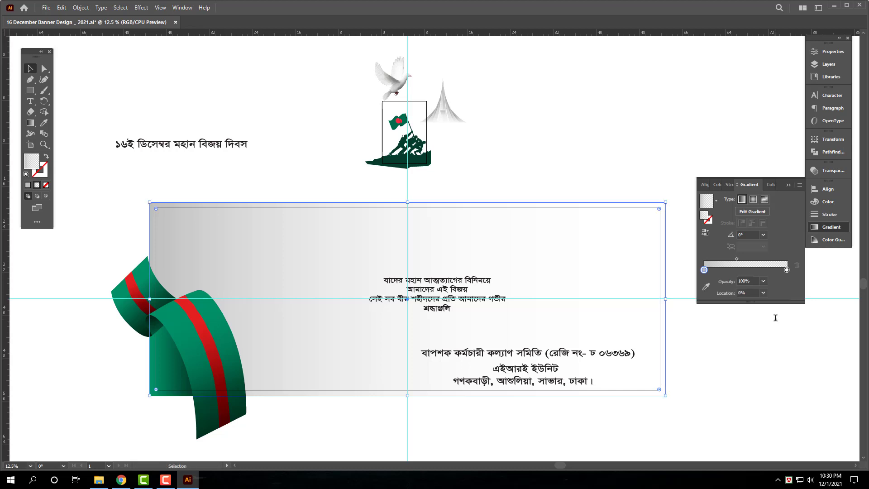
pyautogui.doubleClick(755, 280)
pyautogui.write('80')
pyautogui.press('Return')
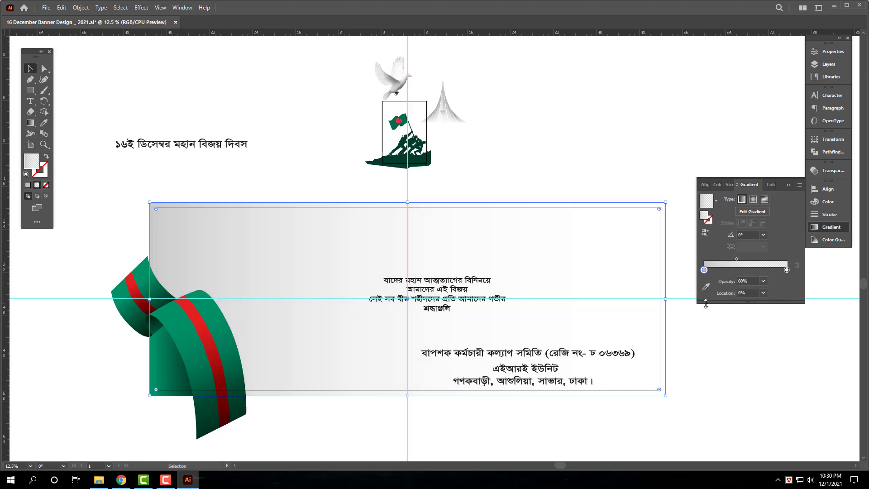
pyautogui.click(626, 118)
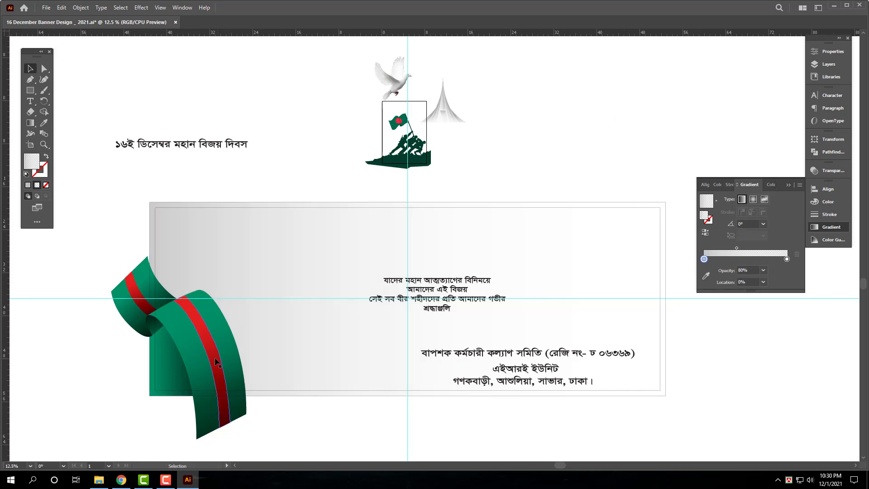
# Step: Copy the whole flag ribbon with its green backing rectangle toward the banner's upper-right area
pyautogui.click(198, 371)
pyautogui.keyDown('shift'); pyautogui.click(173, 377); pyautogui.keyUp('shift')
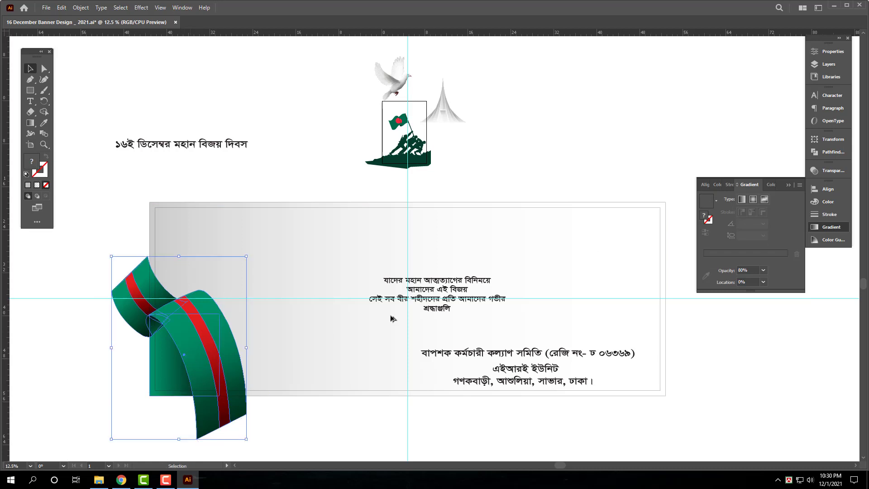
pyautogui.moveTo(390, 315); pyautogui.dragTo(583, 231)
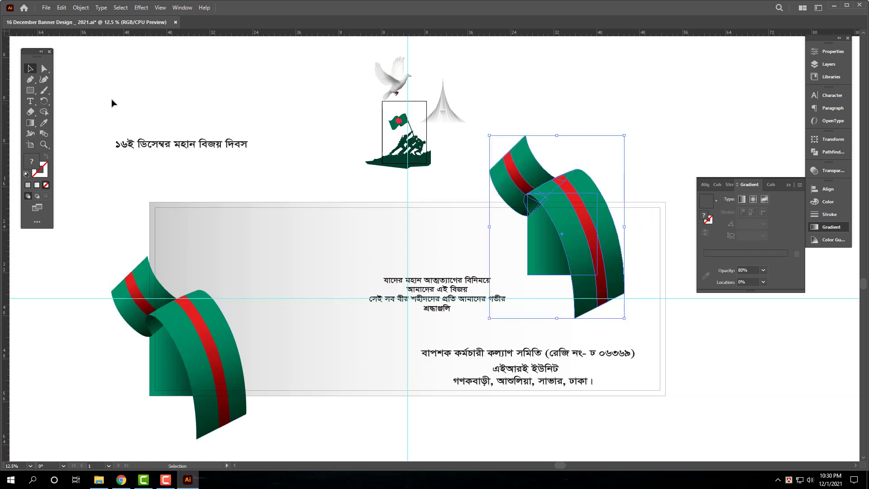
# Step: Try reflecting the copied flag ribbon across the vertical axis
pyautogui.click(44, 100)
pyautogui.click(70, 123)
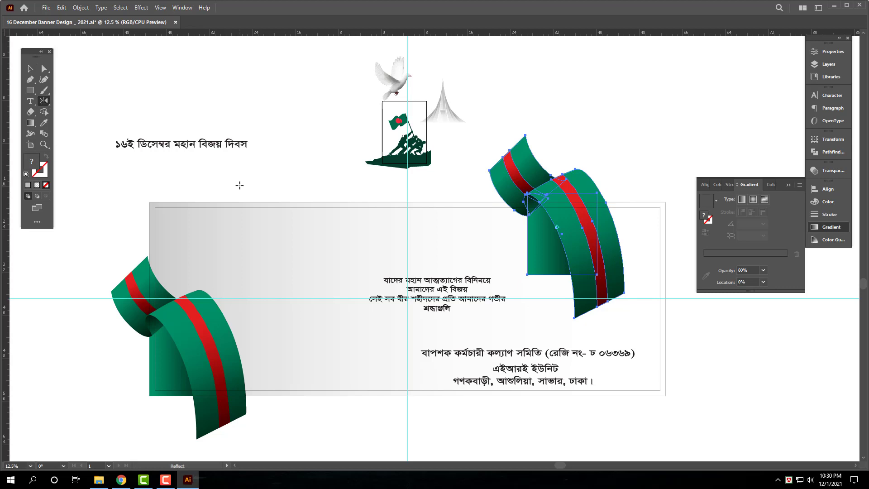
pyautogui.press('Return')
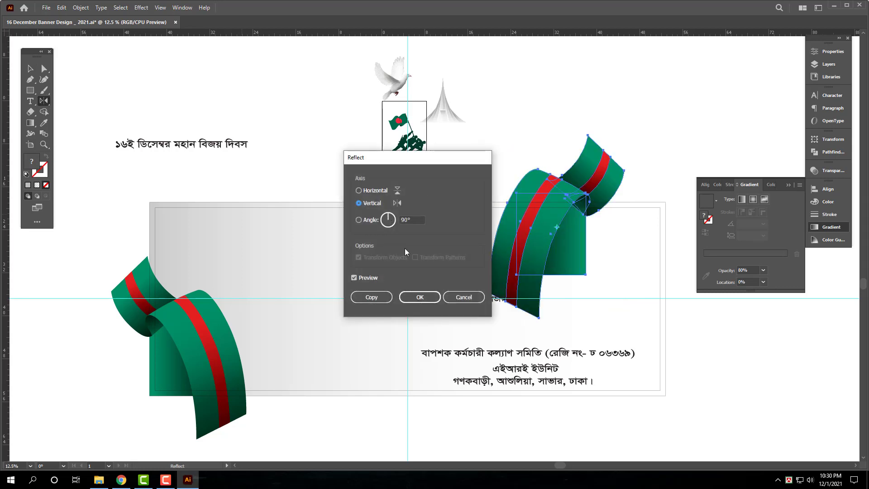
pyautogui.press('Return')
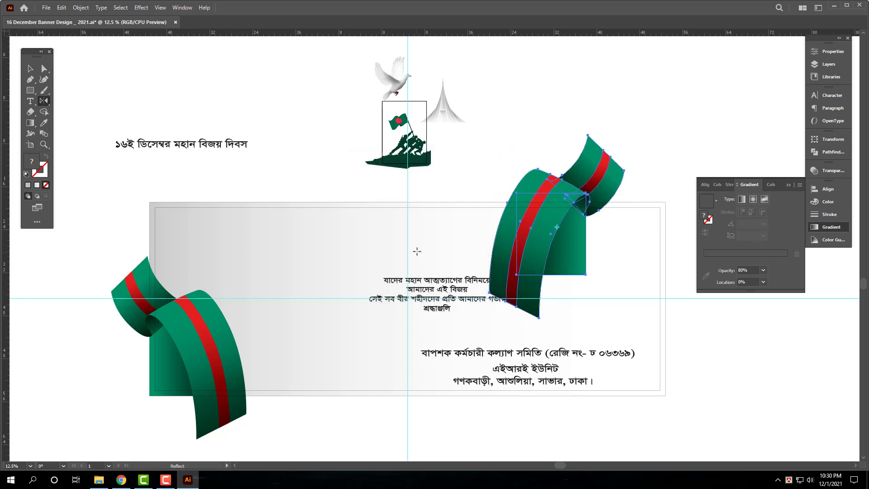
pyautogui.press('Return')
pyautogui.press('Return')
pyautogui.press('v')
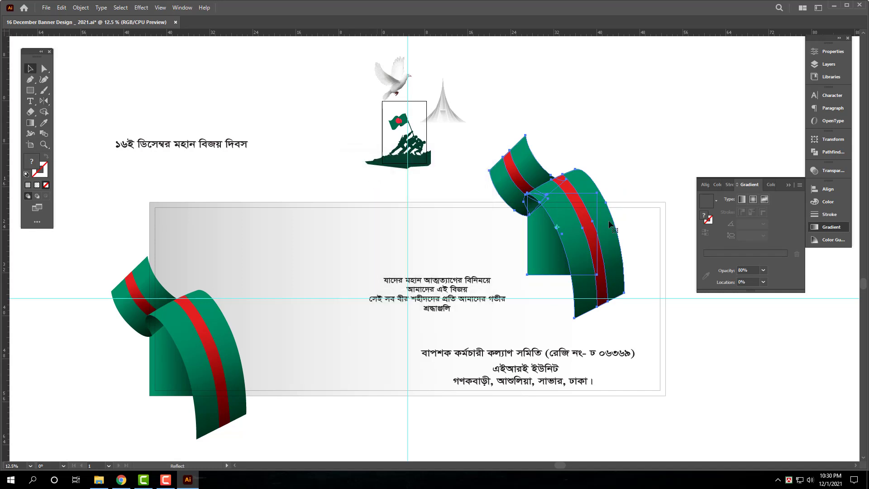
# Step: Move the ribbon copy so its backing rectangle sits near the banner's upper-right corner, and show the artwork as outlines
pyautogui.moveTo(576, 231); pyautogui.dragTo(648, 236)
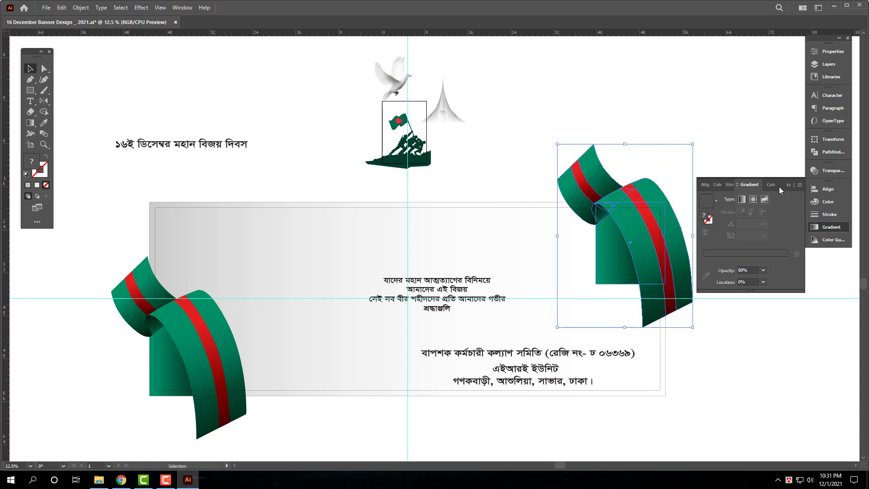
pyautogui.click(831, 227)
pyautogui.press('a')
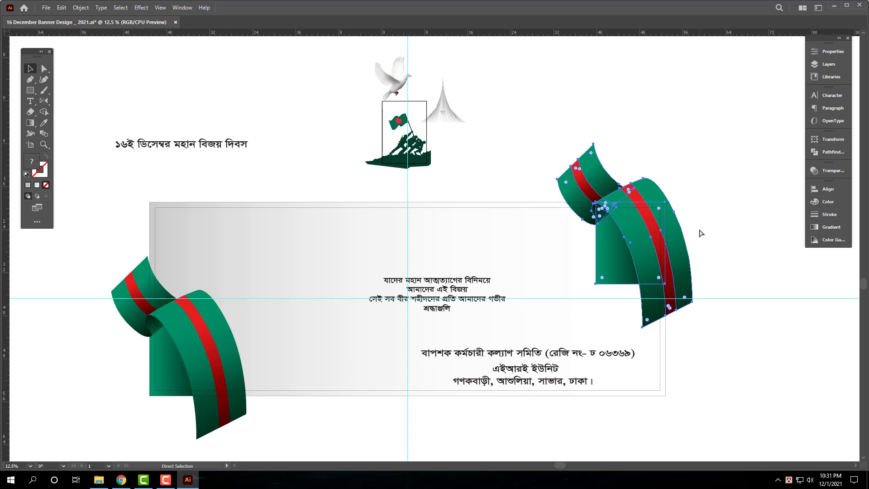
pyautogui.hotkey('ctrl', 'y')
pyautogui.press('v')
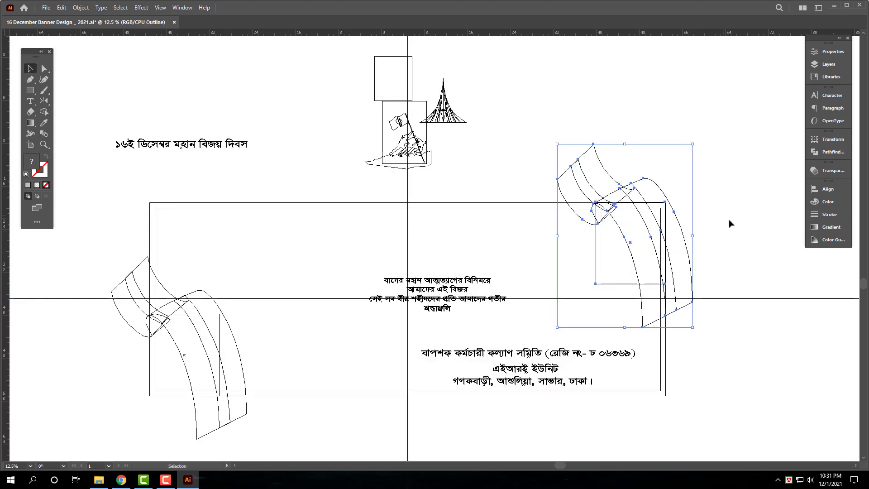
# Step: Nudge the ribbon copy until its backing rectangle meets the banner's upper-right corner exactly, and return to the preview display
pyautogui.scroll(5, 672, 204)
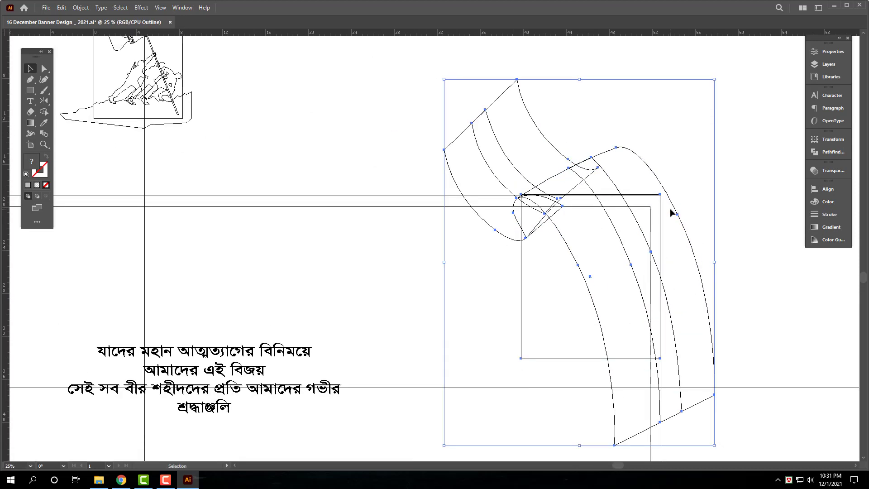
pyautogui.press('Down')
pyautogui.press('Right')
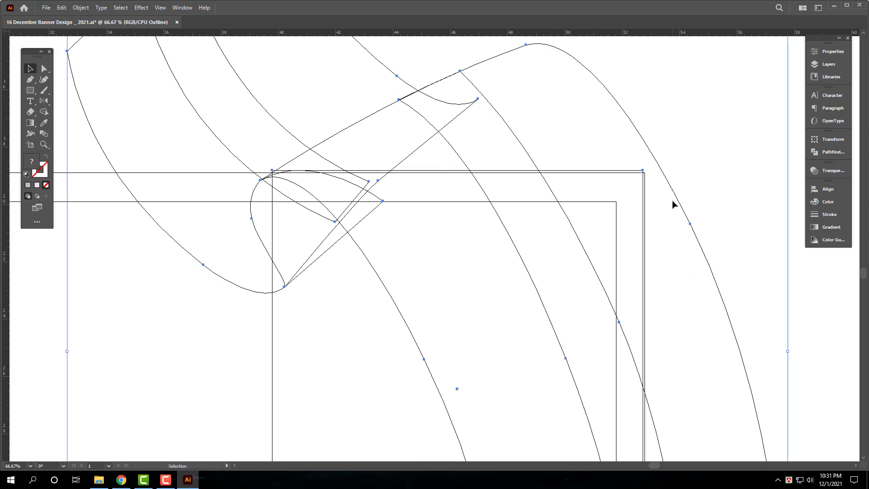
pyautogui.press('Down')
pyautogui.press('Down')
pyautogui.press('Down')
pyautogui.press('Down')
pyautogui.press('Down')
pyautogui.press('Down')
pyautogui.press('Right')
pyautogui.press('Right')
pyautogui.press('Right')
pyautogui.press('Right')
pyautogui.press('Right')
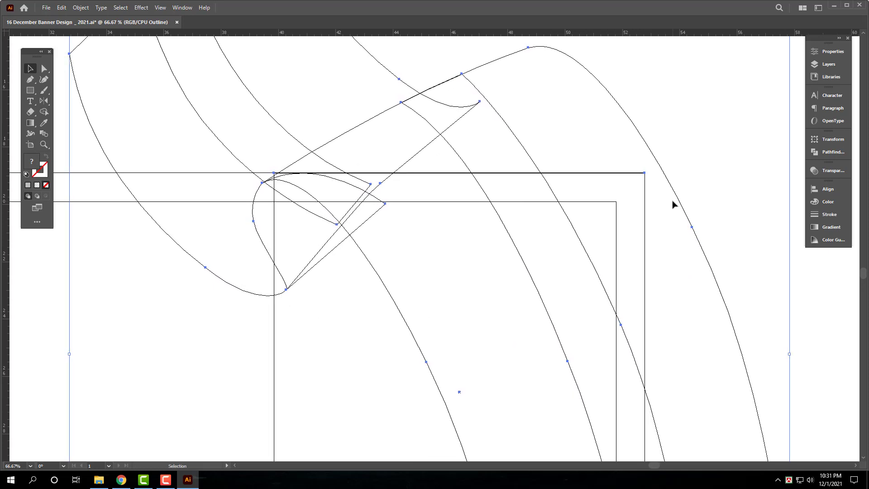
pyautogui.press('Right')
pyautogui.press('Down')
pyautogui.press('Left')
pyautogui.press('Up')
pyautogui.press('Up')
pyautogui.hotkey('ctrl', '-')
pyautogui.hotkey('ctrl', '-')
pyautogui.hotkey('ctrl', 'y')
pyautogui.press('a')
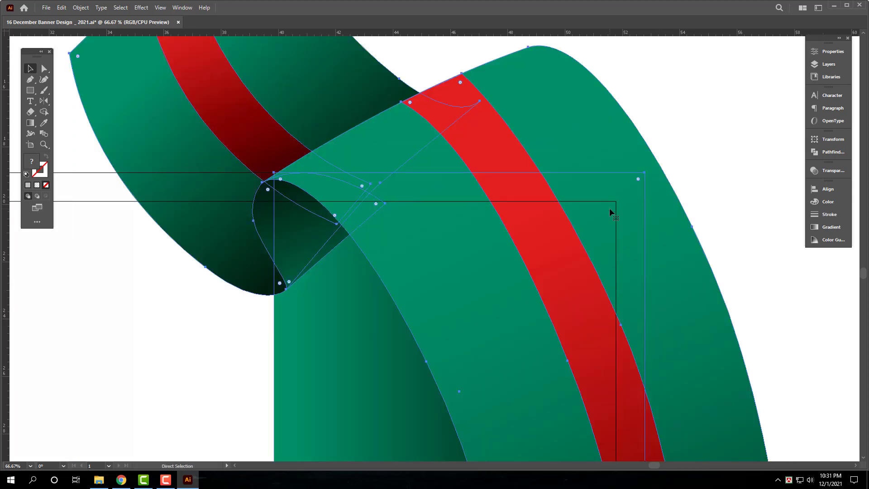
# Step: Rotate the ribbon copy half a turn and fit its green backing rectangle into the banner's upper-right corner
pyautogui.hotkey('ctrl', '-')
pyautogui.hotkey('ctrl', '-')
pyautogui.hotkey('ctrl', '-')
pyautogui.moveTo(602, 249); pyautogui.dragTo(721, 196)
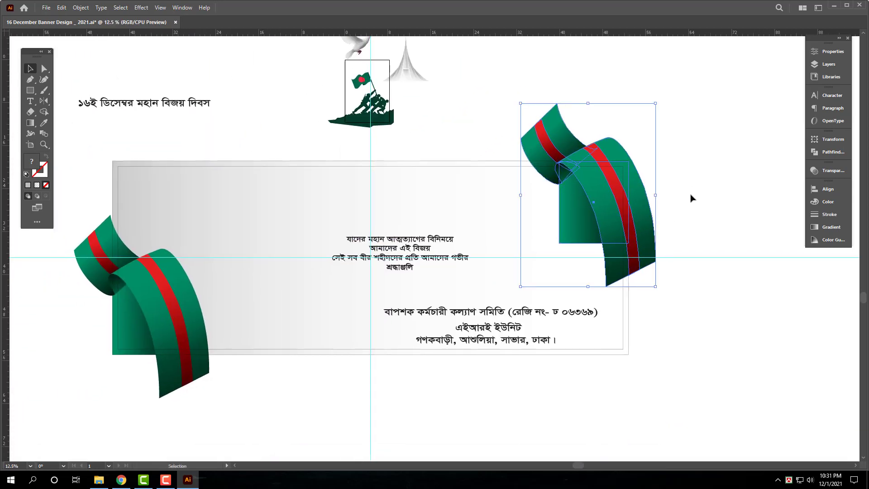
pyautogui.moveTo(660, 196); pyautogui.dragTo(395, 150)
pyautogui.moveTo(596, 199); pyautogui.dragTo(616, 207)
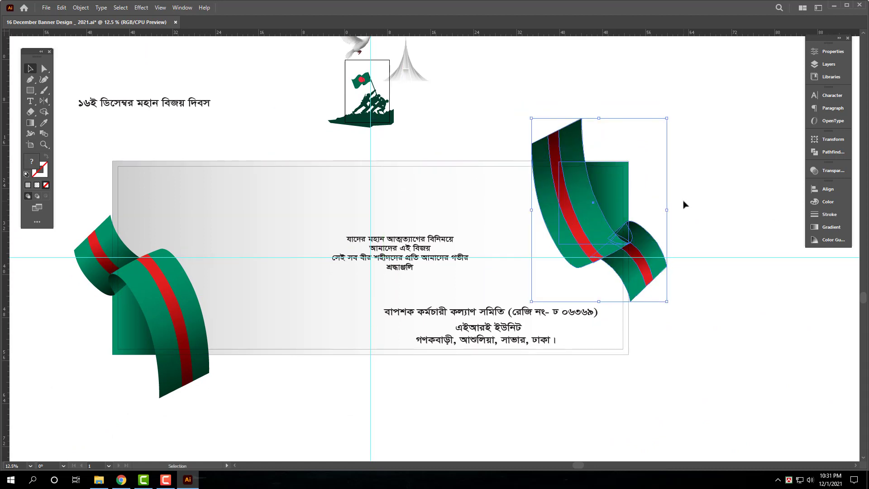
pyautogui.click(655, 213)
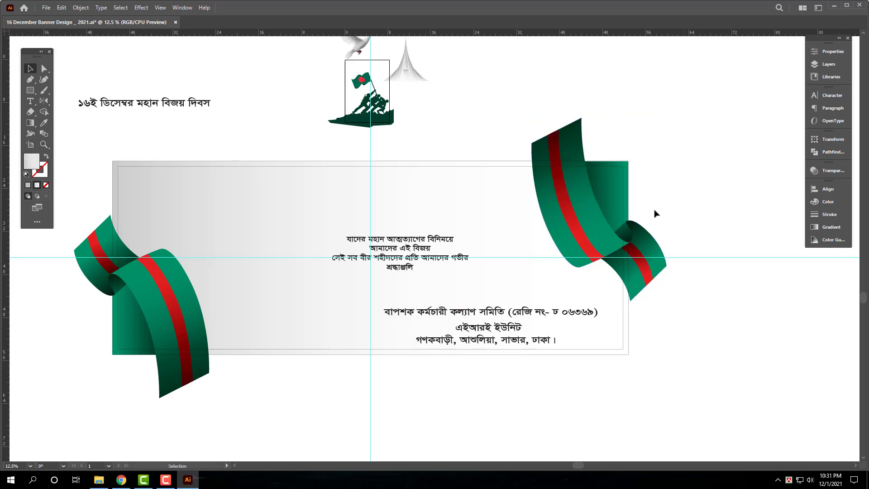
pyautogui.scroll(3, 632, 181)
pyautogui.click(597, 193)
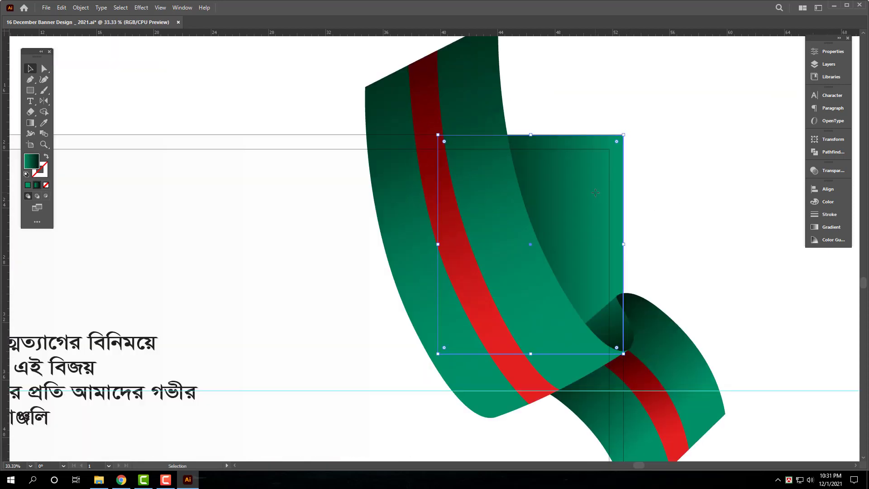
pyautogui.click(714, 171)
pyautogui.scroll(-3, 700, 223)
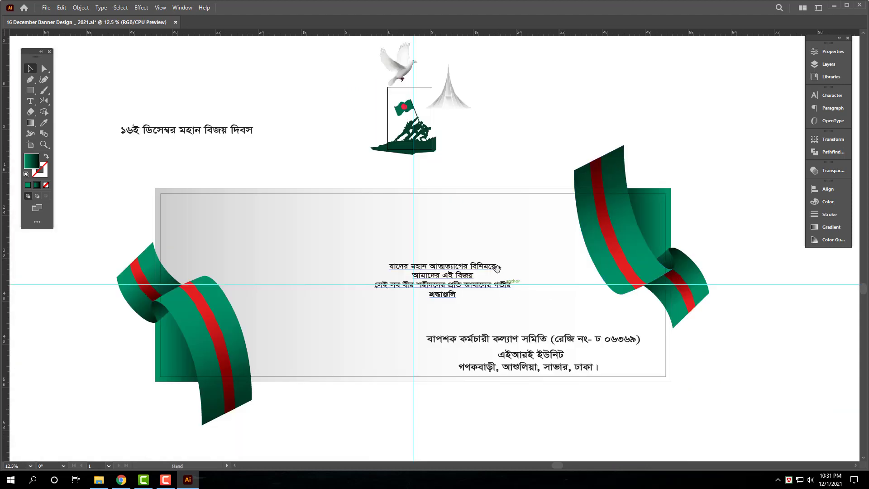
pyautogui.moveTo(519, 276); pyautogui.dragTo(507, 267)
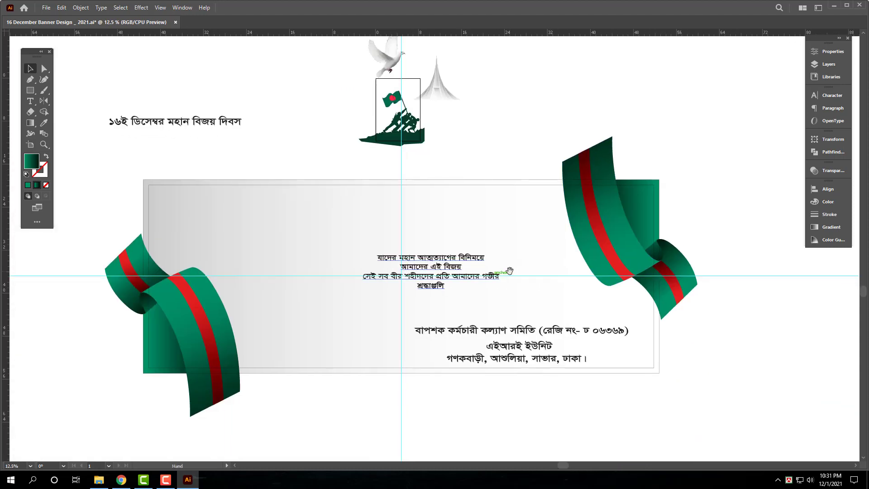
# Step: Move the organisation name and address text block below the banner's lower edge
pyautogui.click(403, 144)
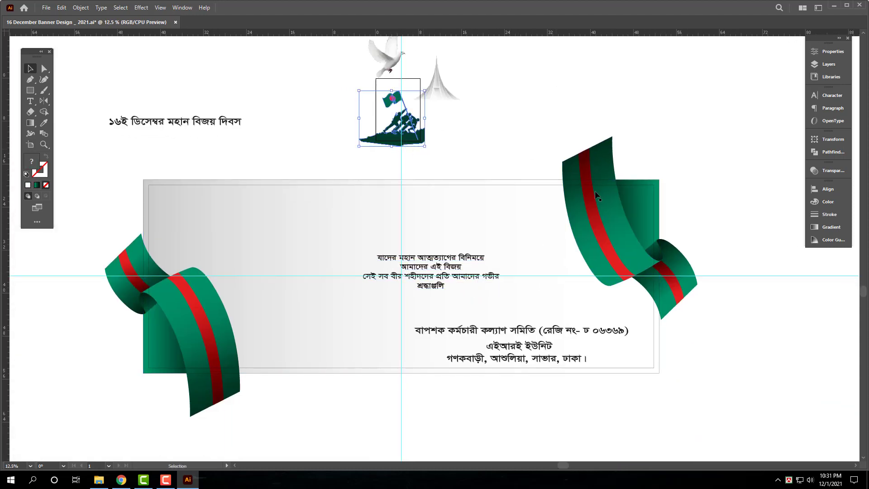
pyautogui.click(539, 362)
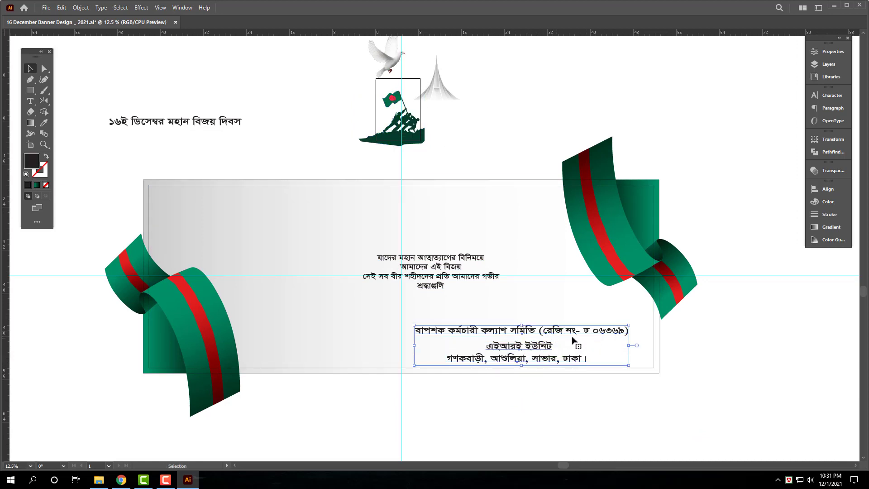
pyautogui.moveTo(572, 340); pyautogui.dragTo(450, 416)
pyautogui.click(592, 405)
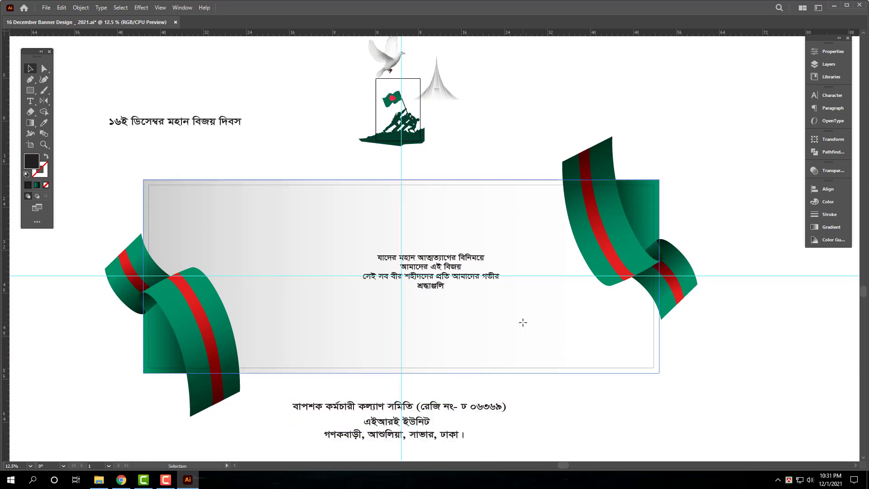
# Step: Duplicate the background rectangle, shorten it to a strip along the banner's lower edge and fill it with the ribbon backing's green gradient
pyautogui.press('a')
pyautogui.click(518, 327)
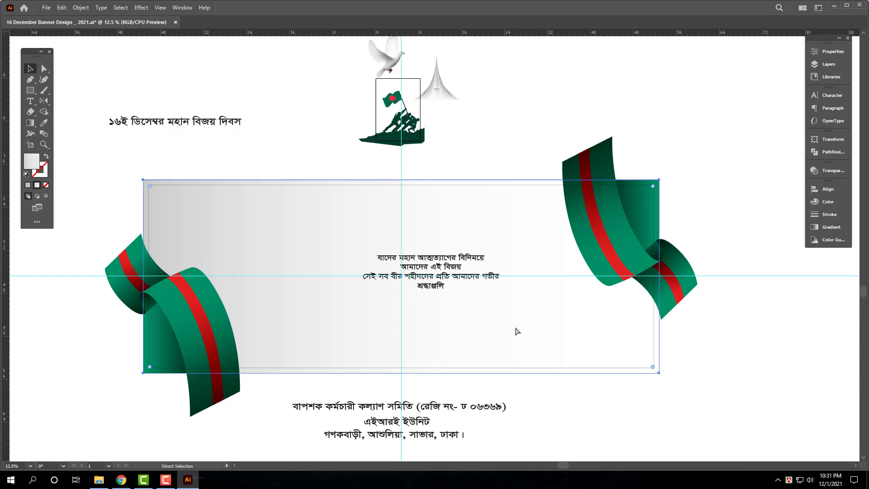
pyautogui.press('v')
pyautogui.moveTo(402, 180); pyautogui.dragTo(392, 332)
pyautogui.press('i')
pyautogui.click(167, 368)
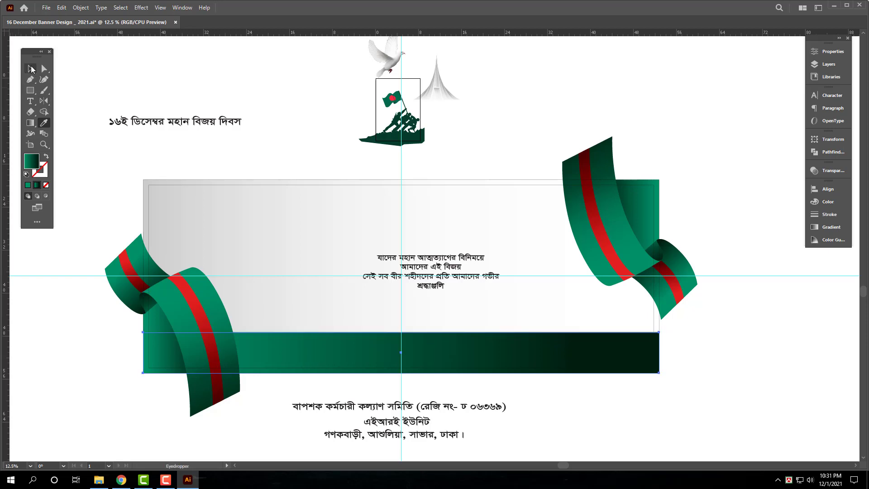
# Step: Duplicate the green gradient strip slightly above the original along the banner's lower edge
pyautogui.click(31, 68)
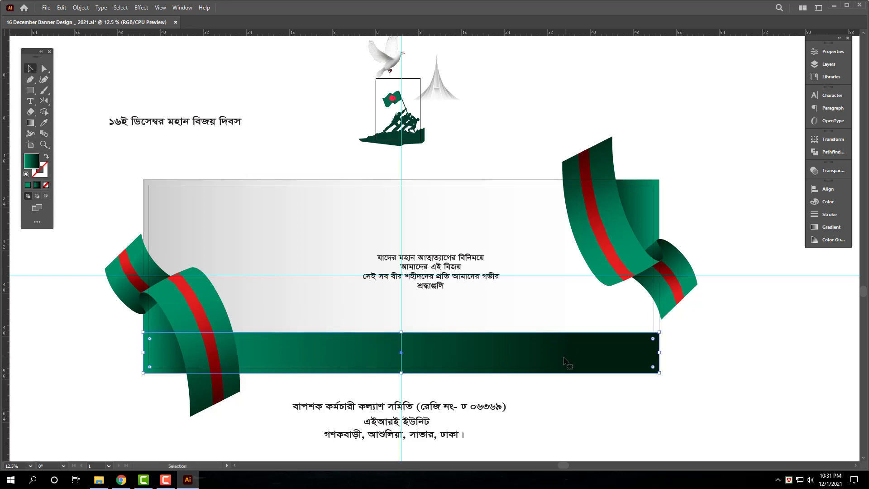
pyautogui.moveTo(560, 356); pyautogui.dragTo(560, 352)
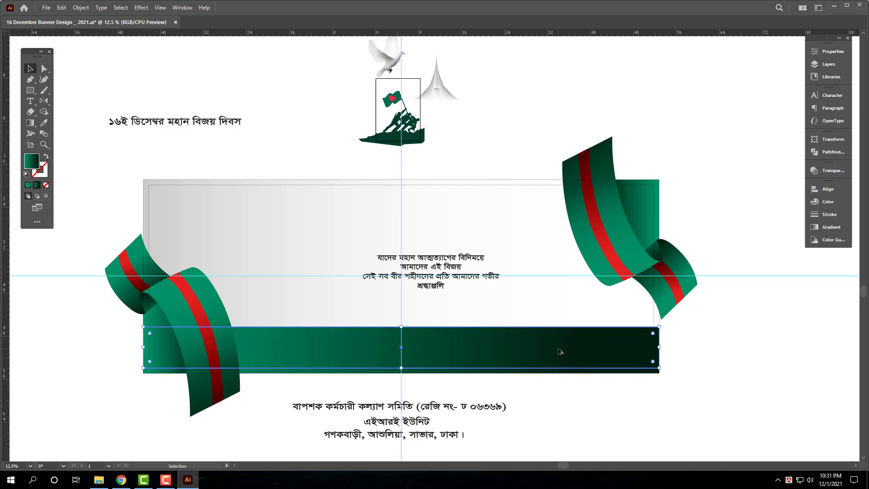
pyautogui.press('a')
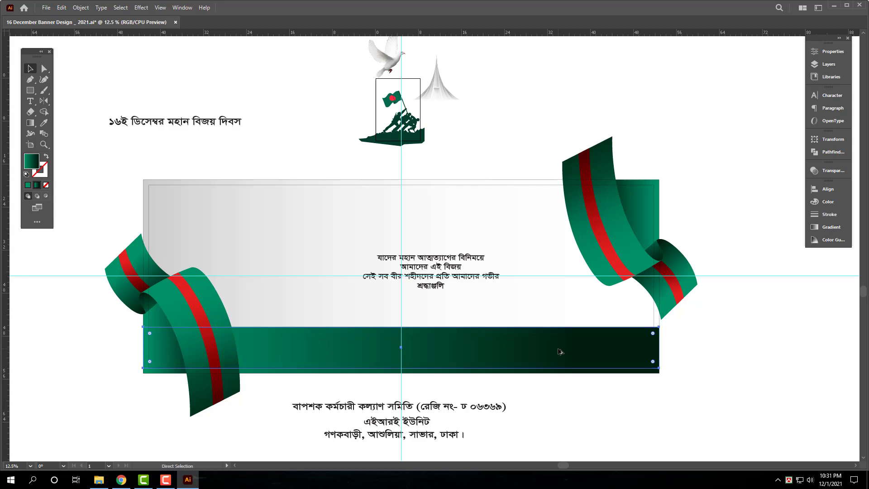
# Step: Set the opacity of the first gradient stop on the duplicated green footer strip to 50%
pyautogui.press('v')
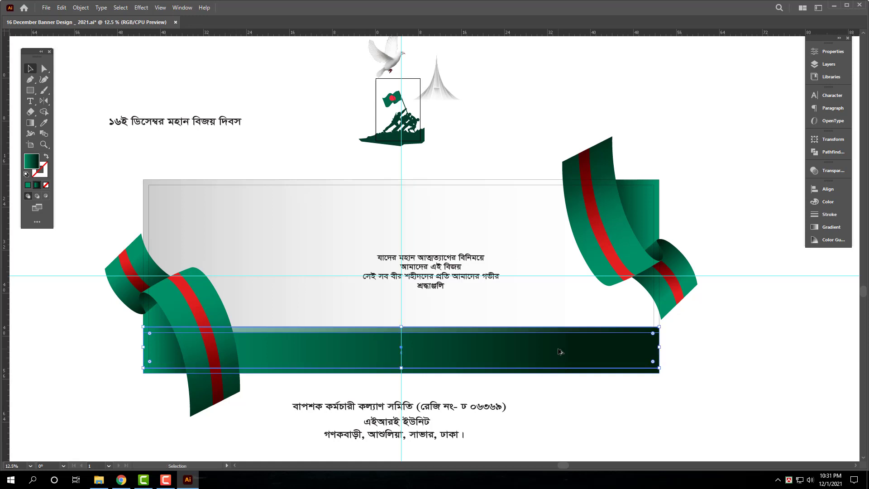
pyautogui.press('a')
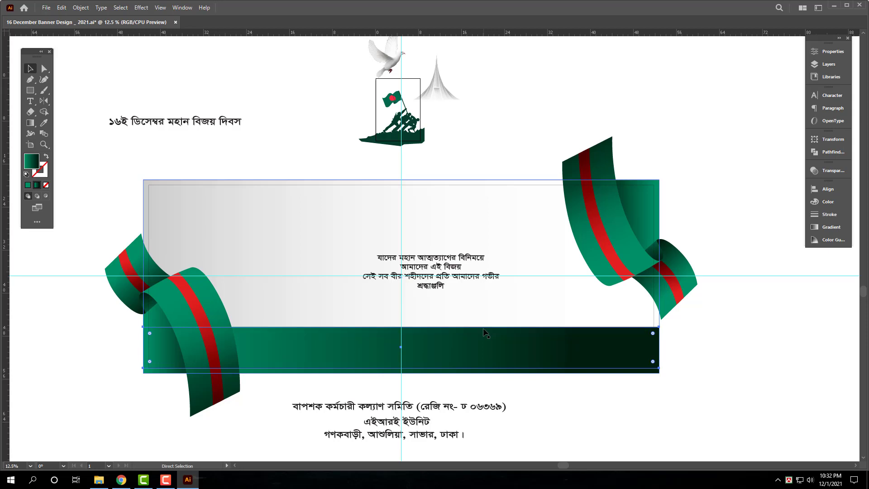
pyautogui.press('v')
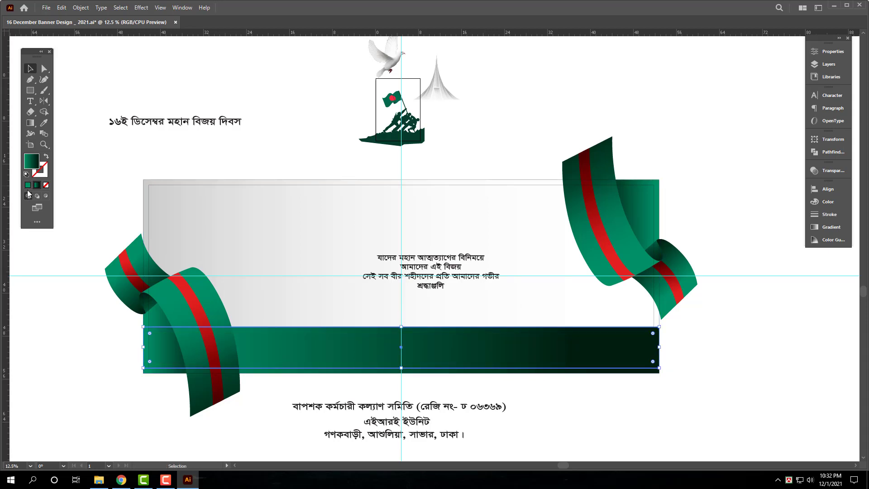
pyautogui.click(828, 201)
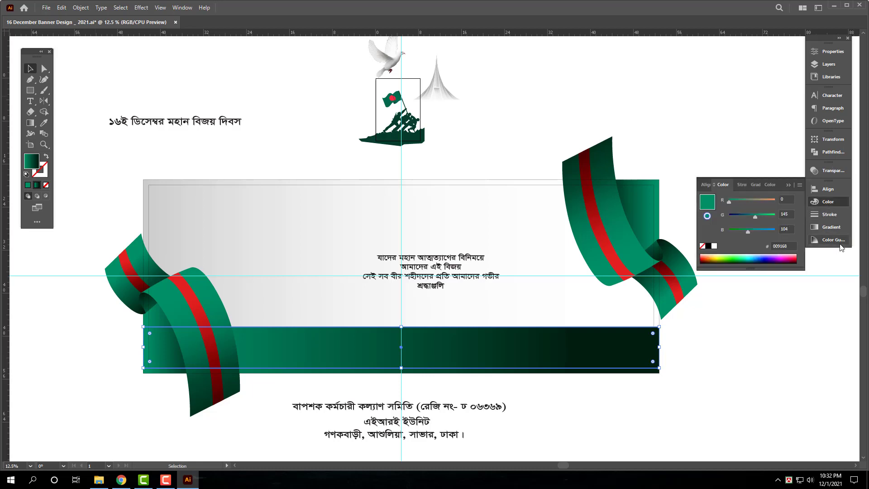
pyautogui.click(829, 227)
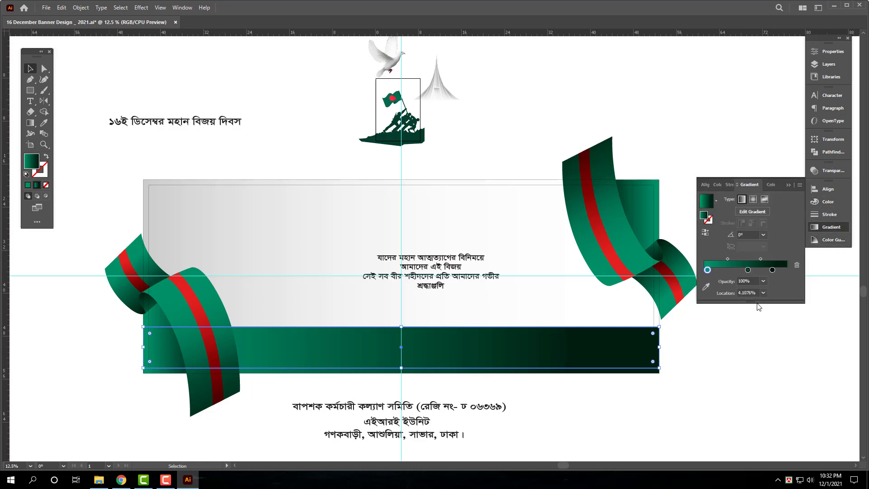
pyautogui.click(749, 281)
pyautogui.write('50')
pyautogui.press('Return')
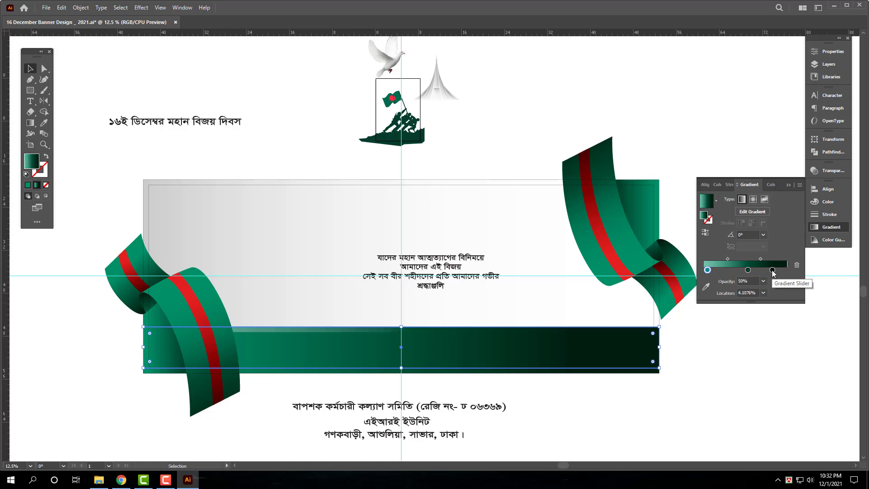
# Step: Set the duplicated strip's gradient angle to 180° and shift the strip slightly down toward the original footer
pyautogui.click(753, 235)
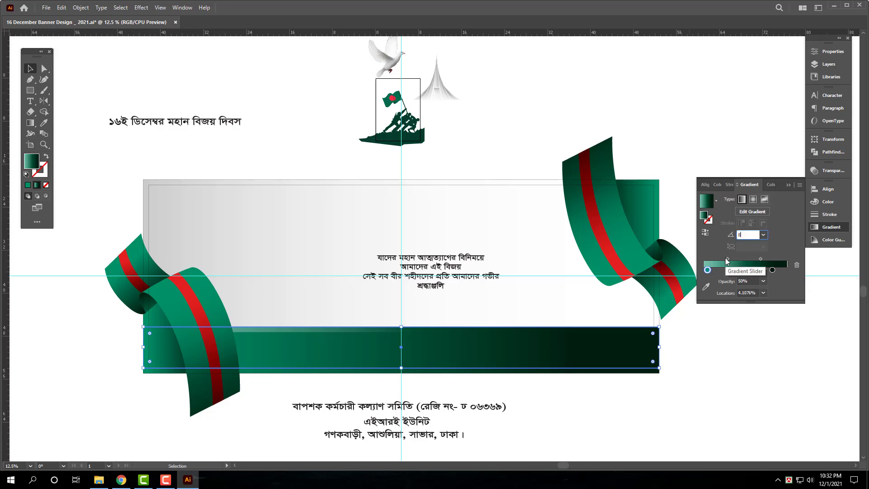
pyautogui.press('Return')
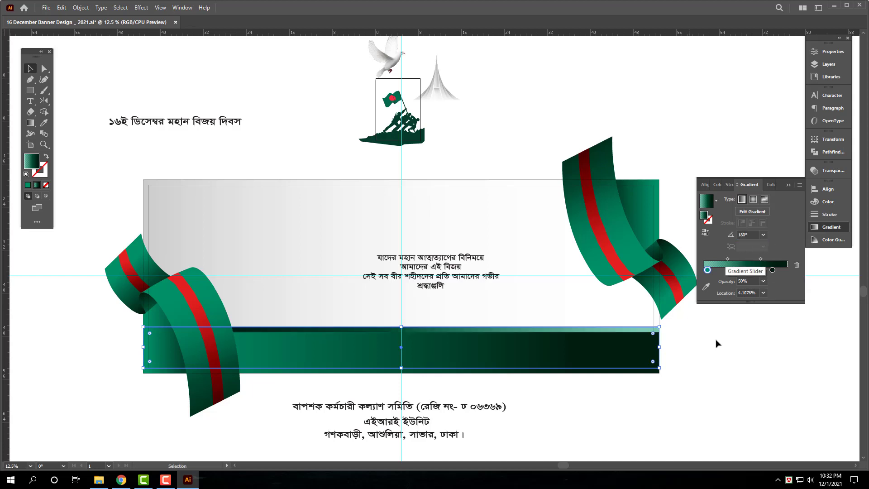
pyautogui.click(731, 402)
pyautogui.click(429, 332)
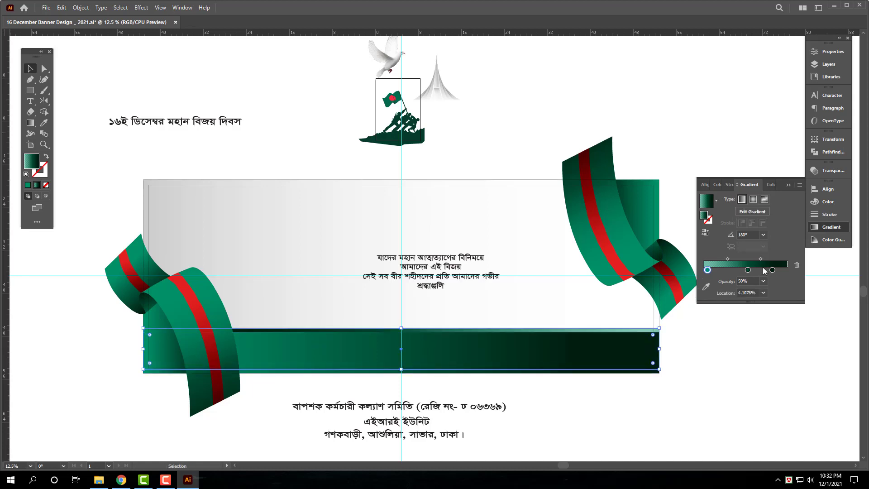
# Step: Remove the strip's middle gradient stop, then set its dark end stop to 50% opacity at location 100%
pyautogui.moveTo(747, 270); pyautogui.dragTo(751, 290)
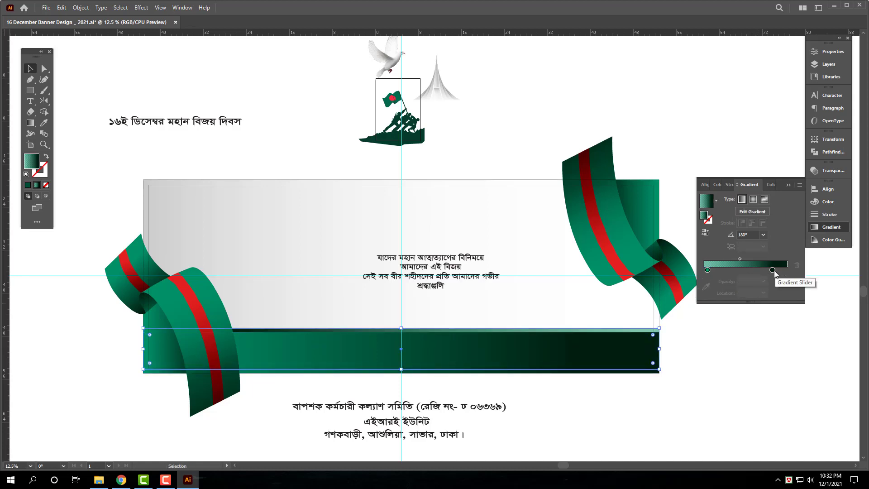
pyautogui.click(772, 270)
pyautogui.click(748, 281)
pyautogui.write('50')
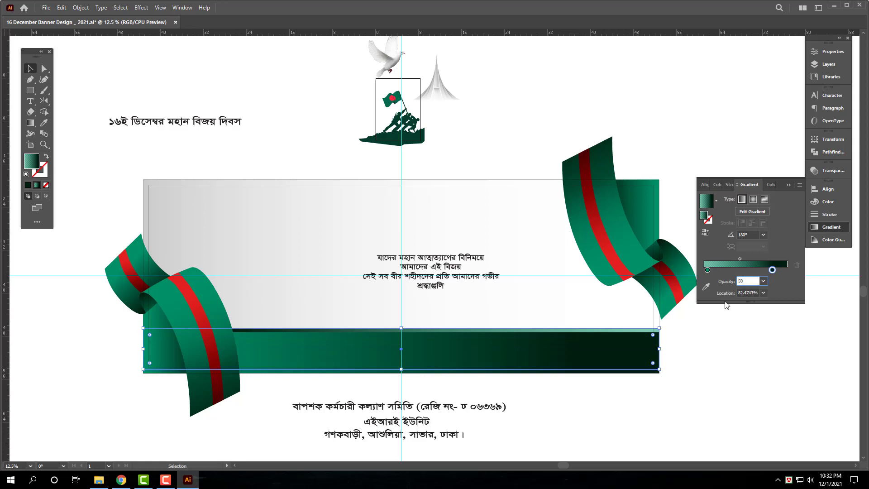
pyautogui.press('Return')
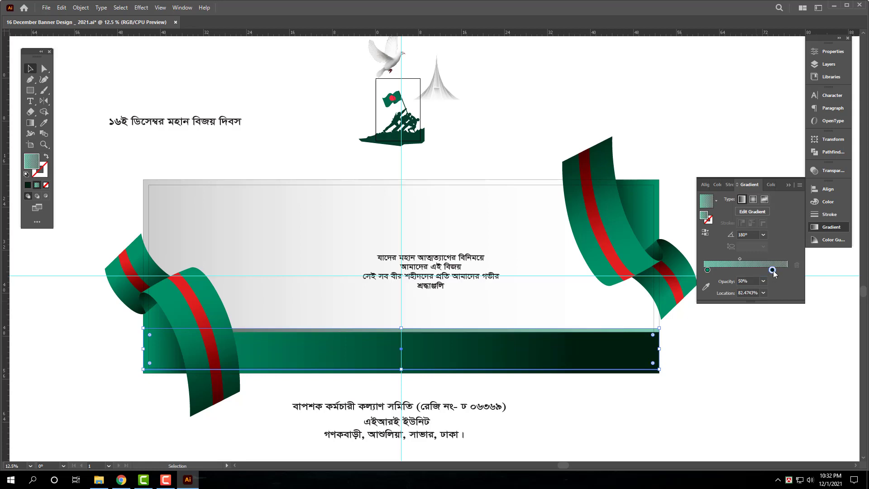
pyautogui.moveTo(773, 270); pyautogui.dragTo(805, 279)
pyautogui.doubleClick(787, 270)
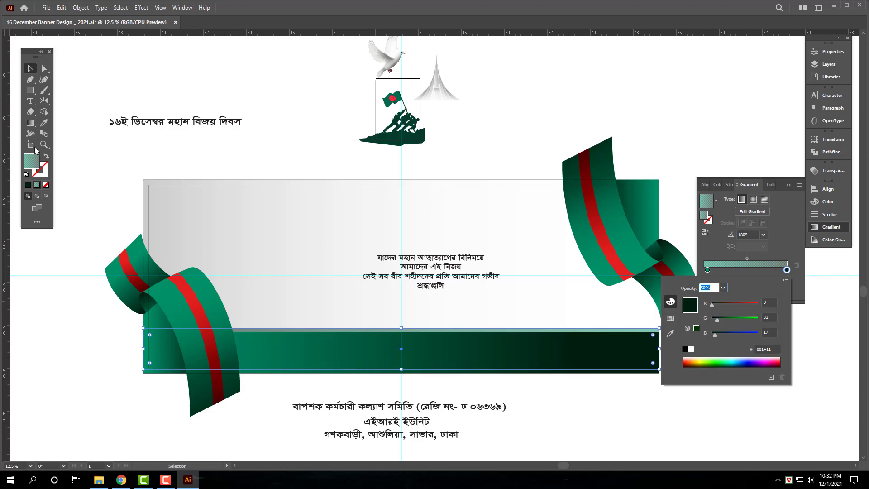
# Step: Fill the duplicated strip with the flag ribbon's red gradient using the Eyedropper
pyautogui.click(43, 123)
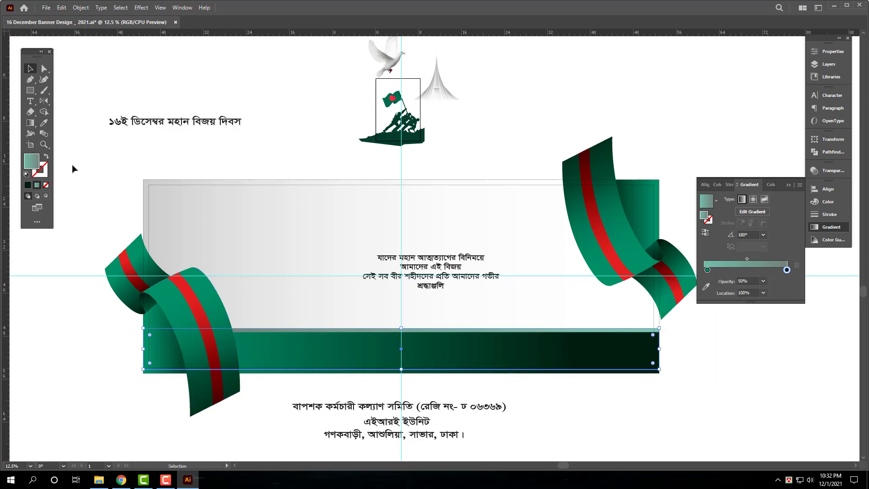
pyautogui.click(44, 122)
pyautogui.click(236, 348)
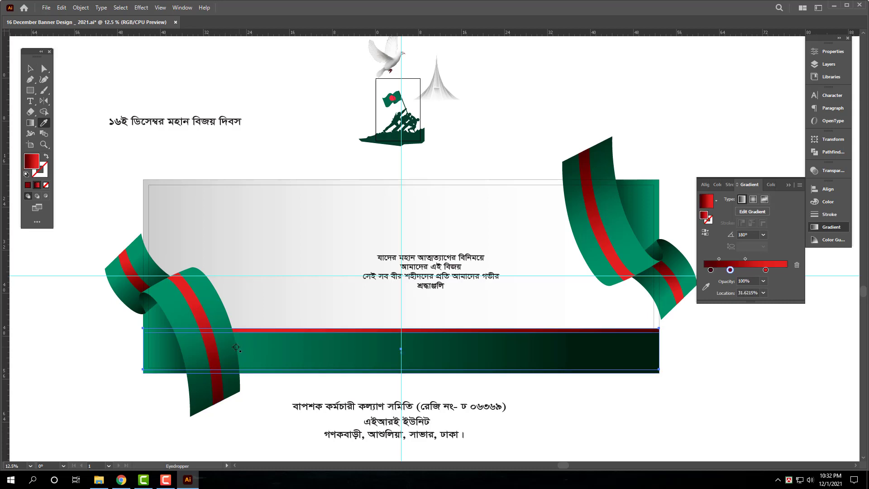
pyautogui.press('v')
# Step: Set the gradient angle of the red strip behind the green footer to 0°
pyautogui.click(546, 332)
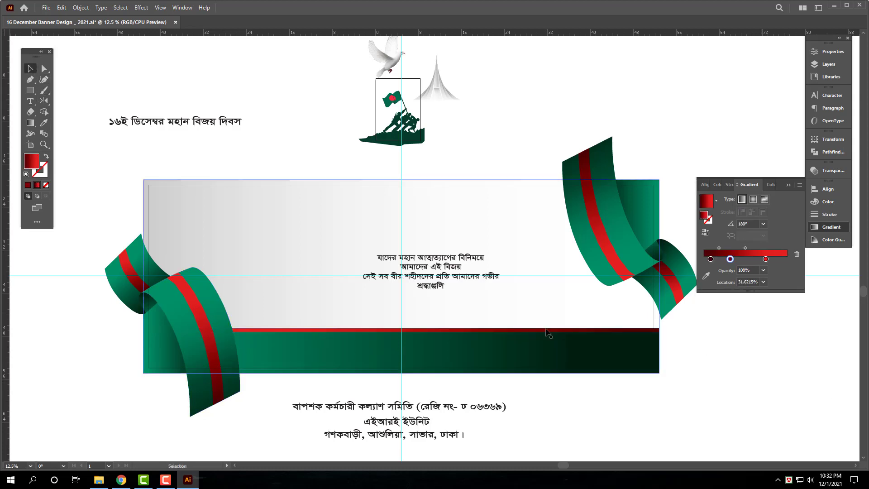
pyautogui.click(548, 334)
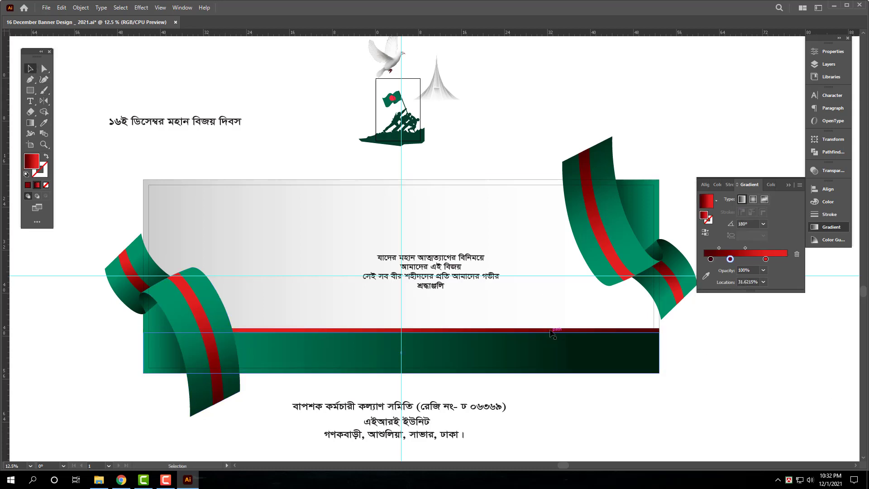
pyautogui.click(738, 234)
pyautogui.write('0')
pyautogui.press('Return')
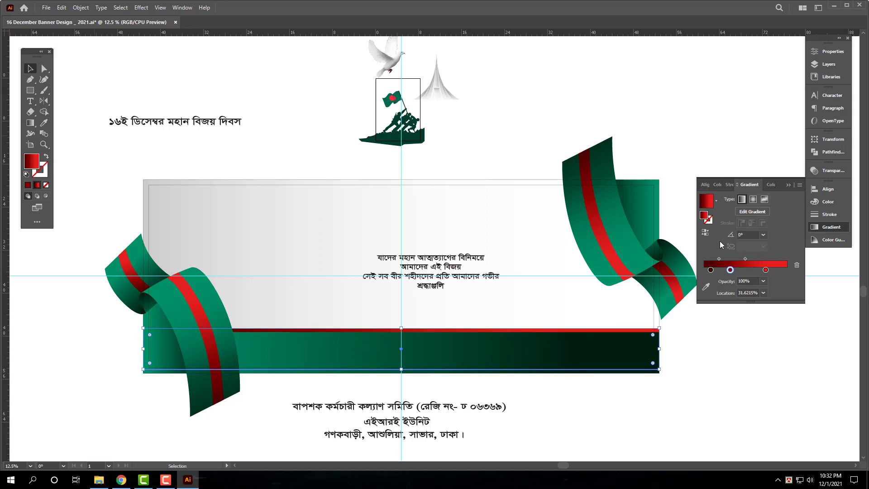
pyautogui.click(632, 381)
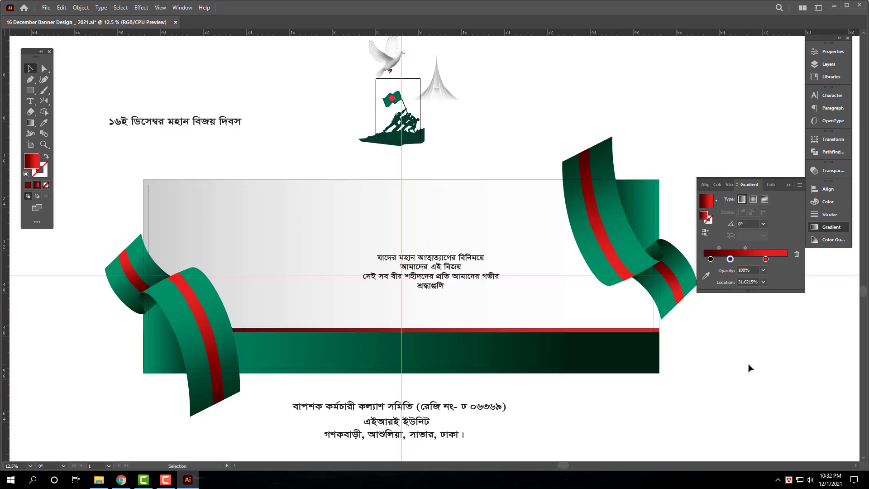
# Step: Align the three organisation name and address lines below the banner to a common horizontal center
pyautogui.scroll(1, 455, 441)
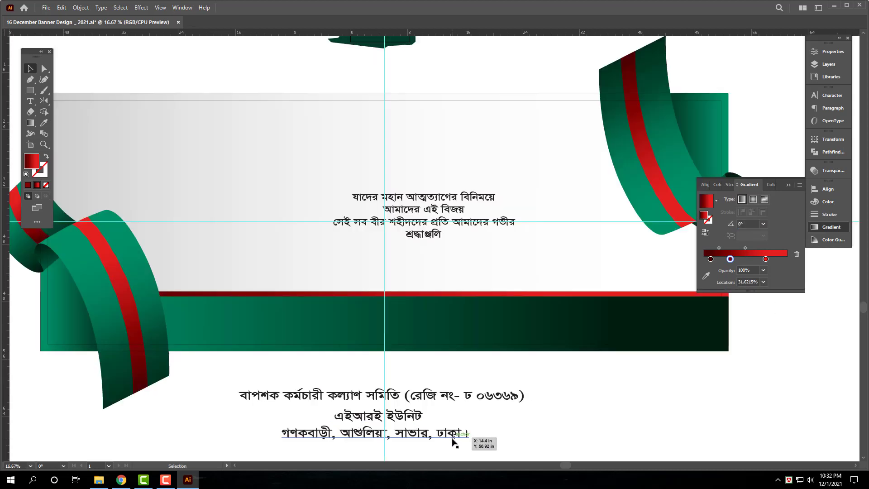
pyautogui.moveTo(440, 424); pyautogui.dragTo(432, 401)
pyautogui.click(400, 392)
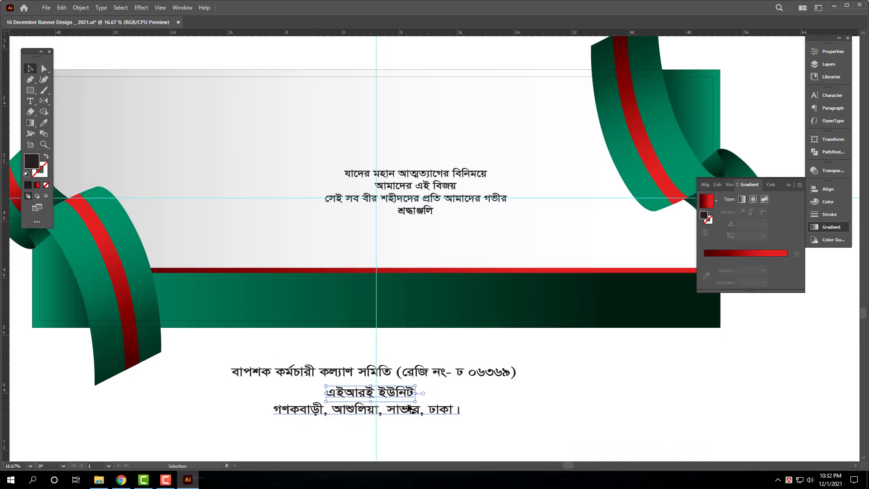
pyautogui.moveTo(476, 360); pyautogui.dragTo(340, 449)
pyautogui.click(827, 189)
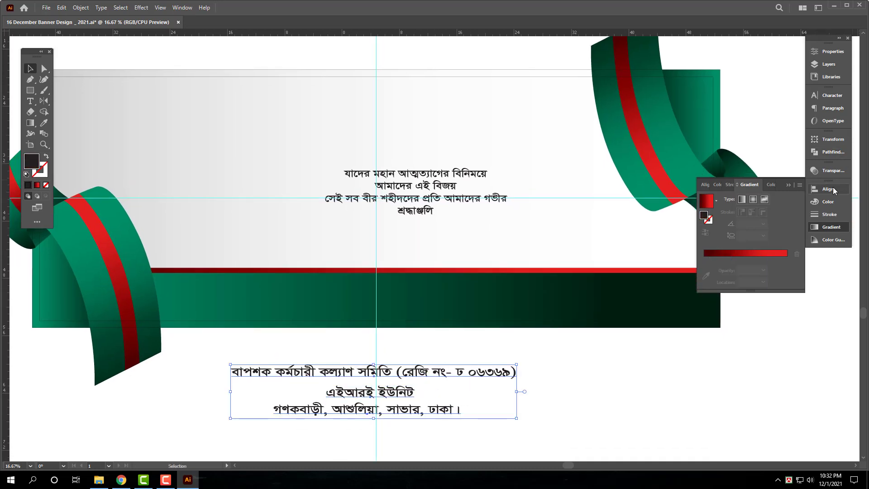
pyautogui.click(720, 209)
# Step: Fit the organisation text block into the center of the green footer strip and fill it with white (FFFFFF)
pyautogui.moveTo(391, 380); pyautogui.dragTo(398, 295)
pyautogui.moveTo(382, 332); pyautogui.dragTo(378, 322)
pyautogui.click(828, 201)
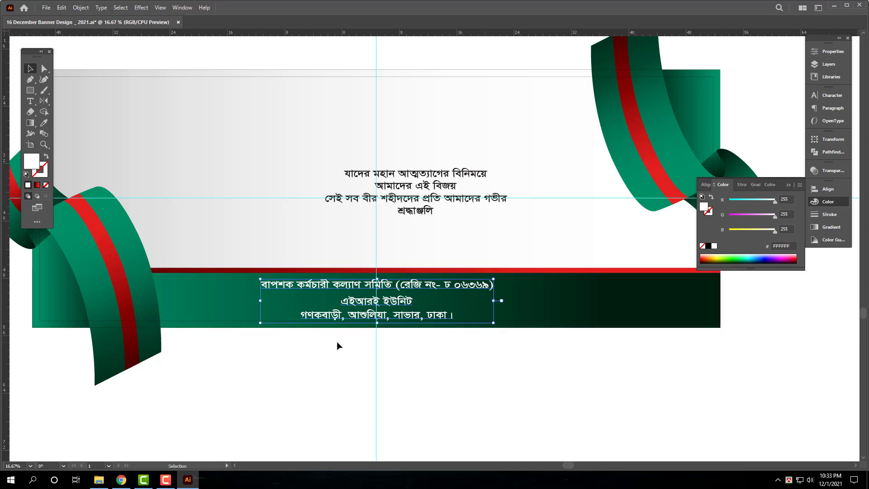
pyautogui.click(428, 378)
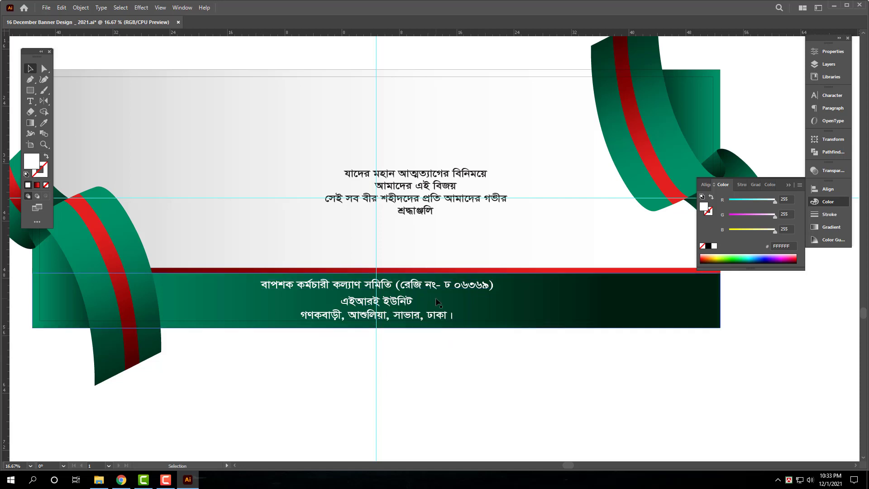
# Step: Move the flag-raising soldiers artwork into the banner's lower-right corner and enlarge it
pyautogui.scroll(-1, 492, 408)
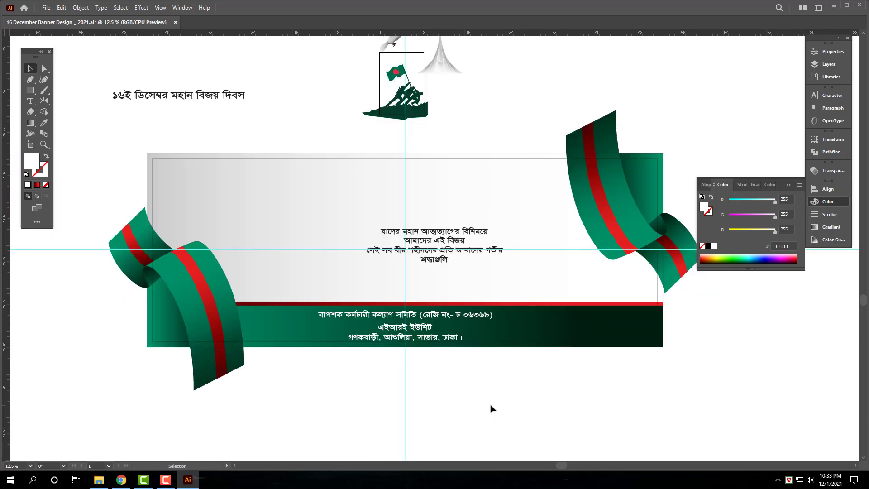
pyautogui.moveTo(418, 114); pyautogui.dragTo(647, 345)
pyautogui.moveTo(515, 229); pyautogui.dragTo(495, 213)
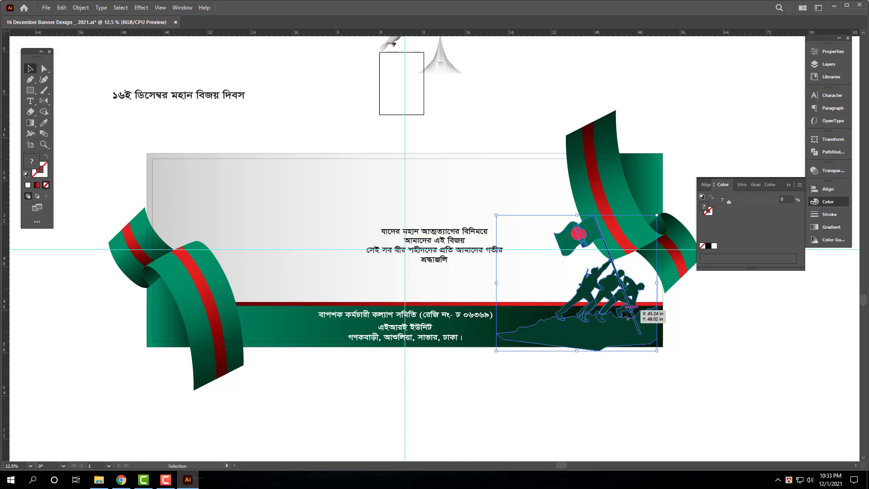
pyautogui.click(724, 407)
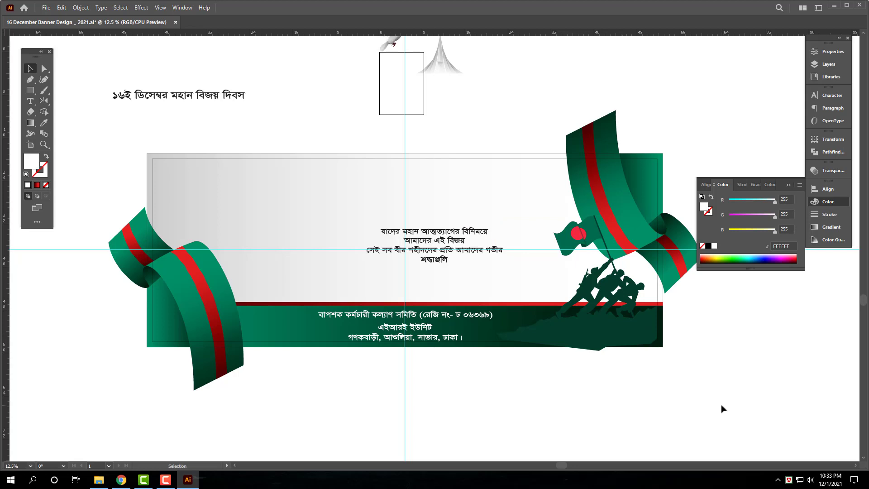
# Step: Enlarge the soldiers artwork to nearly the banner's full height and place it against the banner's right edge
pyautogui.click(620, 342)
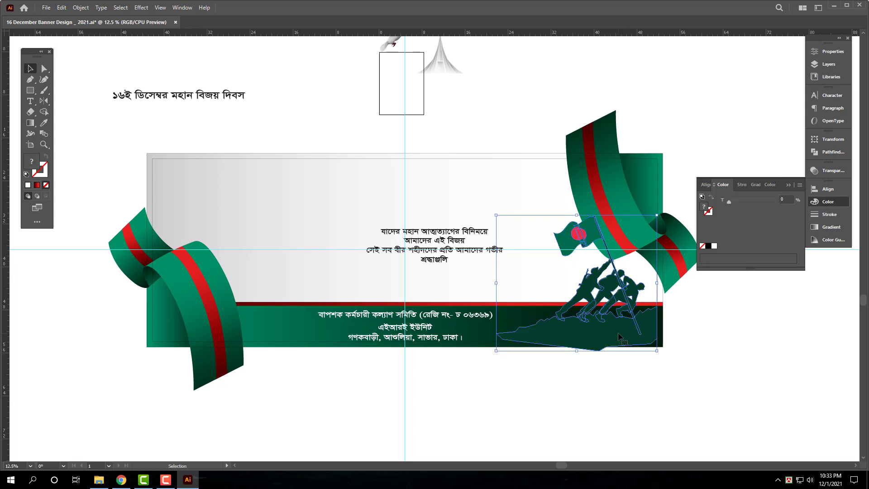
pyautogui.moveTo(496, 215); pyautogui.dragTo(454, 157)
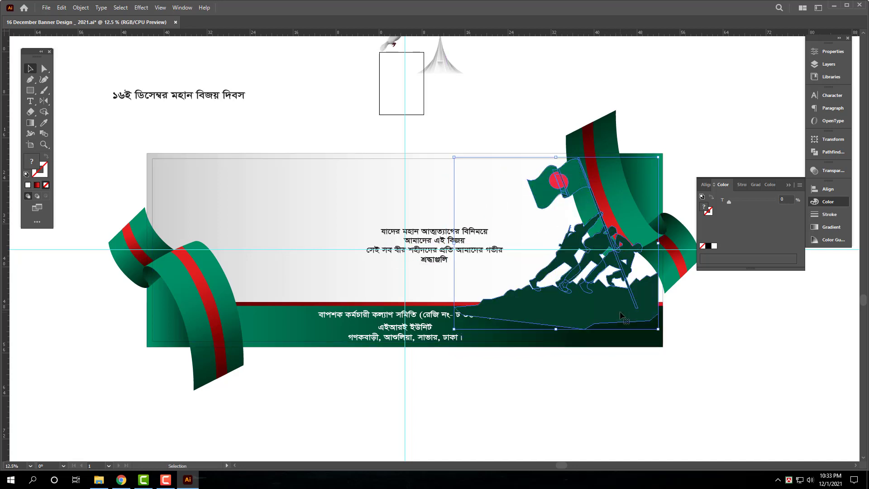
pyautogui.moveTo(620, 312); pyautogui.dragTo(625, 316)
pyautogui.scroll(1, 633, 291)
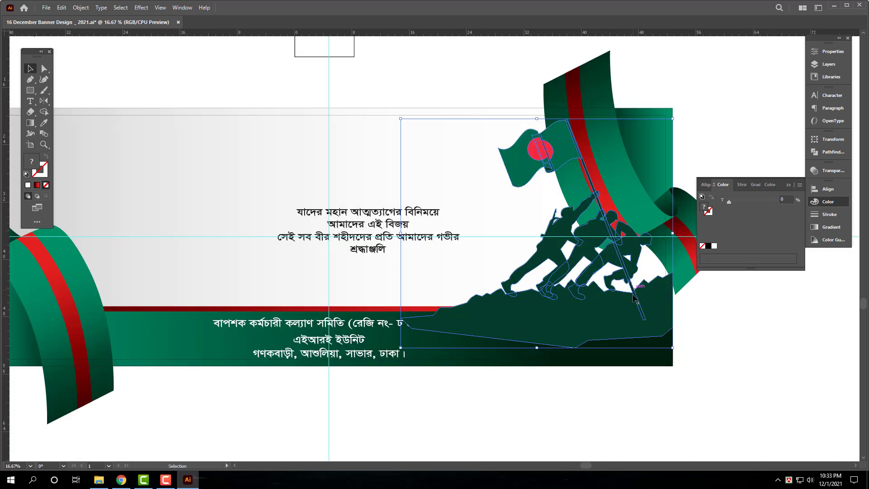
pyautogui.hscroll(3, 633, 296)
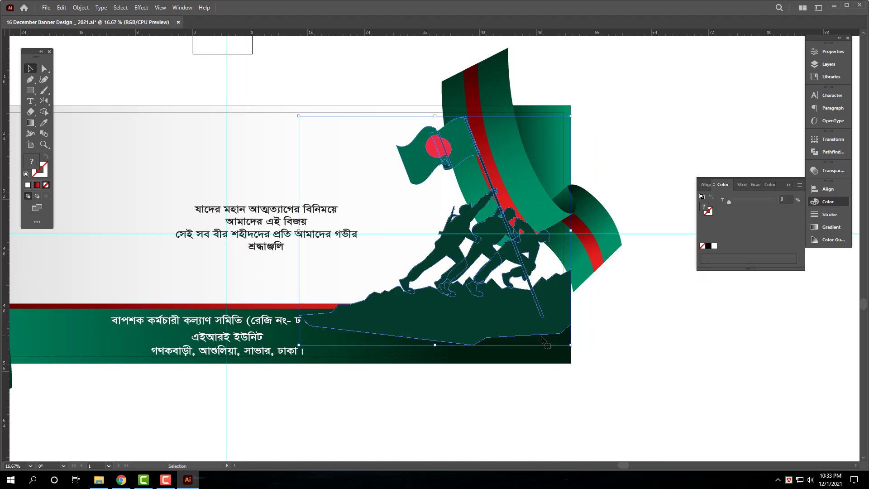
pyautogui.click(578, 400)
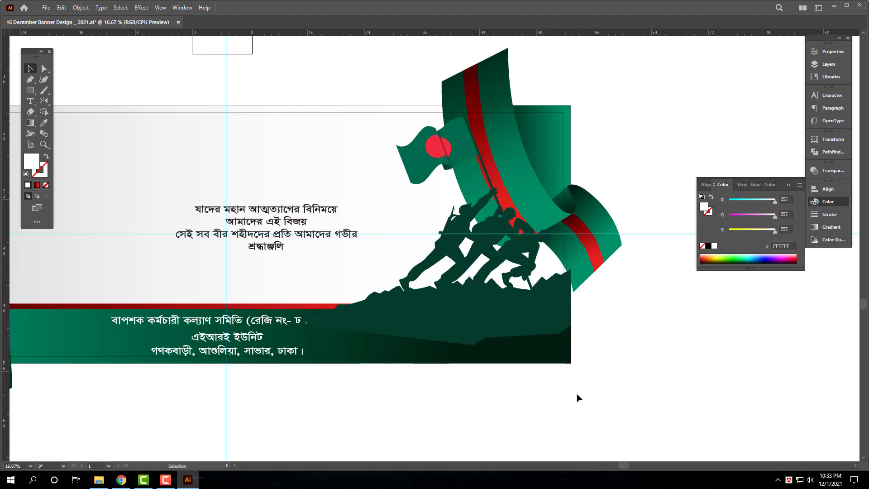
# Step: Scale the soldiers artwork up proportionally so its rocky base extends past the banner's lower and right edges
pyautogui.hscroll(-1, 575, 393)
pyautogui.click(517, 325)
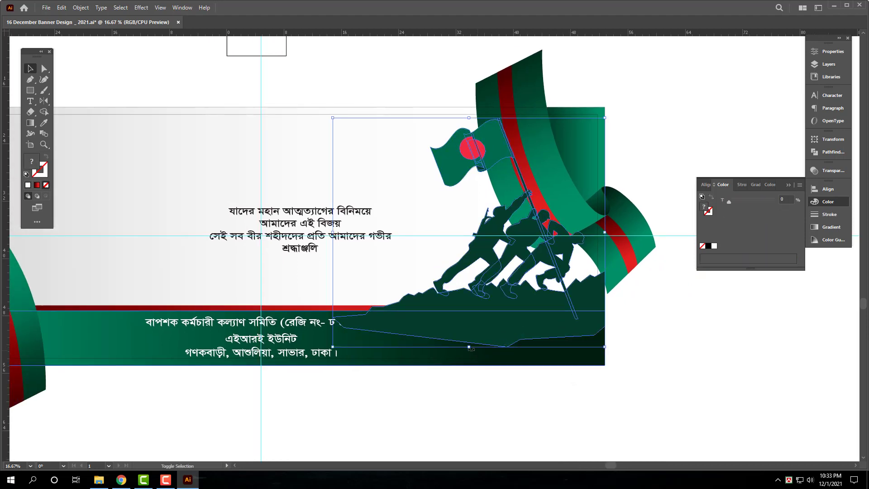
pyautogui.moveTo(467, 347); pyautogui.dragTo(466, 383)
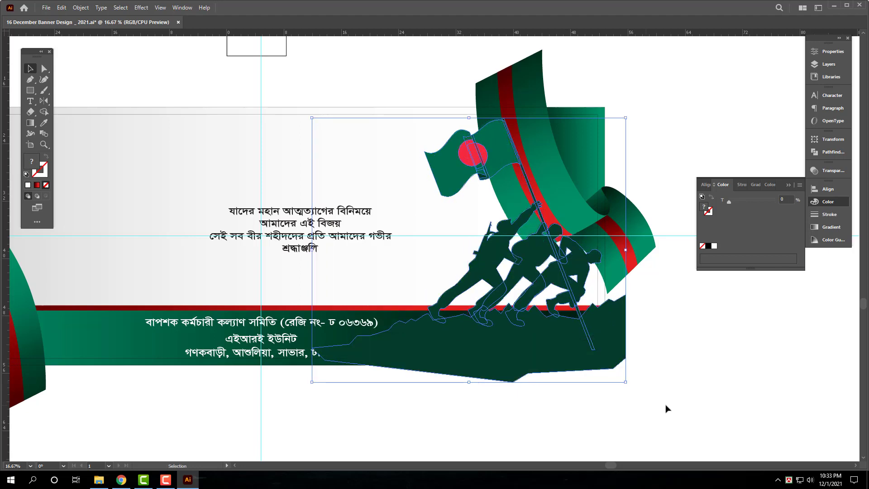
pyautogui.click(652, 404)
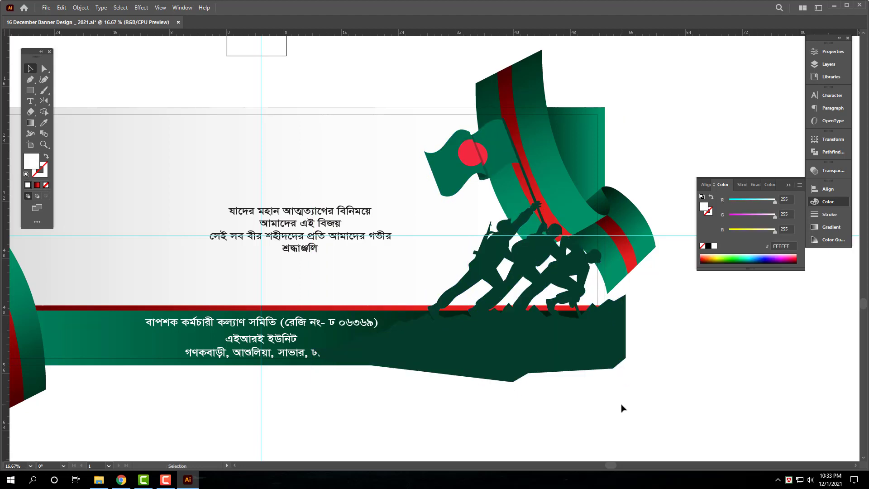
# Step: Delete the large flag ribbon and green gradient shape behind the flag-raising soldiers
pyautogui.hscroll(-3, 468, 427)
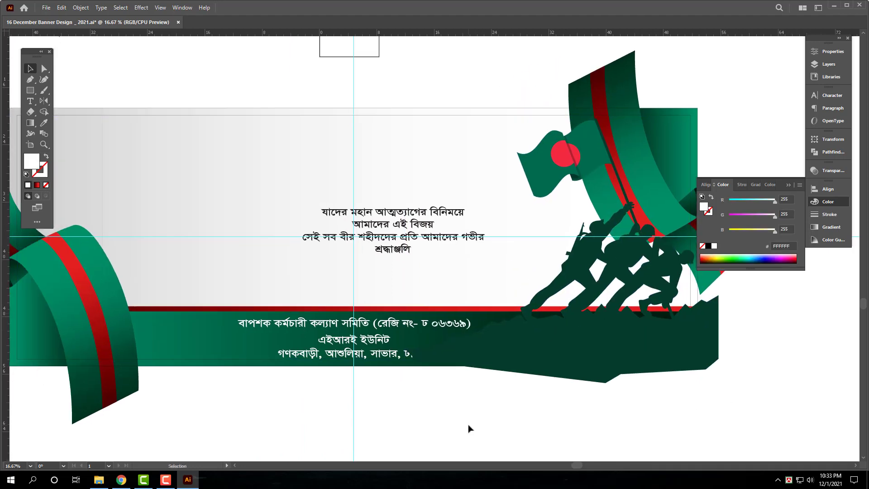
pyautogui.click(642, 161)
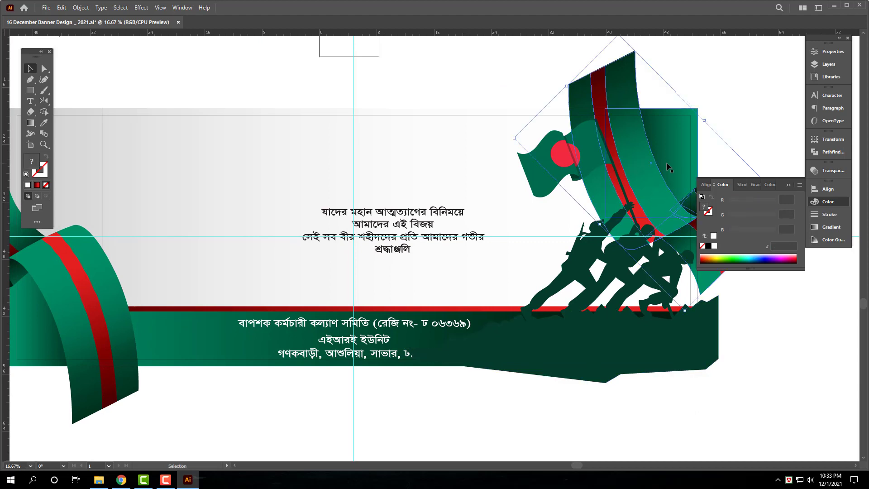
pyautogui.press('Delete')
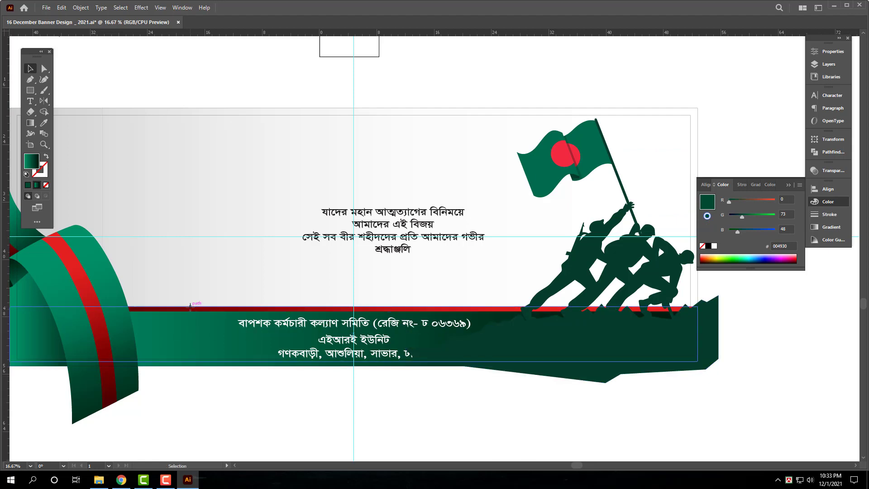
# Step: Shorten the green-and-red footer strip to end at the soldiers' rocky base and lower its top edge to the soldiers' feet
pyautogui.click(538, 358)
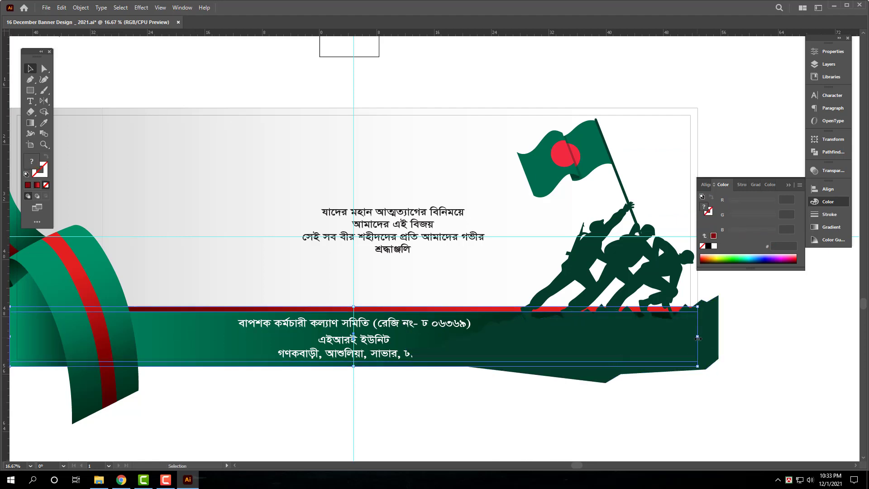
pyautogui.moveTo(697, 333); pyautogui.dragTo(523, 335)
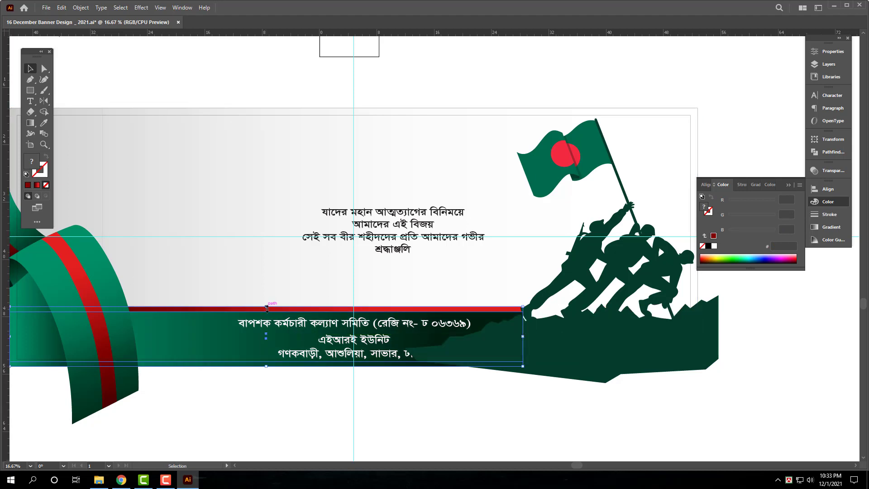
pyautogui.moveTo(267, 308); pyautogui.dragTo(286, 326)
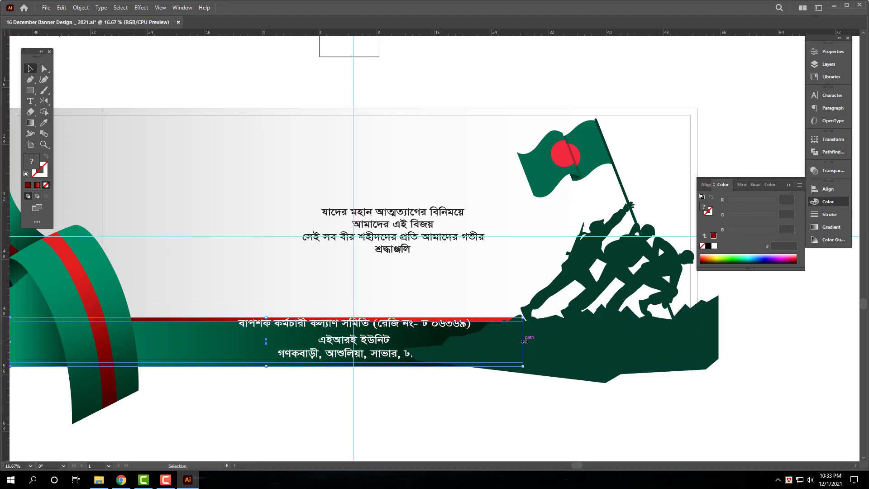
pyautogui.click(549, 435)
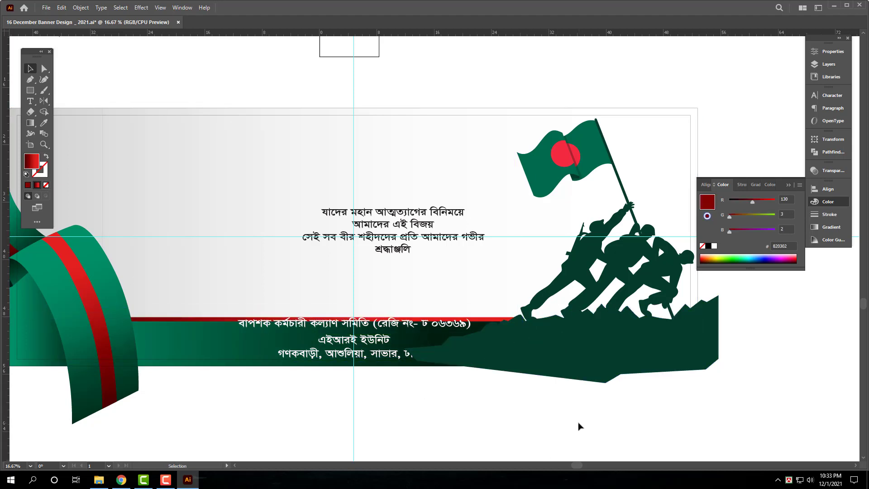
# Step: Fill the green footer strip with the rocky base's dark green (R=3 G=61 B=44) using the Eyedropper
pyautogui.click(508, 354)
pyautogui.click(261, 352)
pyautogui.press('i')
pyautogui.click(577, 383)
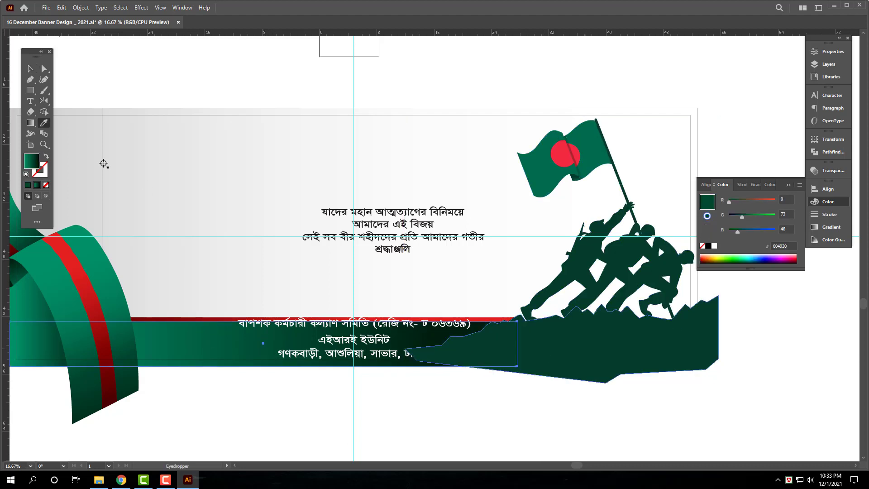
pyautogui.click(571, 351)
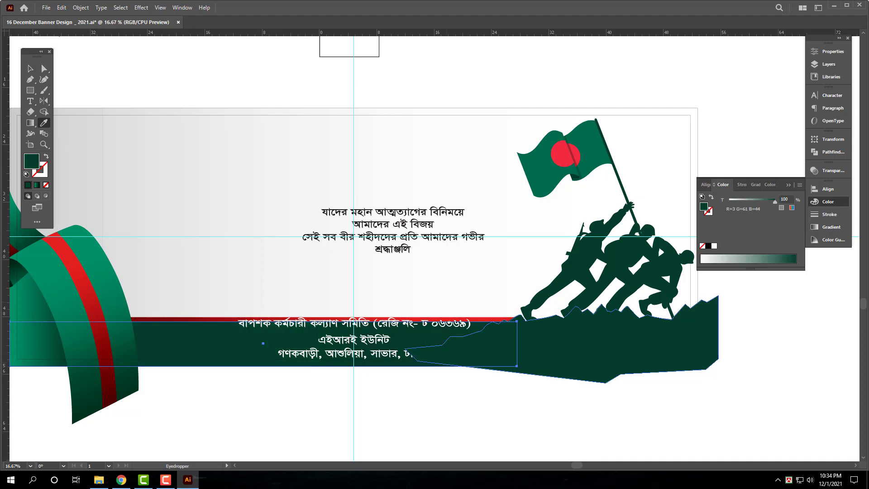
pyautogui.press('v')
pyautogui.click(451, 430)
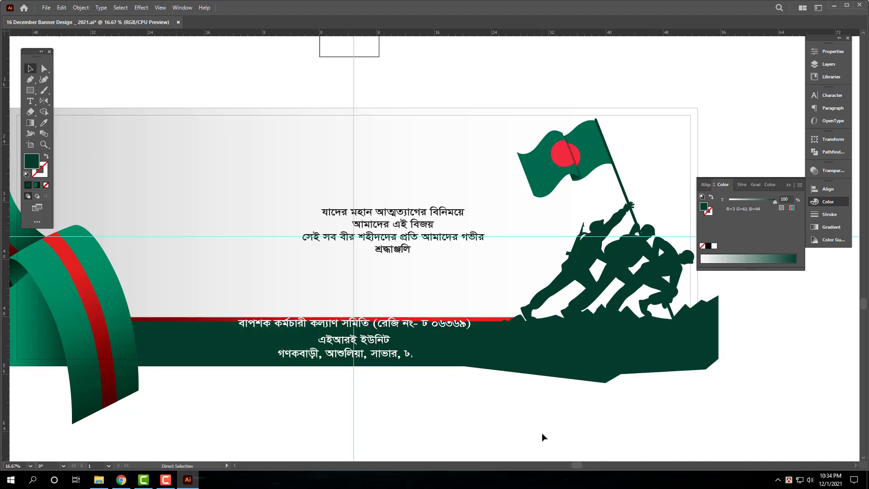
# Step: Reduce the height and width of the three-line organisation text so it fits inside the green footer strip, centered on the vertical guide
pyautogui.hotkey('ctrl', '-')
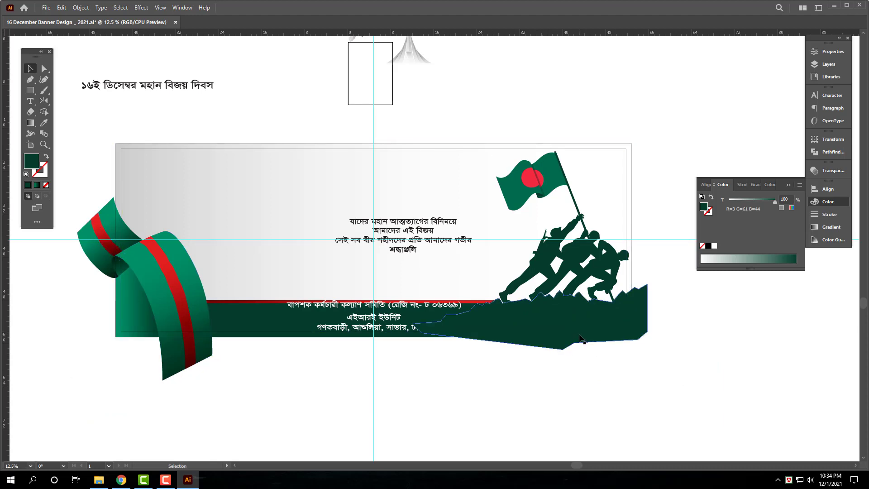
pyautogui.hotkey('ctrl', '+')
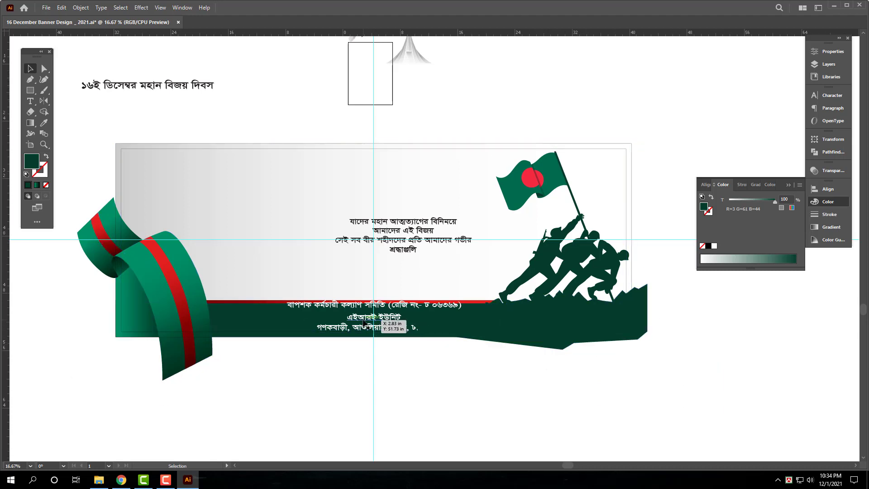
pyautogui.scroll(1, 363, 320)
pyautogui.click(393, 337)
pyautogui.keyDown('shift'); pyautogui.click(405, 316); pyautogui.keyUp('shift')
pyautogui.keyDown('shift'); pyautogui.click(393, 289); pyautogui.keyUp('shift')
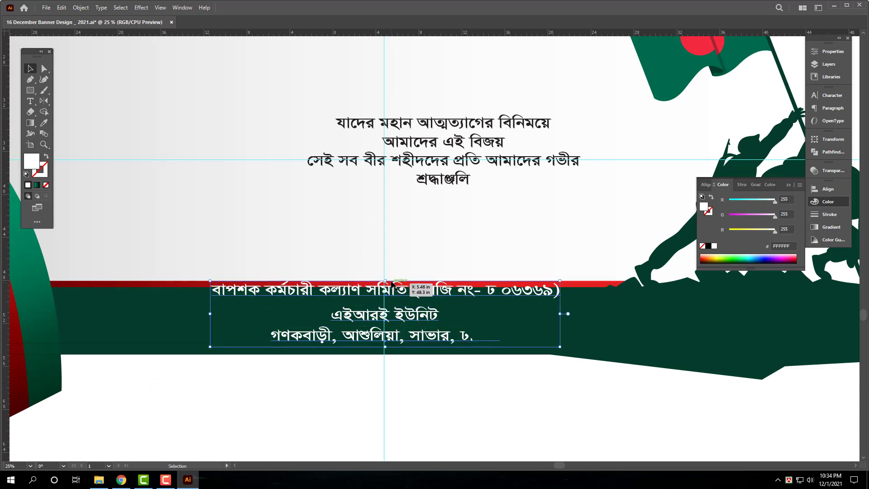
pyautogui.moveTo(392, 284); pyautogui.dragTo(392, 299)
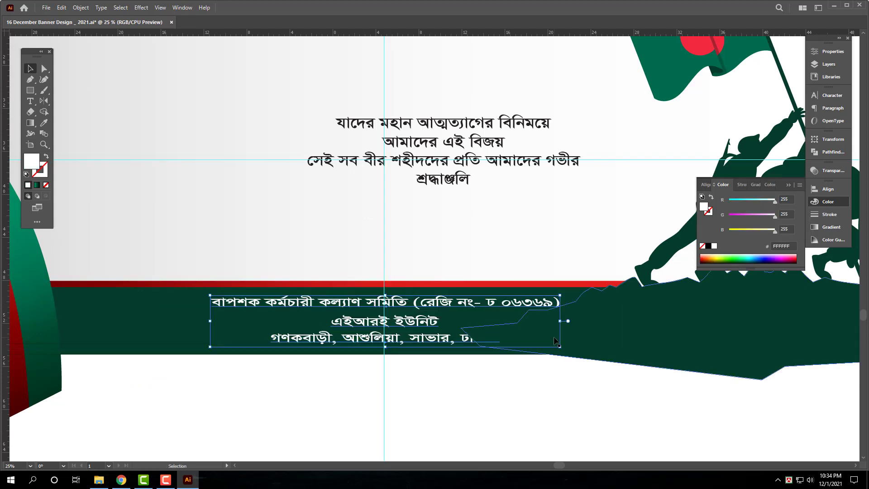
pyautogui.moveTo(564, 322); pyautogui.dragTo(545, 323)
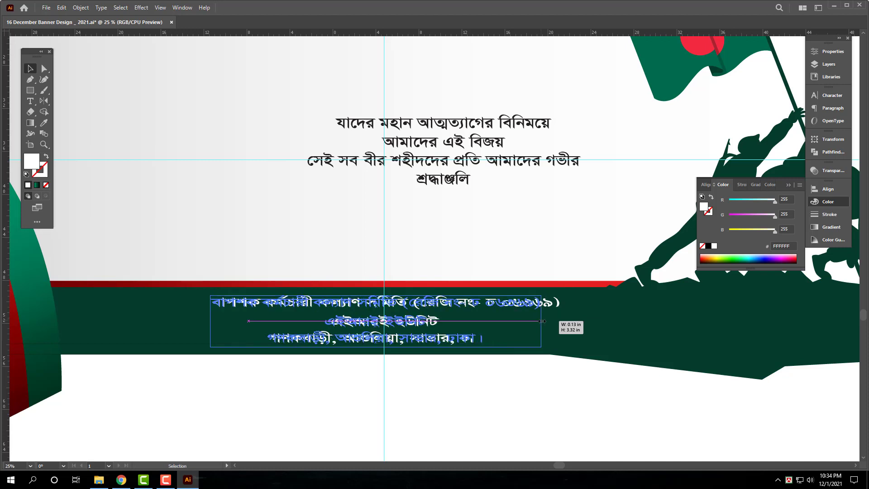
pyautogui.moveTo(406, 324); pyautogui.dragTo(412, 324)
pyautogui.click(462, 410)
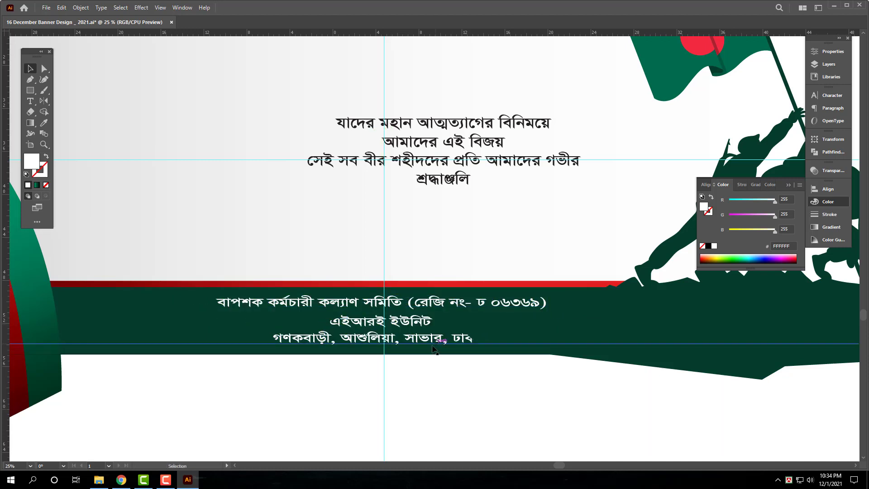
# Step: Select the organisation text lines in the footer and group them
pyautogui.click(450, 343)
pyautogui.keyDown('shift'); pyautogui.click(415, 308); pyautogui.keyUp('shift')
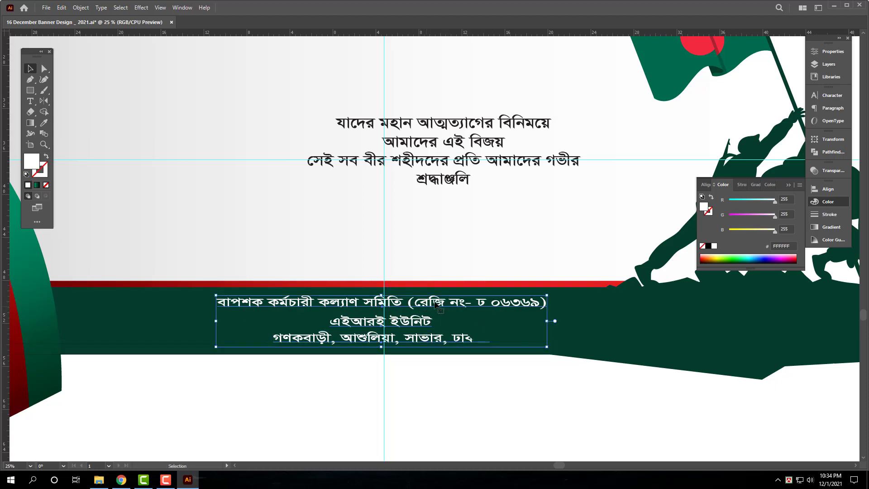
pyautogui.hotkey('ctrl', 'shift', 'a')
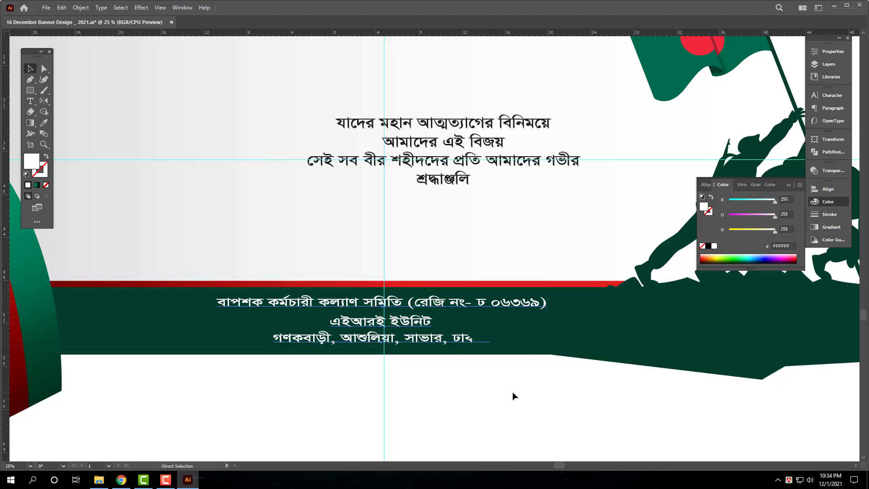
pyautogui.hotkey('ctrl', 'g')
pyautogui.click(509, 392)
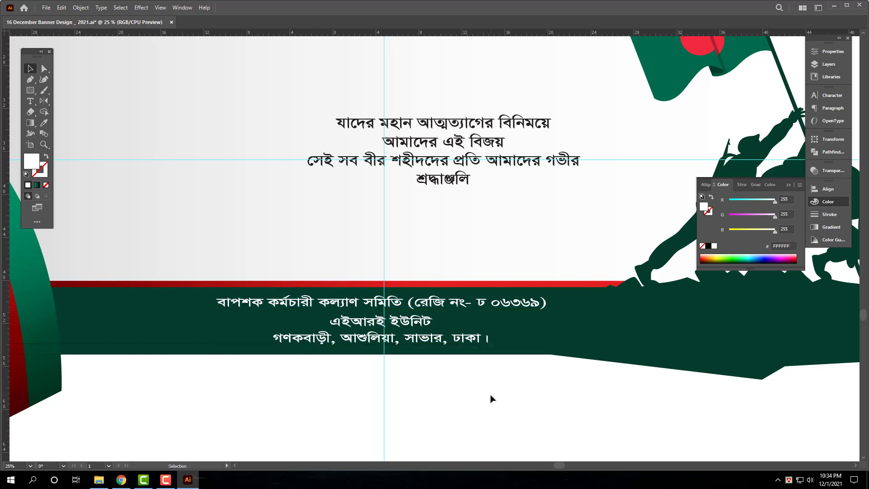
# Step: Copy the last word শ্রদ্ধাঞ্জলি from the tribute text and remove it from that block
pyautogui.hotkey('ctrl', '-')
pyautogui.click(484, 255)
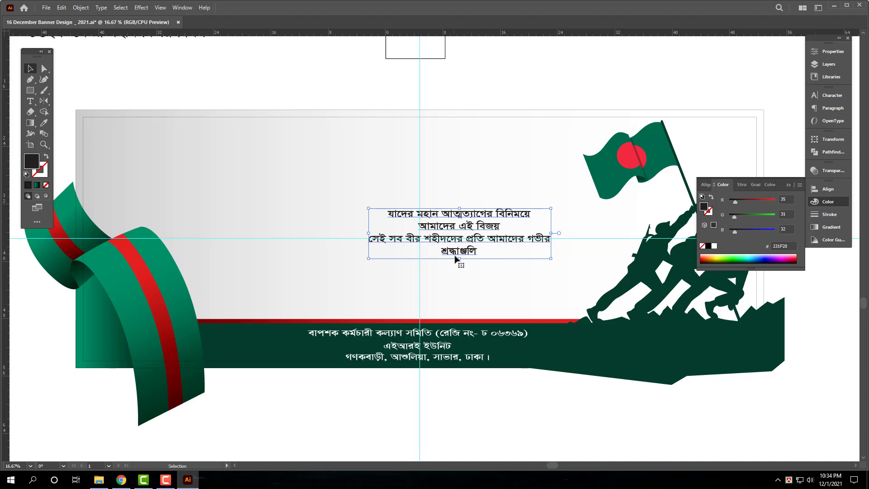
pyautogui.doubleClick(463, 252)
pyautogui.doubleClick(467, 253)
pyautogui.hotkey('ctrl', 'c')
pyautogui.press('ctrl')
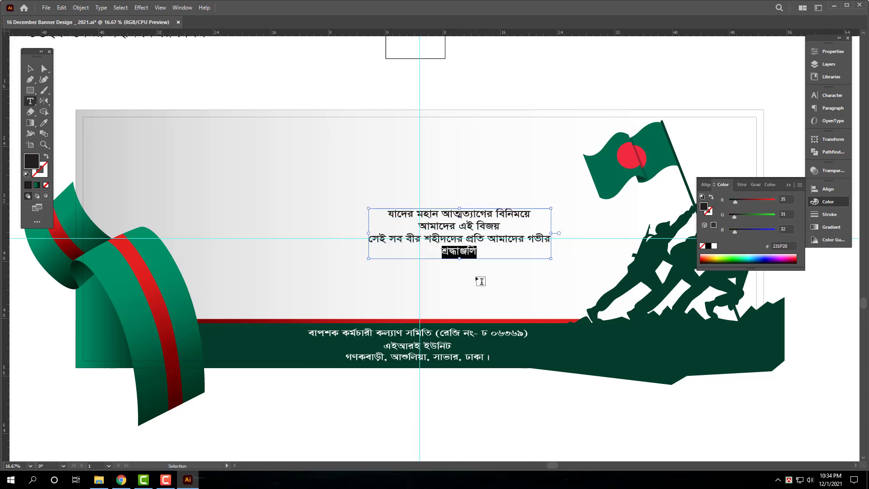
pyautogui.press('BackSpace')
pyautogui.press('Escape')
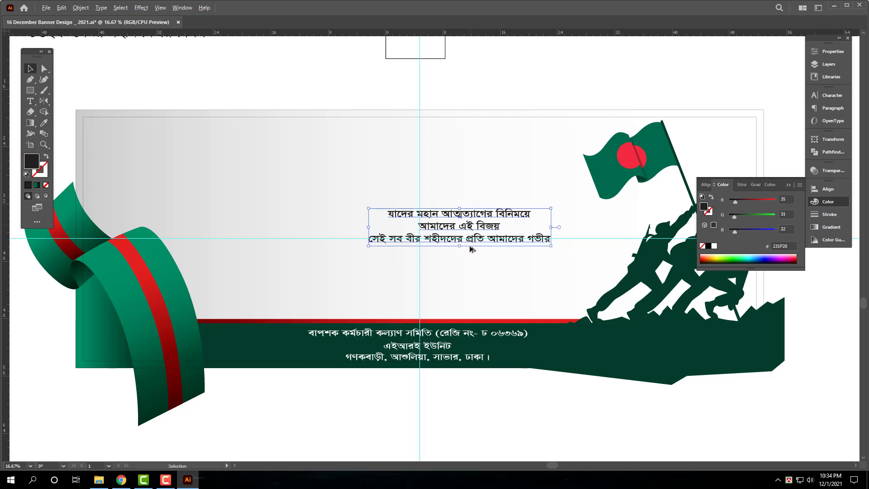
# Step: Duplicate the tribute text below itself, replace the copy's content with শ্রদ্ধাঞ্জলি, and enlarge that word
pyautogui.moveTo(471, 248); pyautogui.dragTo(480, 290)
pyautogui.doubleClick(481, 285)
pyautogui.hotkey('ctrl', 'a')
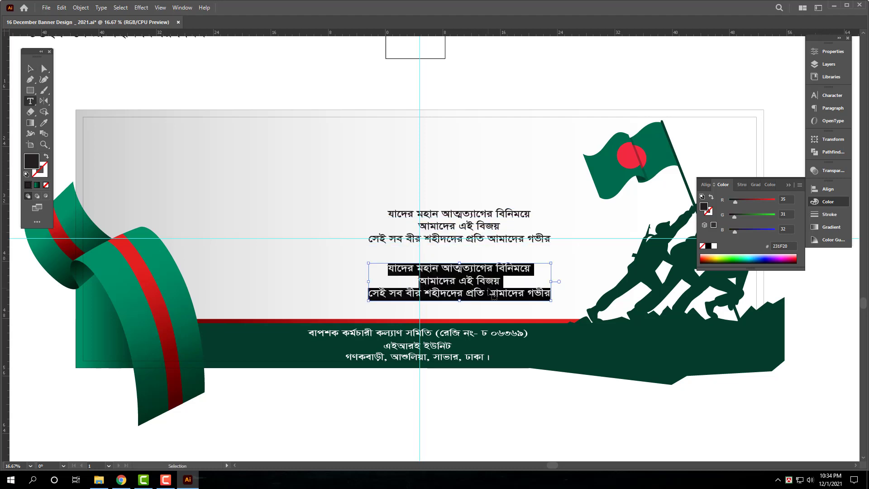
pyautogui.hotkey('ctrl', 'v')
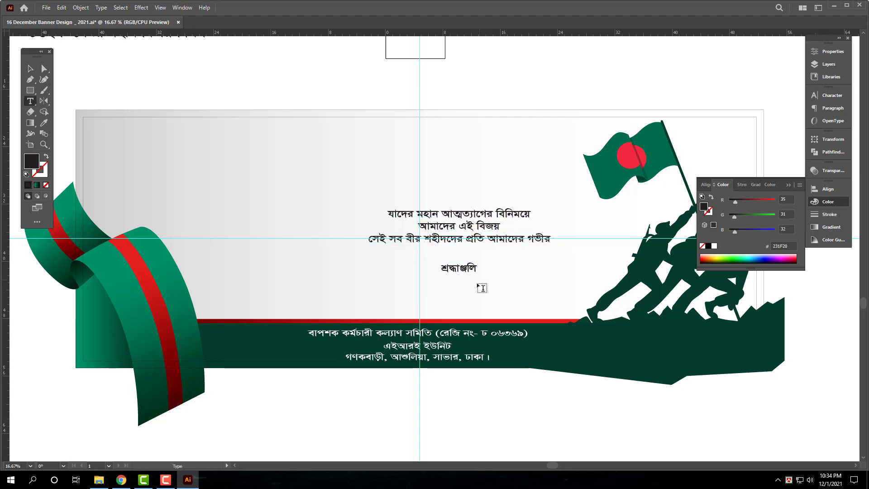
pyautogui.press('Escape')
pyautogui.moveTo(460, 262); pyautogui.dragTo(506, 284)
# Step: Right-align the three-line tribute text and place it to the left of the enlarged শ্রদ্ধাঞ্জলি, ending at the vertical guide
pyautogui.click(512, 240)
pyautogui.moveTo(513, 240); pyautogui.dragTo(400, 260)
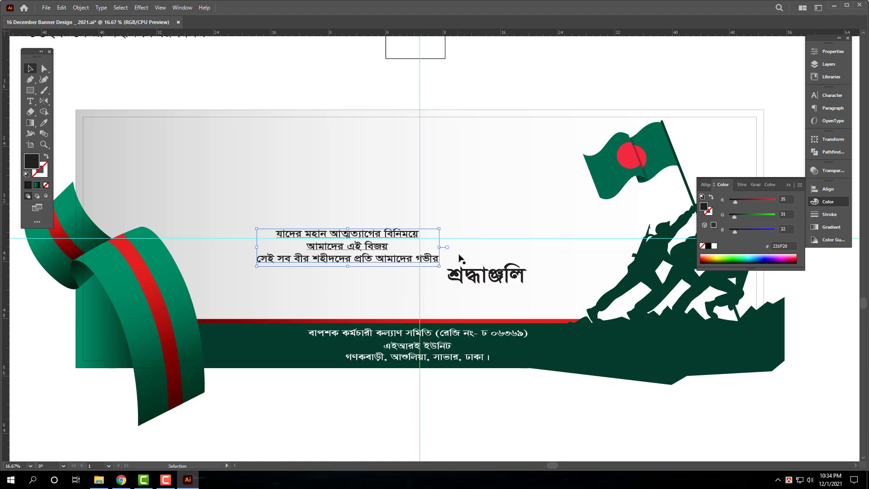
pyautogui.hotkey('ctrl', 't')
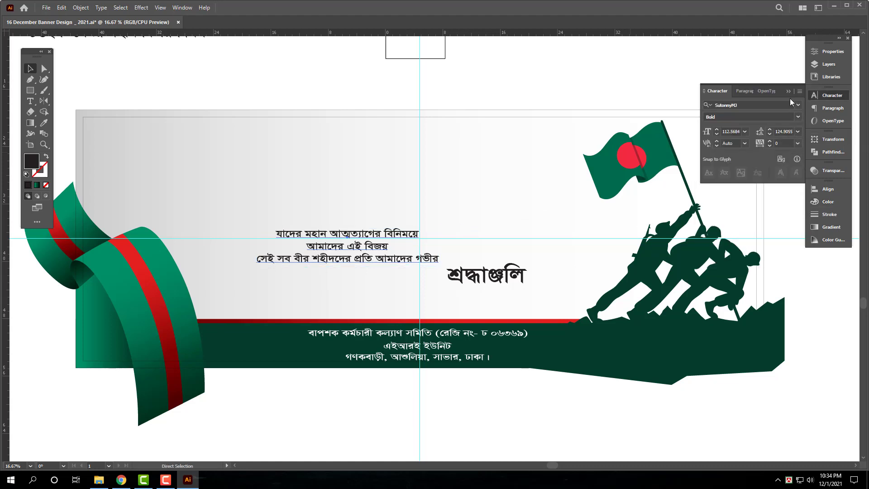
pyautogui.click(799, 91)
pyautogui.click(769, 89)
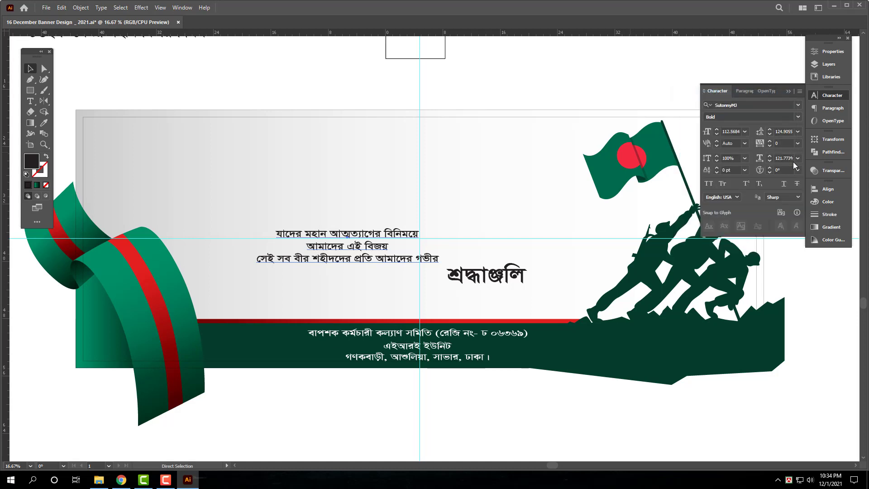
pyautogui.click(745, 91)
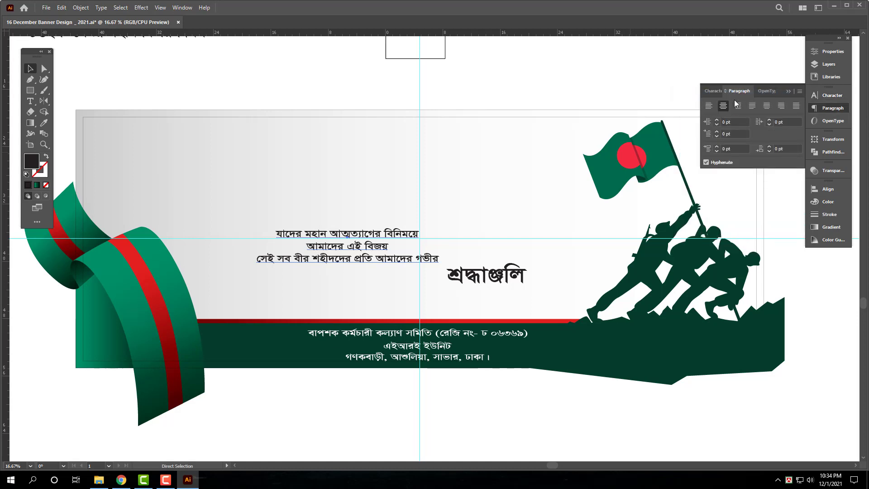
pyautogui.click(738, 107)
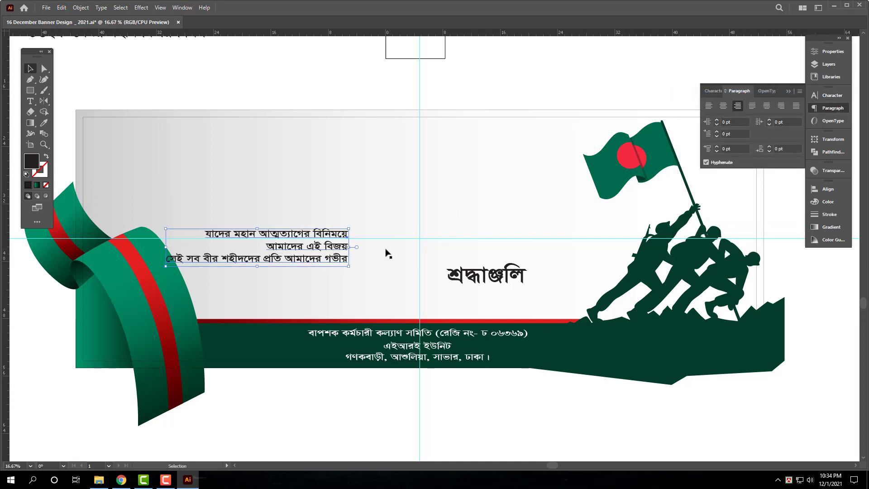
pyautogui.click(708, 106)
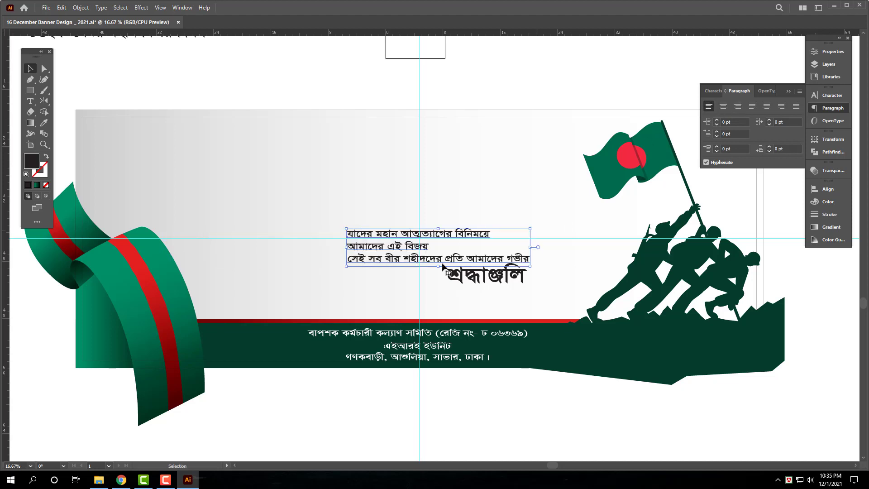
pyautogui.click(738, 108)
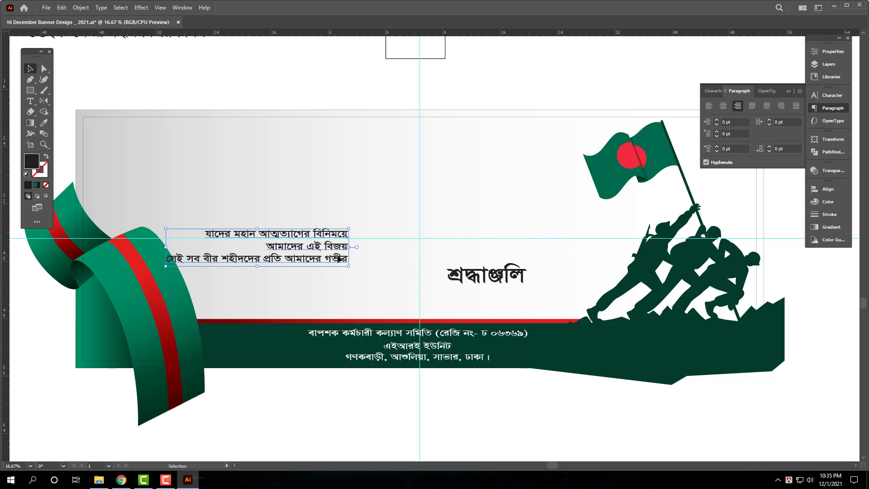
pyautogui.moveTo(334, 259); pyautogui.dragTo(401, 259)
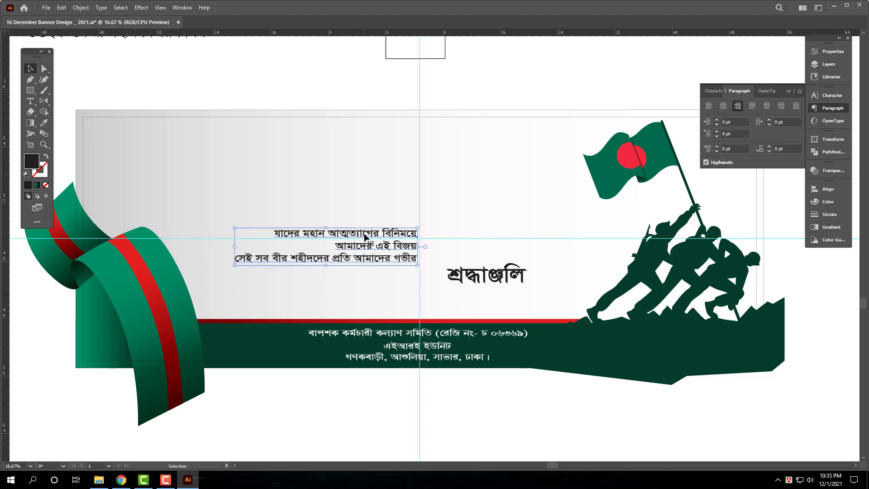
# Step: Increase the tribute text's leading to 130.9055
pyautogui.hotkey('alt', 'Down')
pyautogui.hotkey('alt', 'Down')
pyautogui.hotkey('alt', 'Down')
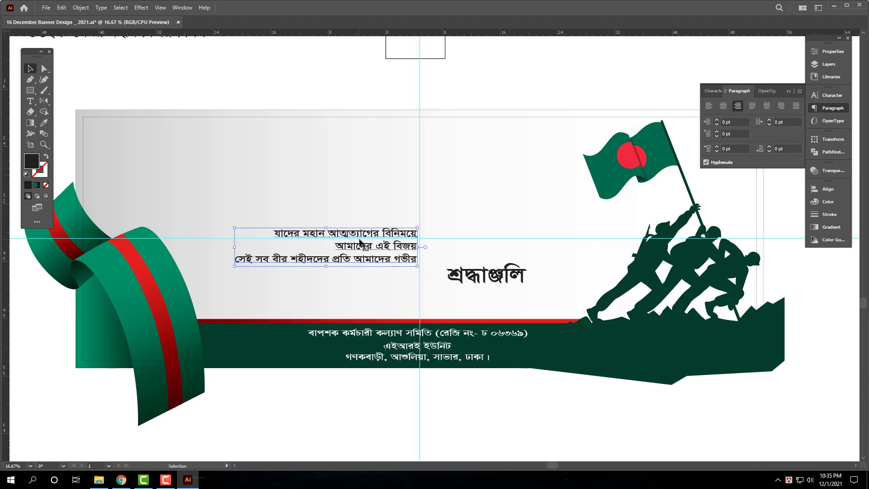
# Step: Change the font of the three-line tribute text to Shorif Shishir ANSI V1
pyautogui.hotkey('ctrl', 't')
pyautogui.click(747, 107)
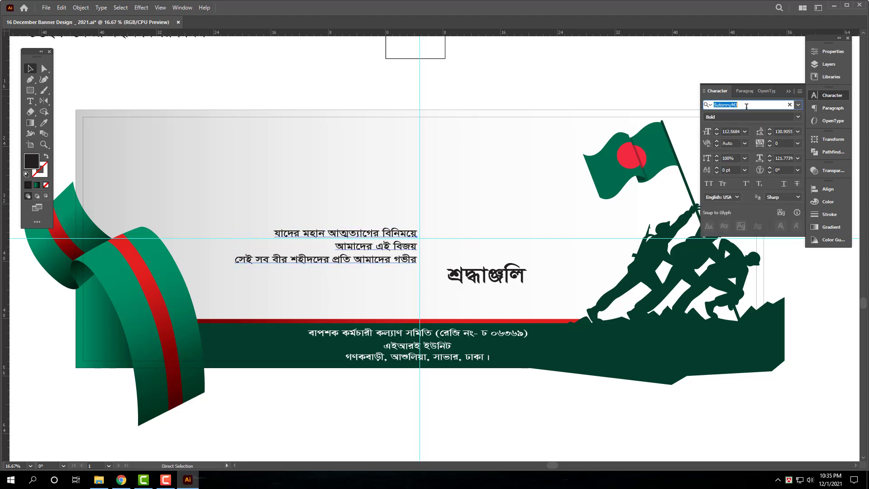
pyautogui.write('sho')
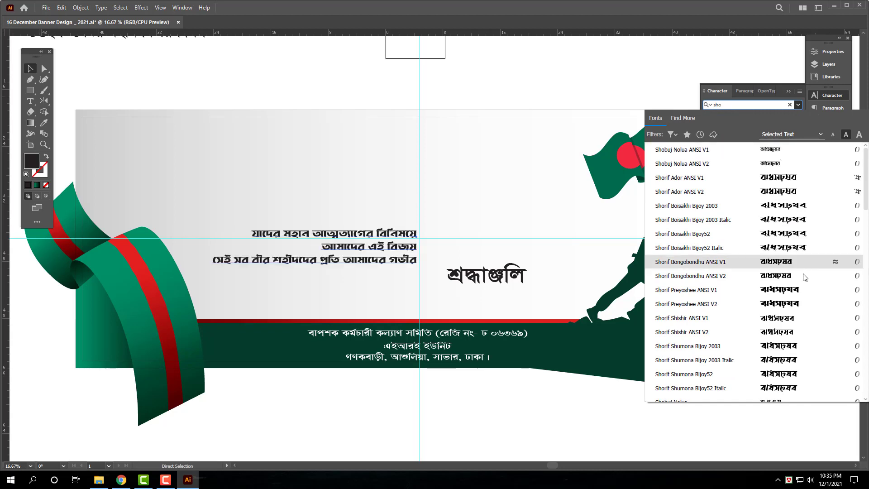
pyautogui.click(795, 321)
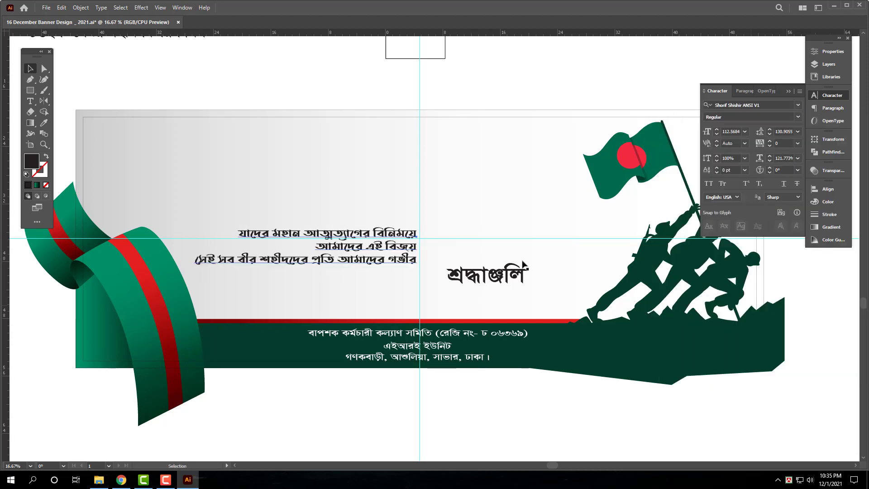
# Step: Increase the tribute text's leading to 164.9055 and stretch the block upward to make its letters taller
pyautogui.hotkey('alt', 'Down')
pyautogui.hotkey('alt', 'Down')
pyautogui.hotkey('alt', 'Down')
pyautogui.hotkey('alt', 'Down')
pyautogui.hotkey('alt', 'Down')
pyautogui.hotkey('alt', 'Down')
pyautogui.hotkey('alt', 'Down')
pyautogui.hotkey('alt', 'Down')
pyautogui.hotkey('alt', 'Down')
pyautogui.hotkey('alt', 'Down')
pyautogui.hotkey('alt', 'Down')
pyautogui.hotkey('alt', 'Down')
pyautogui.hotkey('alt', 'Down')
pyautogui.hotkey('alt', 'Down')
pyautogui.hotkey('alt', 'Down')
pyautogui.hotkey('alt', 'Down')
pyautogui.hotkey('alt', 'Down')
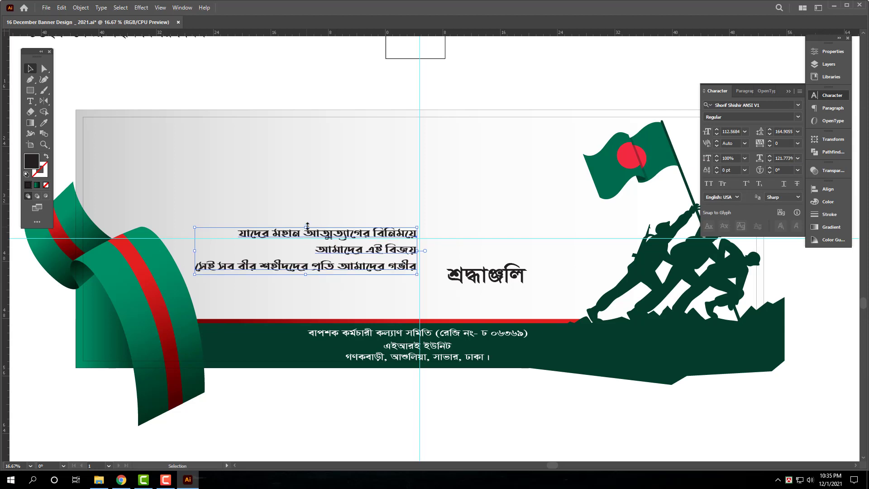
pyautogui.moveTo(308, 226); pyautogui.dragTo(307, 216)
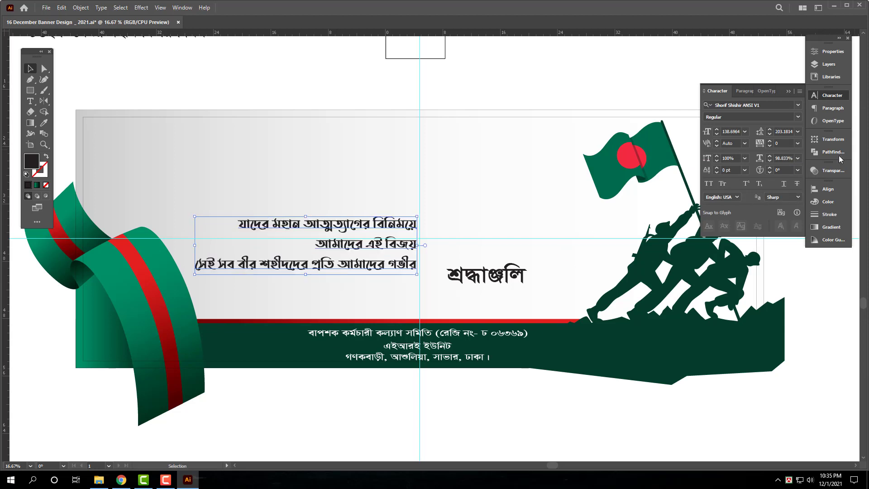
# Step: Colour the tribute text with the dark green sampled from the footer ground
pyautogui.click(828, 201)
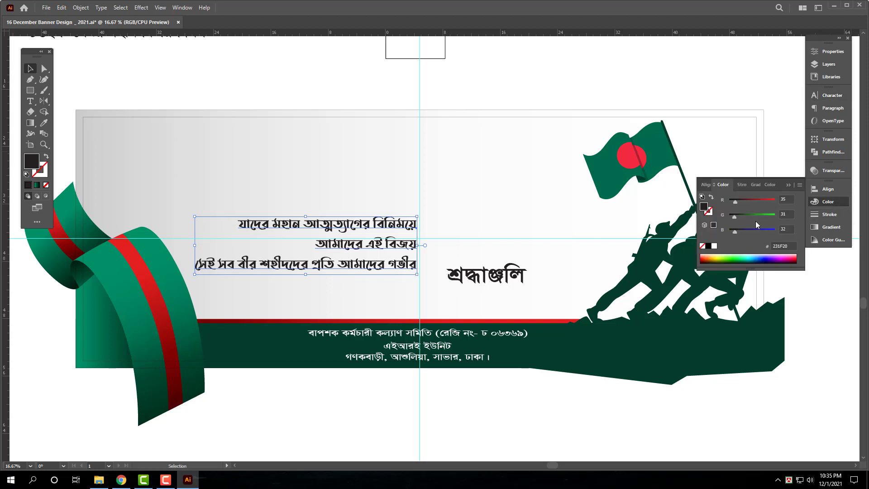
pyautogui.click(714, 246)
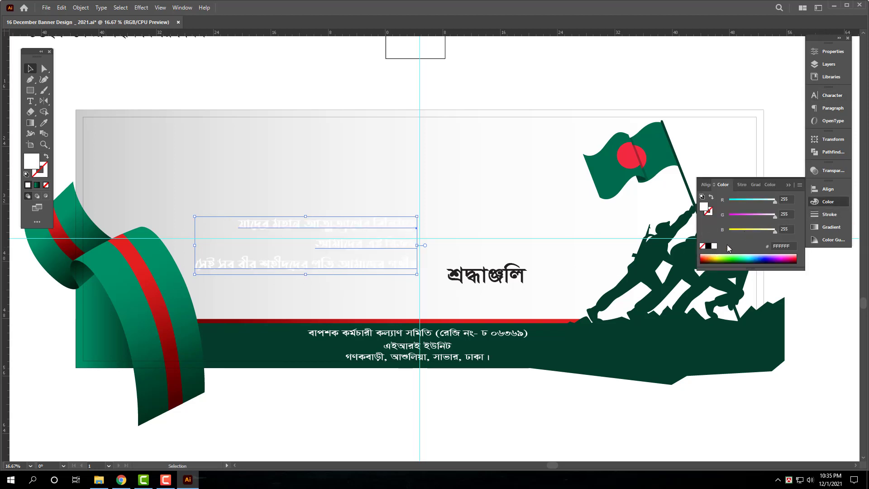
pyautogui.click(44, 123)
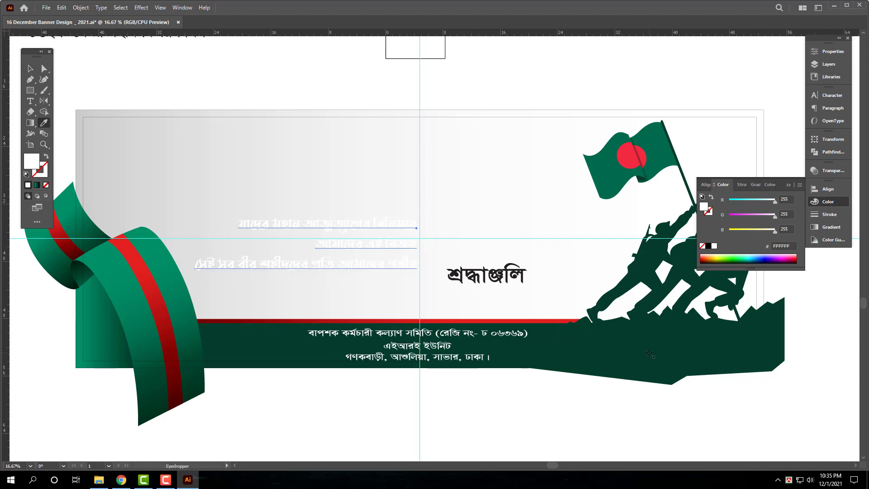
pyautogui.click(649, 353)
# Step: Recolour only the middle line আমাদের এই বিজয় with the red sampled from the flag's circle
pyautogui.click(31, 101)
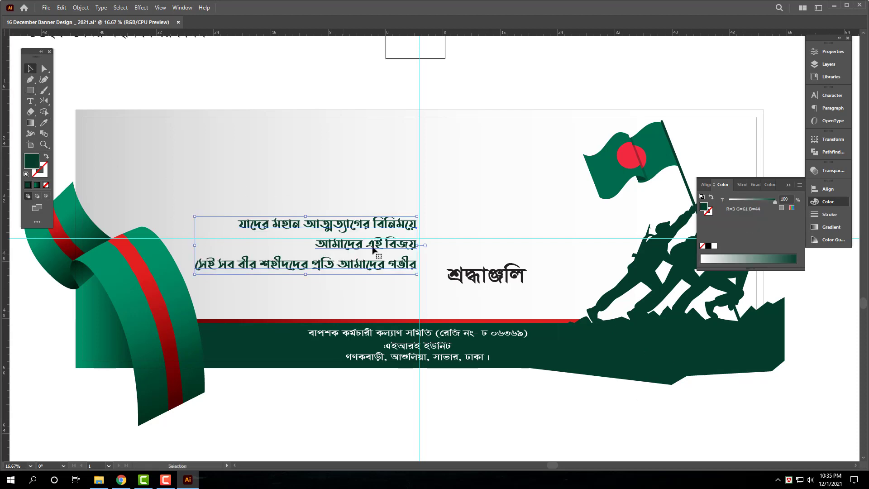
pyautogui.tripleClick(381, 252)
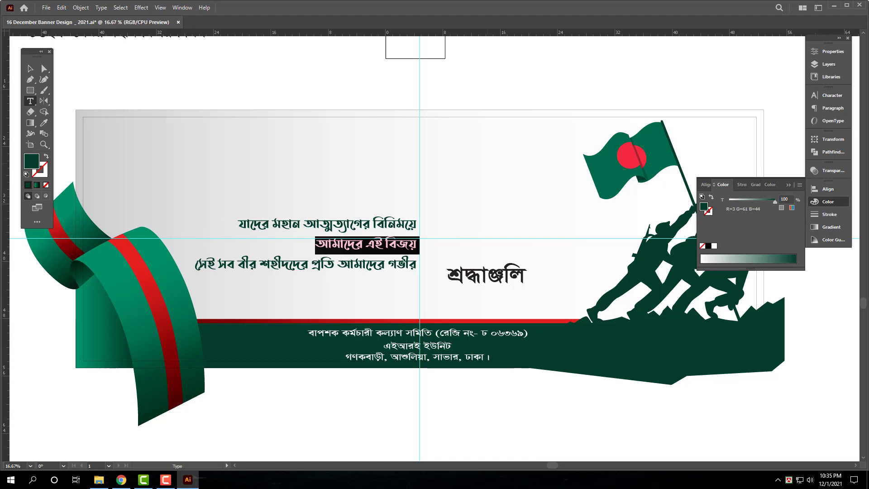
pyautogui.click(44, 123)
pyautogui.click(627, 158)
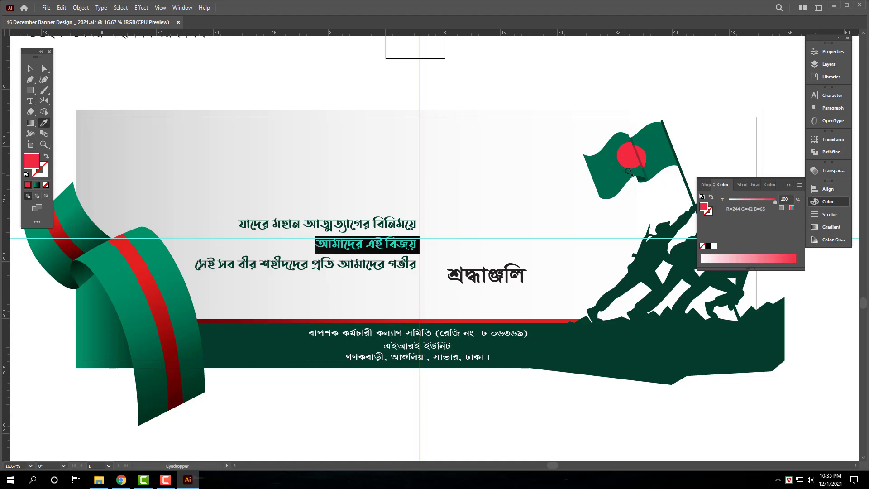
pyautogui.click(30, 69)
pyautogui.click(547, 285)
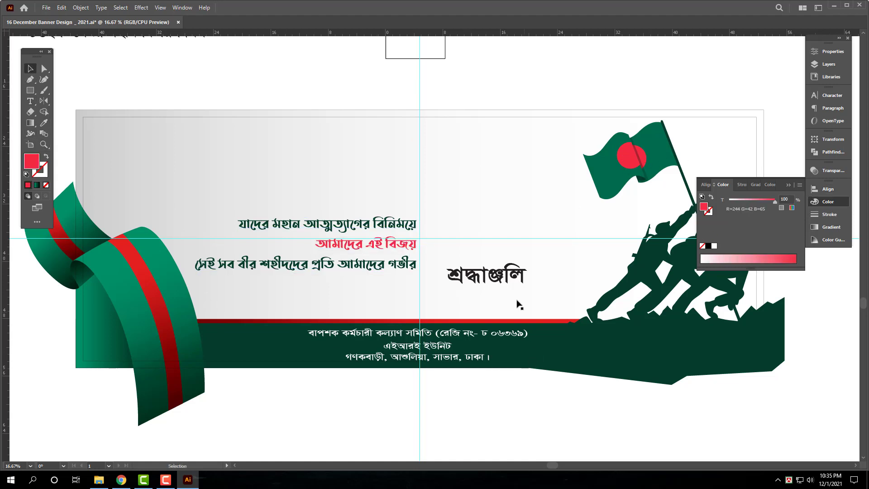
# Step: Move শ্রদ্ধাঞ্জলি up level with the tribute text and set its font to Lima Bosonto Bijoy 2003
pyautogui.click(502, 281)
pyautogui.moveTo(502, 280); pyautogui.dragTo(507, 251)
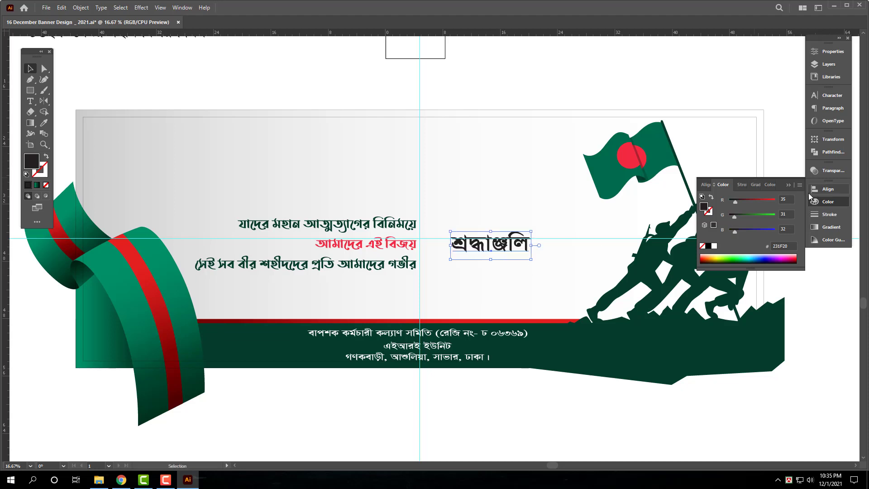
pyautogui.hotkey('ctrl', 't')
pyautogui.click(762, 105)
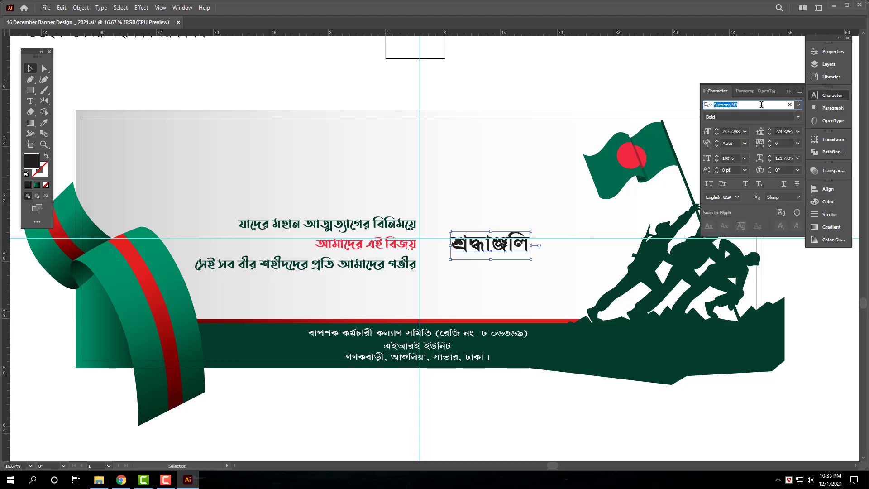
pyautogui.write('li m')
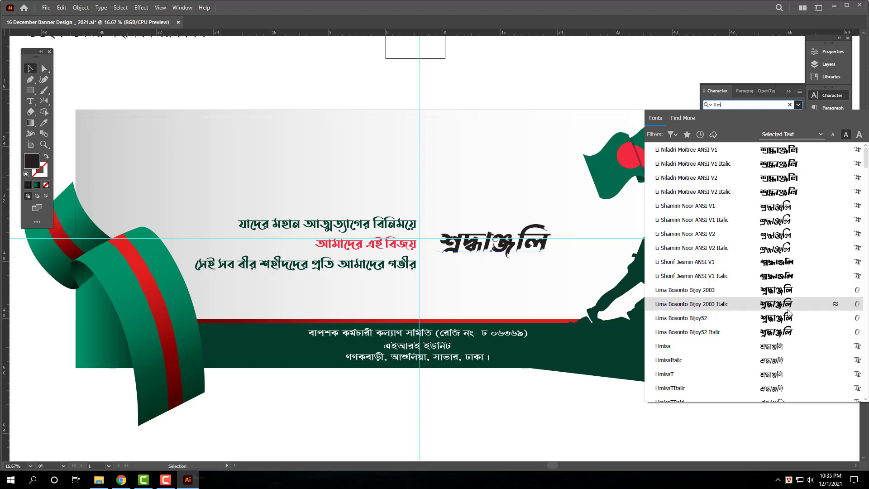
pyautogui.click(778, 290)
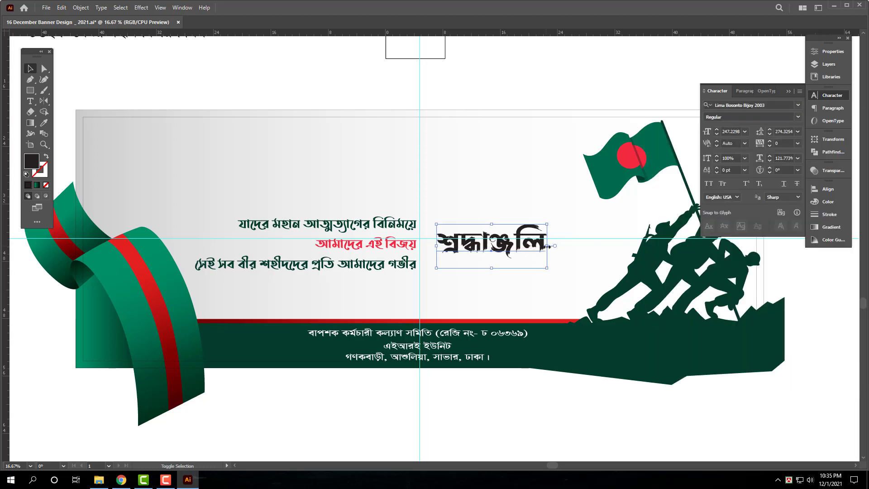
# Step: Enlarge শ্রদ্ধাঞ্জলি to about 325 pt and colour it with the red of the flag's circle
pyautogui.moveTo(583, 247); pyautogui.dragTo(583, 246)
pyautogui.click(44, 123)
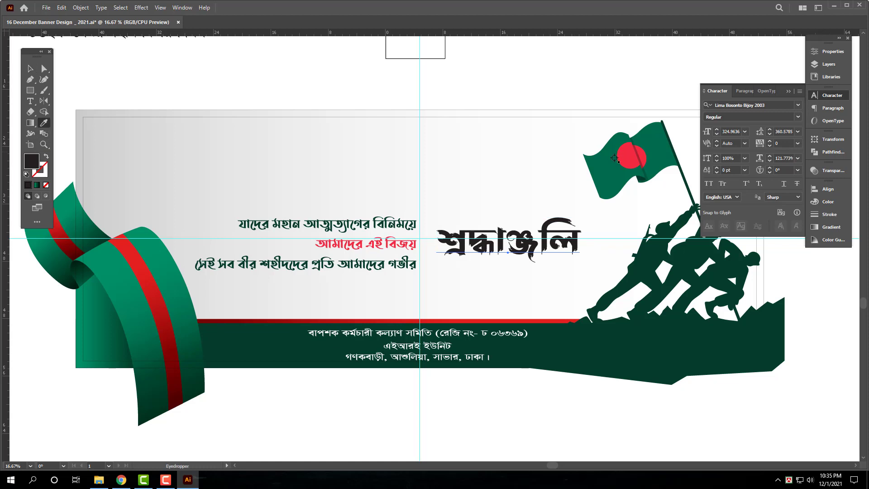
pyautogui.click(631, 159)
pyautogui.click(30, 69)
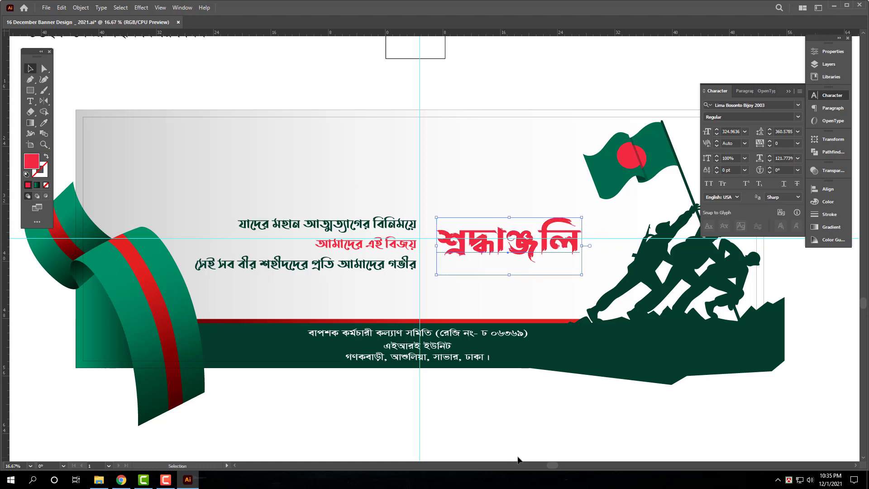
pyautogui.click(514, 413)
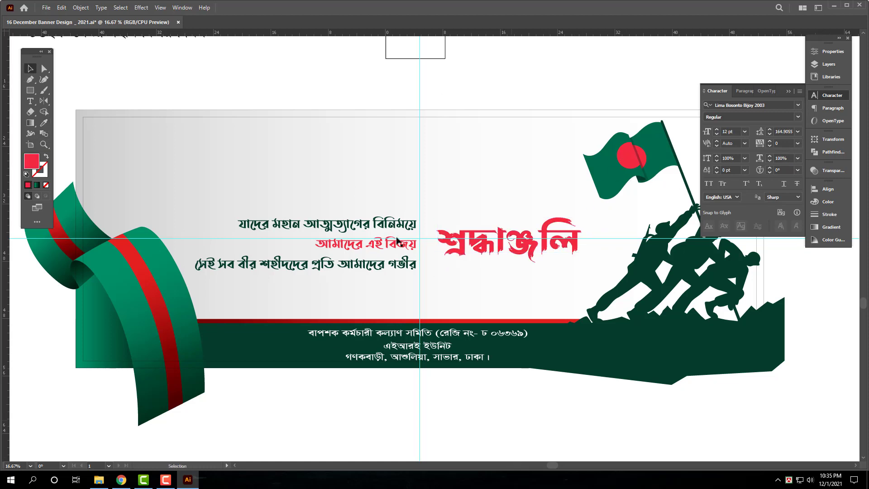
# Step: Draw a thin vertical red bar as tall as the tribute text between it and শ্রদ্ধাঞ্জলি
pyautogui.click(30, 90)
pyautogui.moveTo(423, 216); pyautogui.dragTo(425, 273)
pyautogui.press('v')
# Step: Align the tribute text, the red bar and শ্রদ্ধাঞ্জলি on their vertical centres
pyautogui.keyDown('shift'); pyautogui.click(404, 254); pyautogui.keyUp('shift')
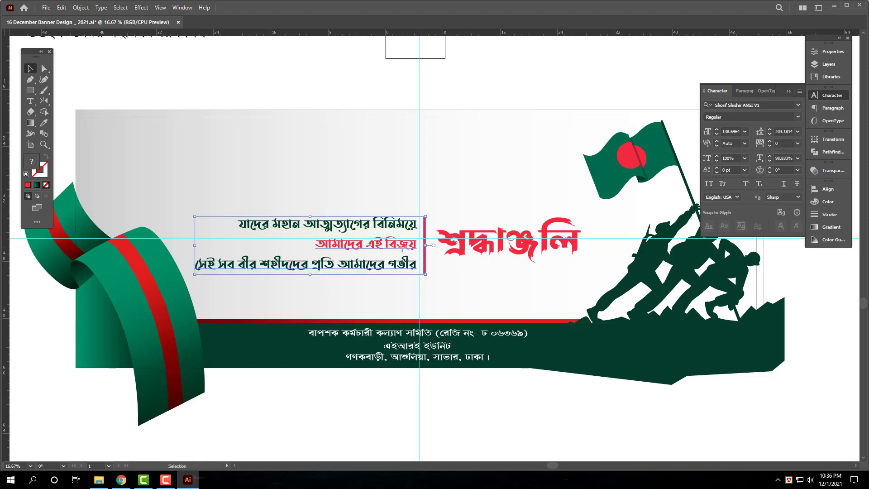
pyautogui.click(828, 188)
pyautogui.click(491, 238)
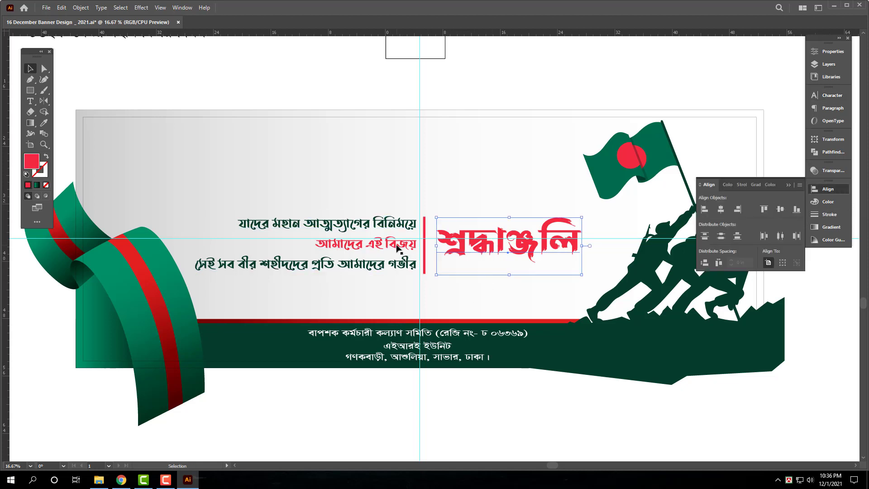
pyautogui.keyDown('shift'); pyautogui.click(423, 230); pyautogui.keyUp('shift')
pyautogui.keyDown('shift'); pyautogui.click(403, 221); pyautogui.keyUp('shift')
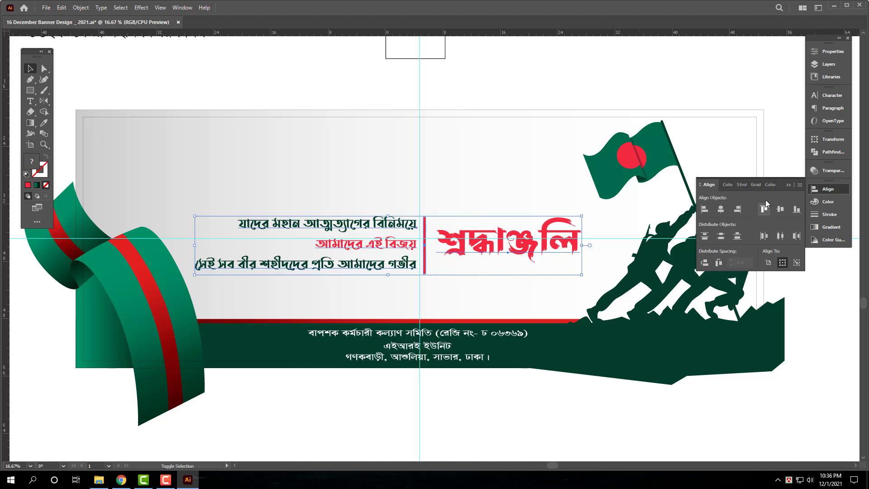
pyautogui.click(780, 209)
# Step: Move the aligned tribute text, bar and শ্রদ্ধাঞ্জলি together down and right, between the ribbon and the soldiers
pyautogui.moveTo(551, 248); pyautogui.dragTo(581, 256)
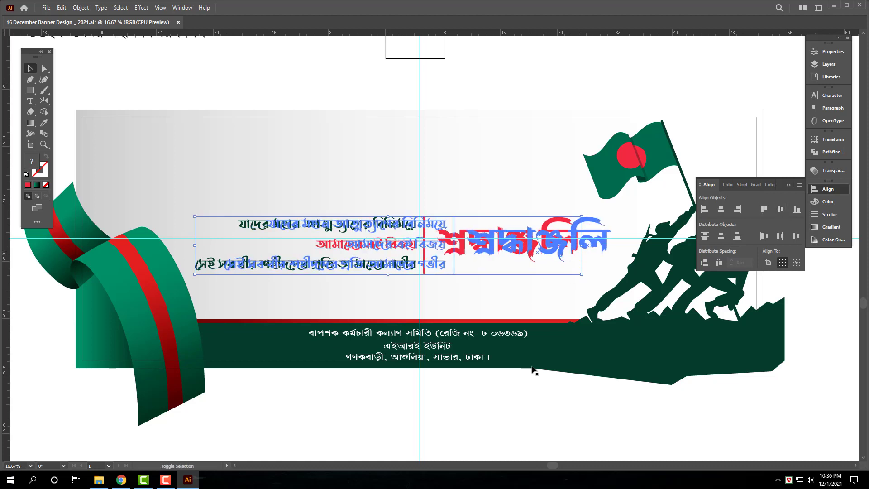
pyautogui.moveTo(518, 244); pyautogui.dragTo(526, 270)
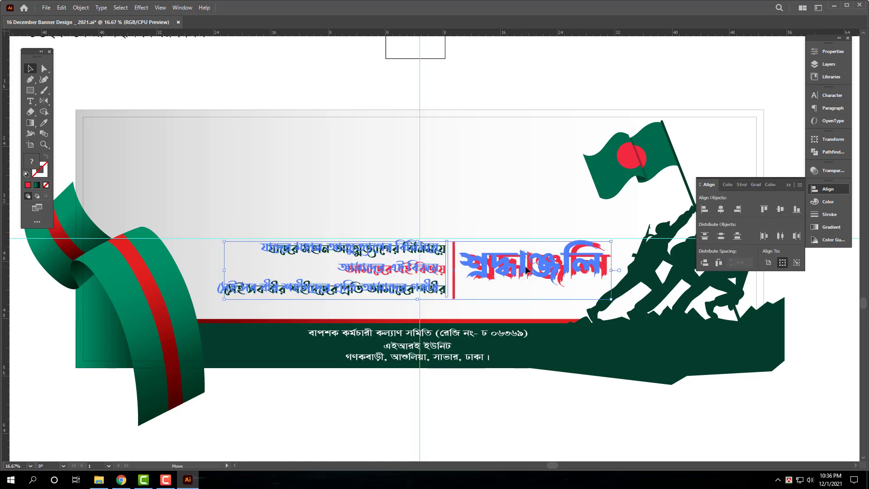
pyautogui.click(522, 430)
# Step: Break the heading above the banner into two lines before the word মহান
pyautogui.hotkey('ctrl', '-')
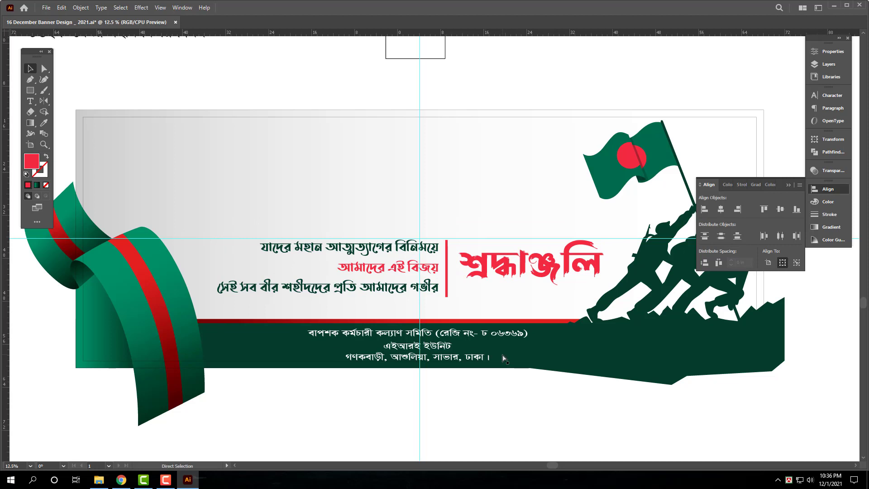
pyautogui.scroll(3, 441, 204)
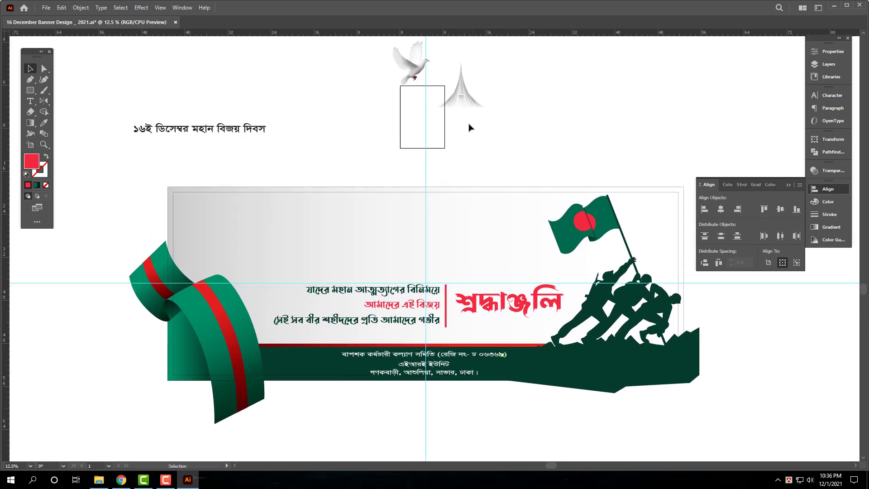
pyautogui.click(212, 145)
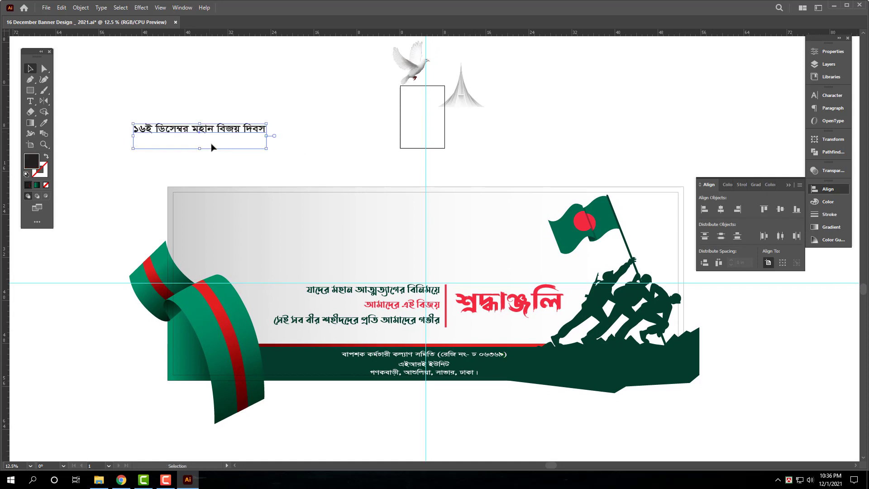
pyautogui.doubleClick(229, 133)
pyautogui.hotkey('ctrl', 'a')
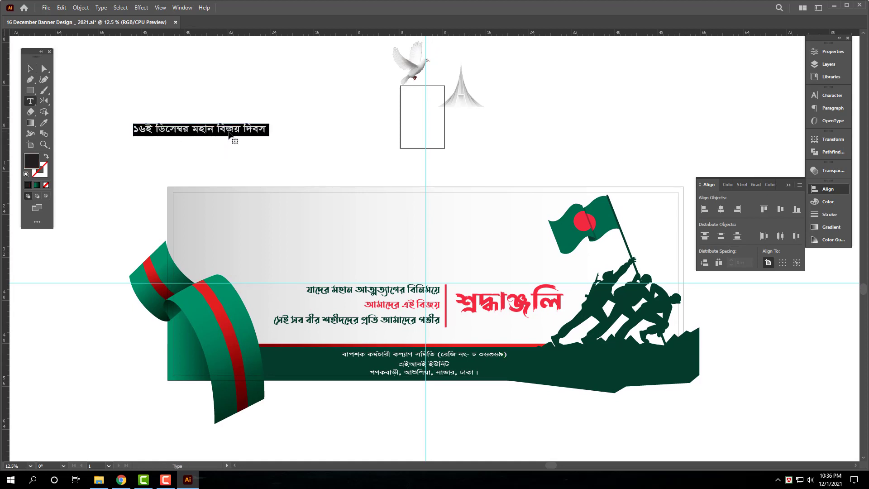
pyautogui.press('Right')
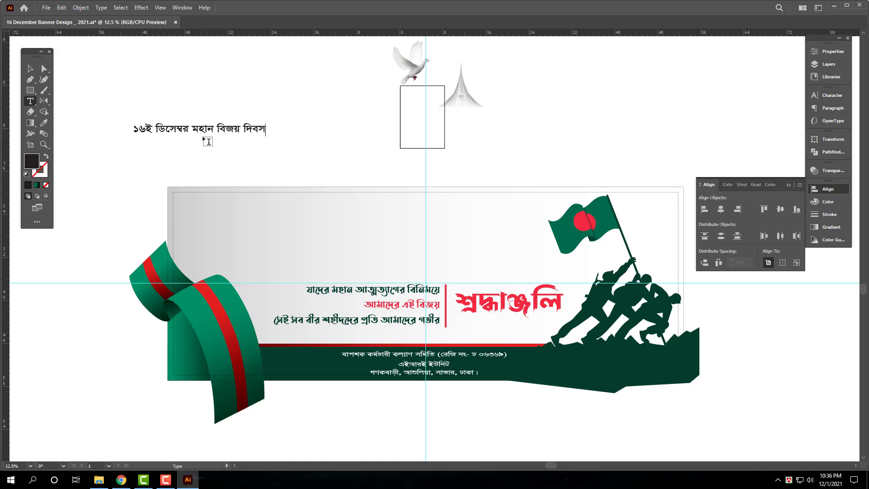
pyautogui.click(194, 129)
pyautogui.press('Return')
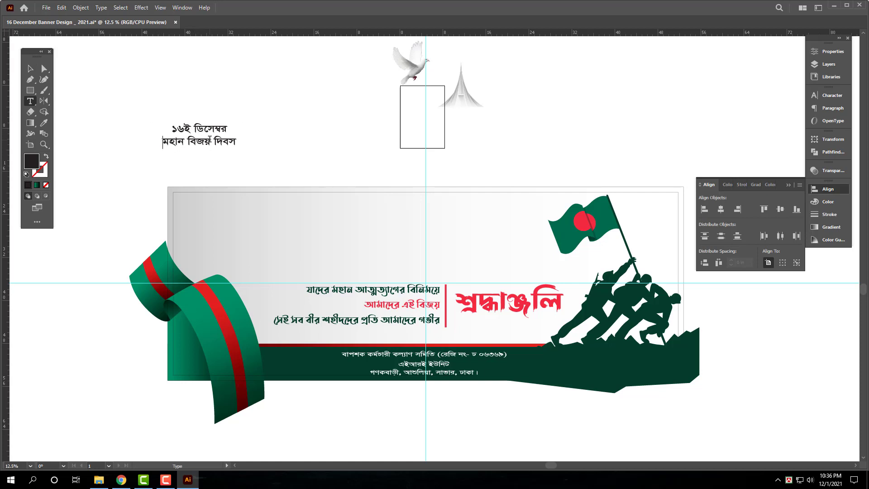
# Step: Take the line মহান বিজয় দিবস out of the heading and paste it as a separate text above the banner
pyautogui.hotkey('shift', 'End')
pyautogui.hotkey('ctrl', 'c')
pyautogui.press('BackSpace')
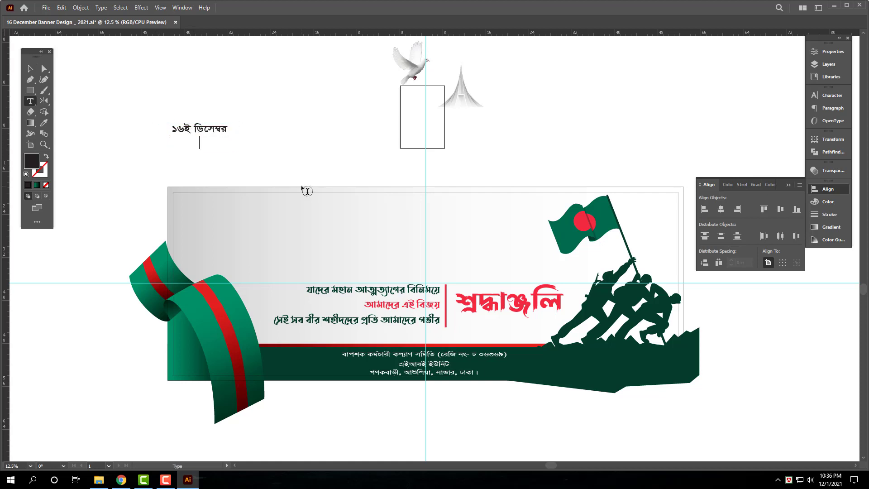
pyautogui.press('Escape')
pyautogui.click(257, 162)
pyautogui.hotkey('ctrl', 'v')
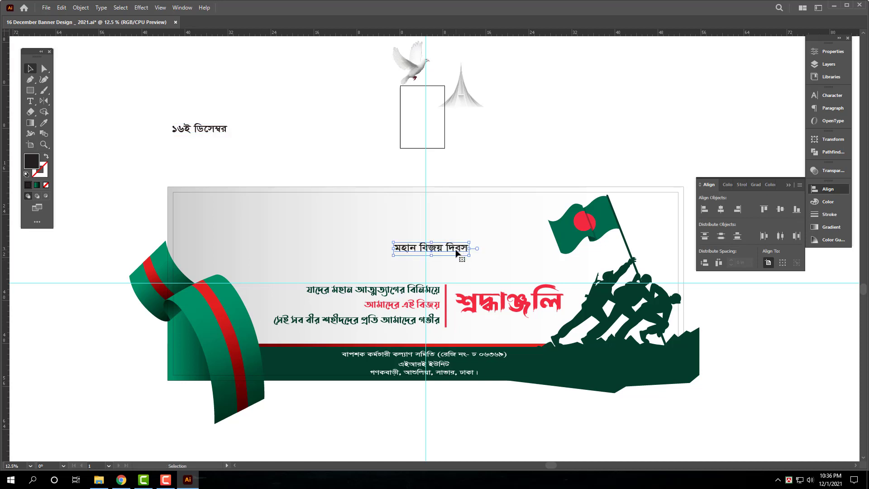
pyautogui.moveTo(456, 251); pyautogui.dragTo(380, 146)
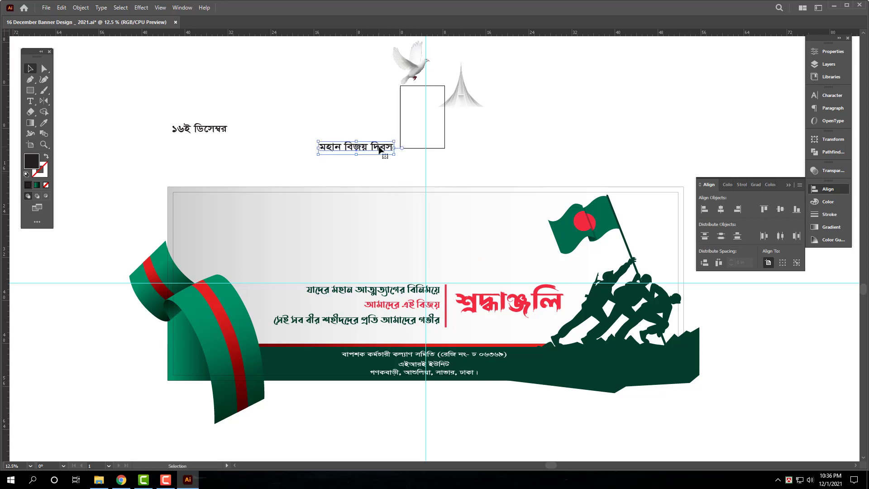
# Step: Copy the wording মহান বিজয় দিবস from the pasted text object and clear that object's content
pyautogui.doubleClick(380, 147)
pyautogui.hotkey('ctrl', 'a')
pyautogui.hotkey('ctrl', 'c')
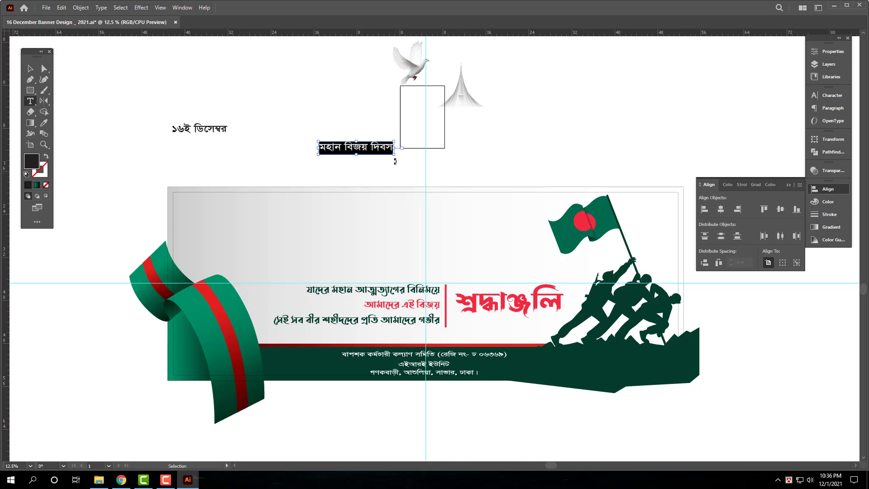
pyautogui.press('BackSpace')
pyautogui.press('Escape')
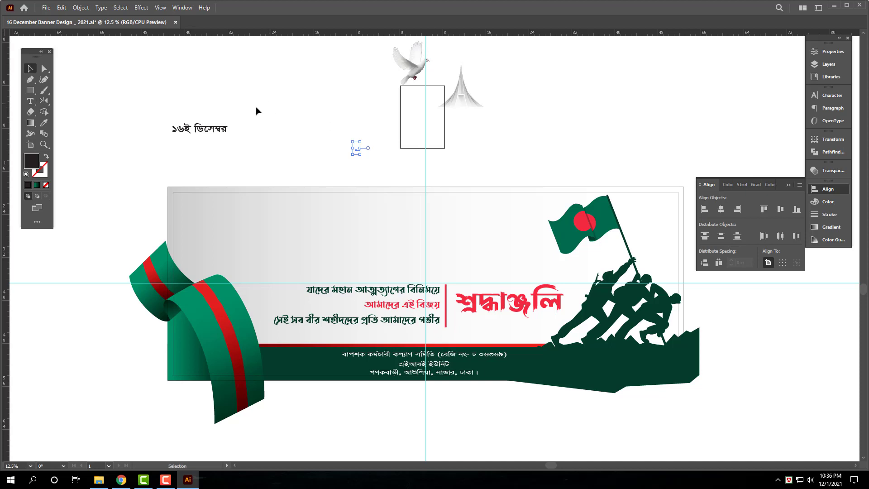
# Step: Place a duplicate of the date text on the banner, replace its wording with মহান বিজয় দিবস and enlarge it
pyautogui.click(222, 134)
pyautogui.moveTo(215, 132); pyautogui.dragTo(242, 246)
pyautogui.press('t')
pyautogui.click(239, 249)
pyautogui.hotkey('ctrl', 'a')
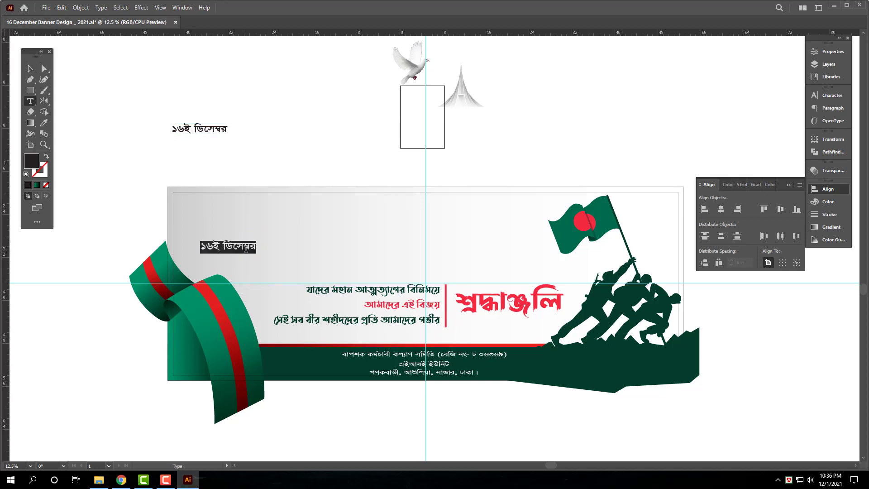
pyautogui.hotkey('ctrl', 'v')
pyautogui.press('Escape')
pyautogui.moveTo(247, 245); pyautogui.dragTo(365, 236)
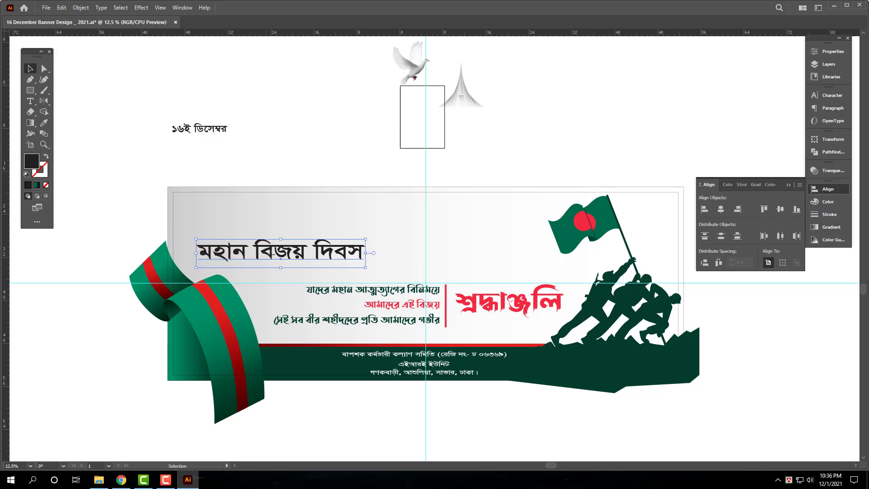
# Step: Set the মহান বিজয় দিবস title in Shorif Shishir ANSI V1 and position it in the upper middle of the banner
pyautogui.moveTo(306, 255); pyautogui.dragTo(351, 249)
pyautogui.press('a')
pyautogui.click(832, 95)
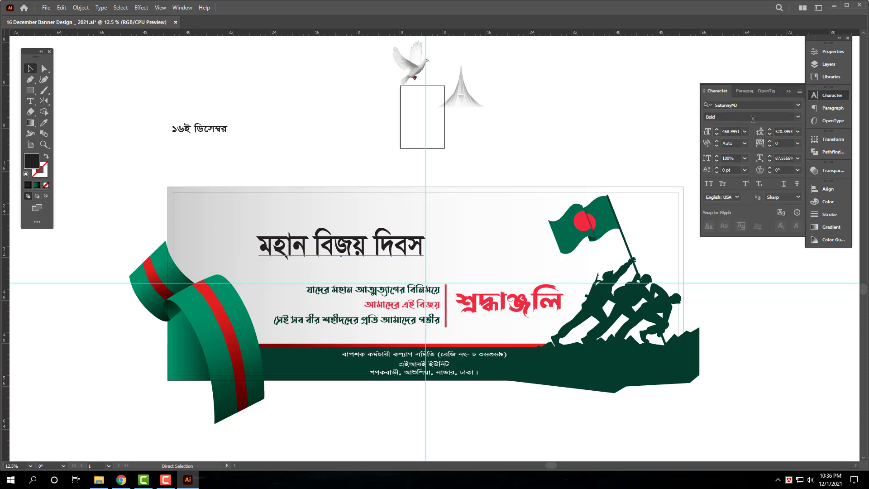
pyautogui.click(752, 105)
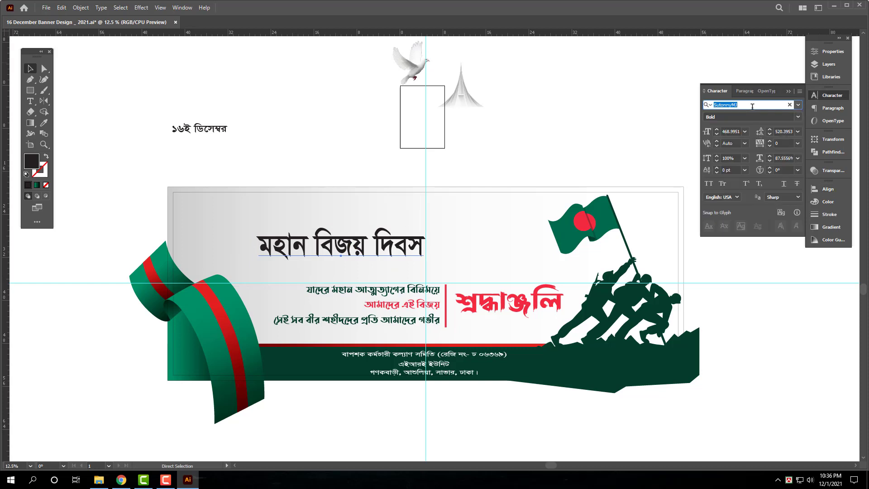
pyautogui.write('sho')
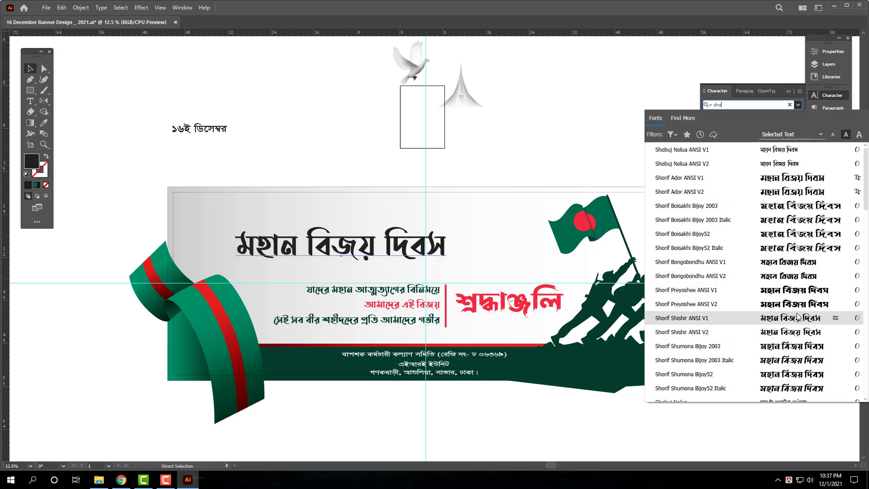
pyautogui.click(798, 320)
pyautogui.moveTo(418, 246); pyautogui.dragTo(469, 234)
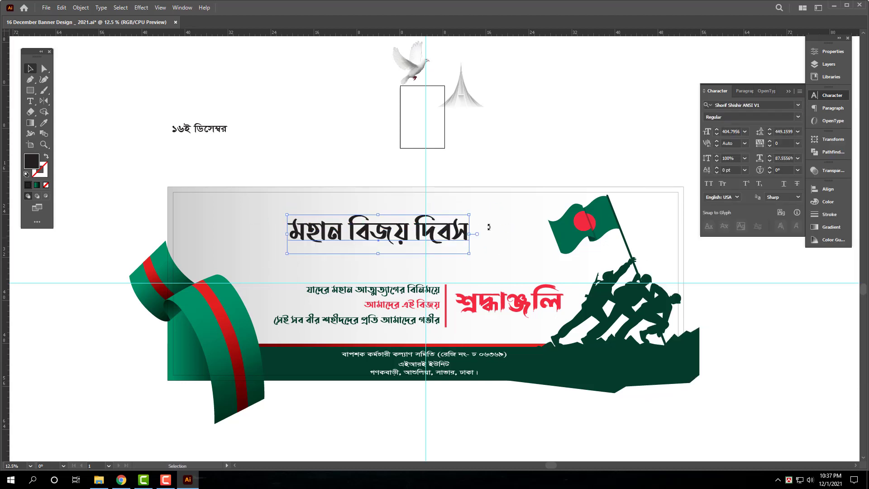
# Step: Recolour the মহান বিজয় দিবস title with the red sampled from the flag's circle
pyautogui.click(826, 201)
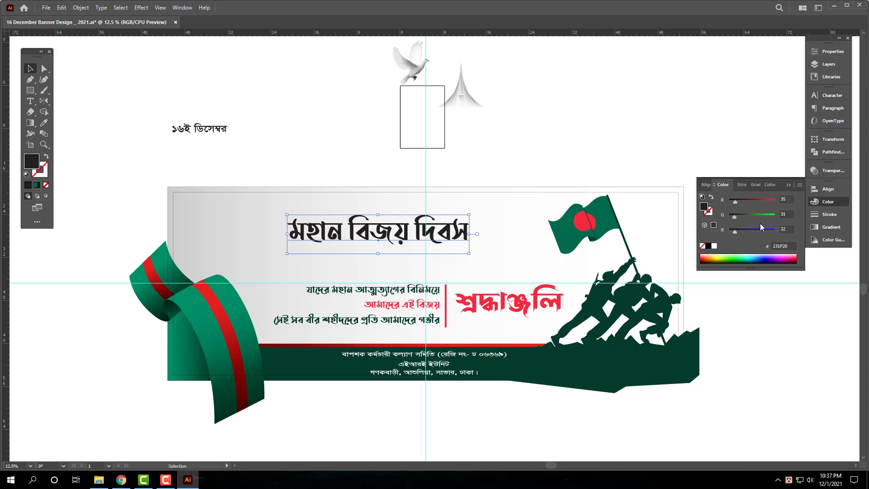
pyautogui.click(44, 123)
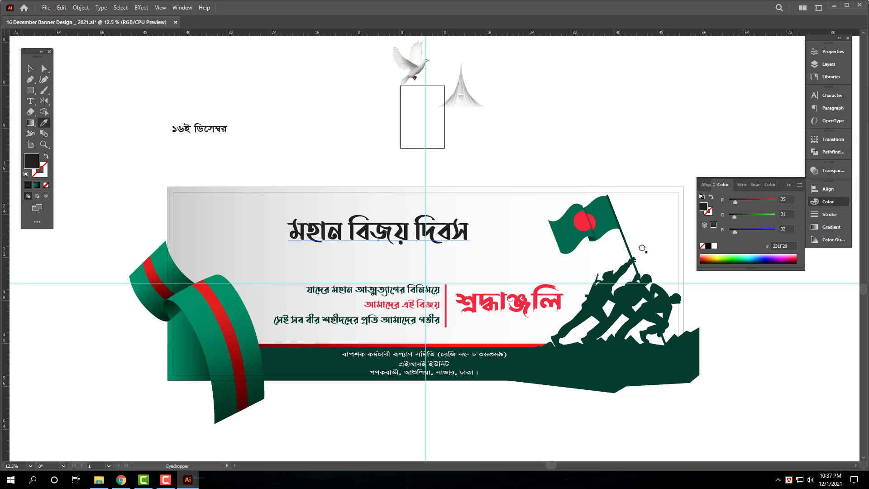
pyautogui.click(590, 221)
pyautogui.click(30, 68)
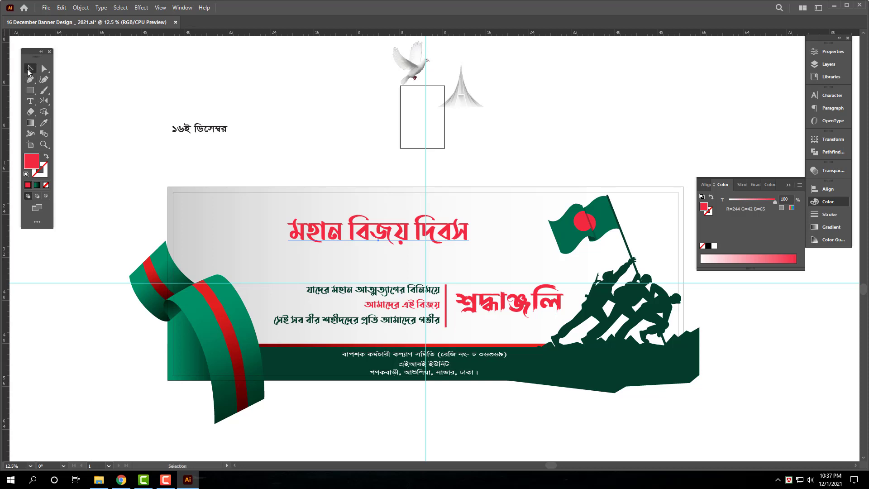
# Step: Break the date text above the banner into two lines, ১৬ই and ডিসেম্বর, and scale it up
pyautogui.doubleClick(195, 133)
pyautogui.press('Return')
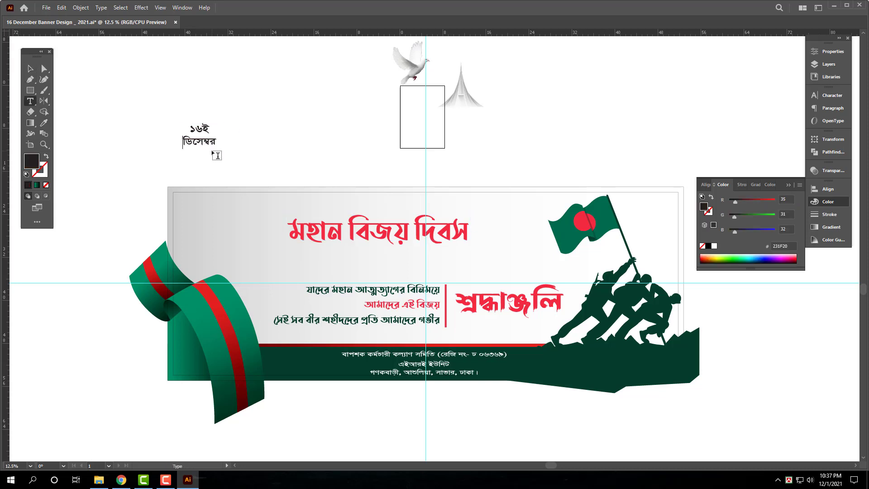
pyautogui.press('Escape')
pyautogui.moveTo(217, 148); pyautogui.dragTo(276, 176)
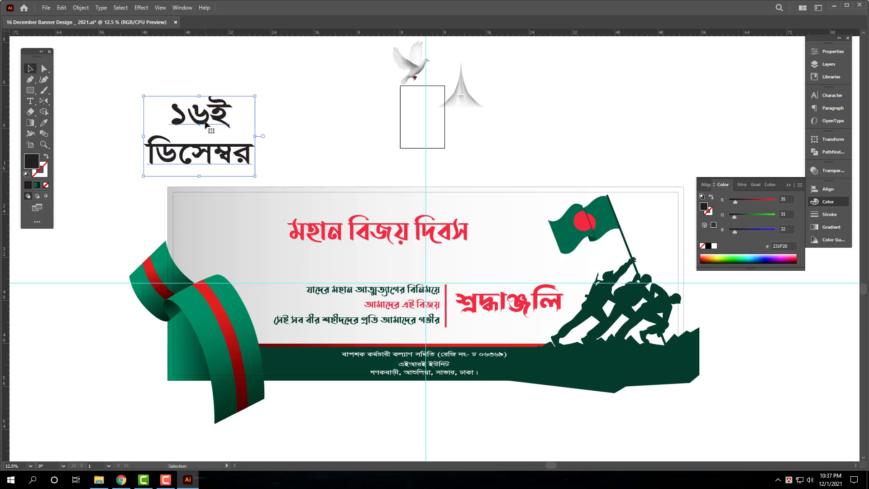
# Step: Remove ১৬ from the two-line date and make a duplicate text object that contains only ১৬
pyautogui.doubleClick(205, 122)
pyautogui.moveTo(208, 118); pyautogui.dragTo(141, 113)
pyautogui.press('BackSpace')
pyautogui.press('Escape')
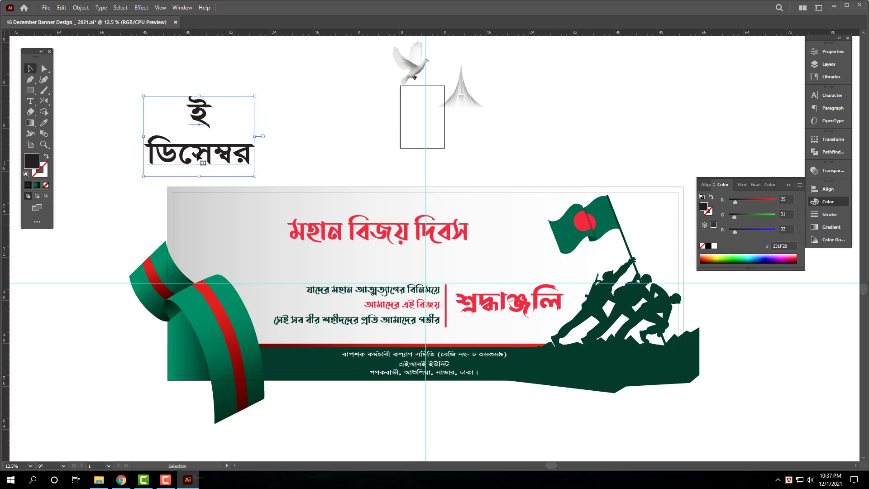
pyautogui.moveTo(199, 159); pyautogui.dragTo(169, 140)
pyautogui.doubleClick(183, 107)
pyautogui.hotkey('ctrl', 'a')
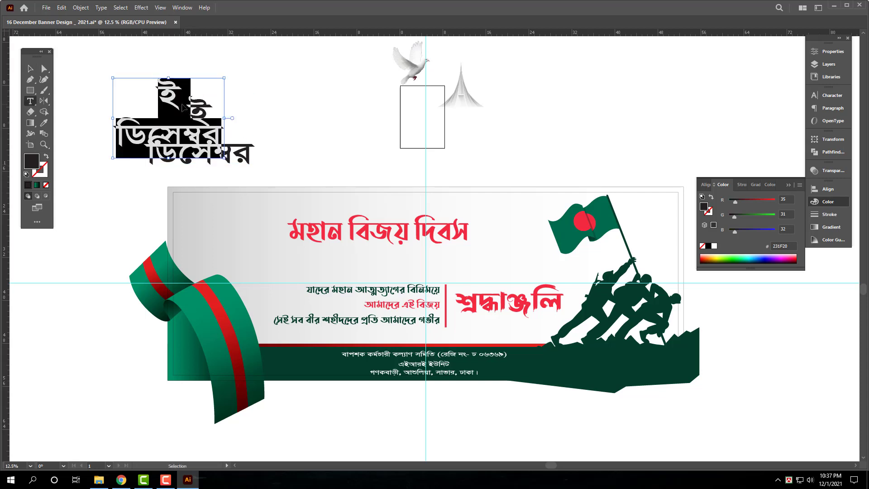
pyautogui.write('১৬')
pyautogui.press('Escape')
# Step: Set the numeral ১৬ in Lima Bosonto Bijoy52 Italic, stretch it taller and place it just before ই
pyautogui.hotkey('ctrl', 't')
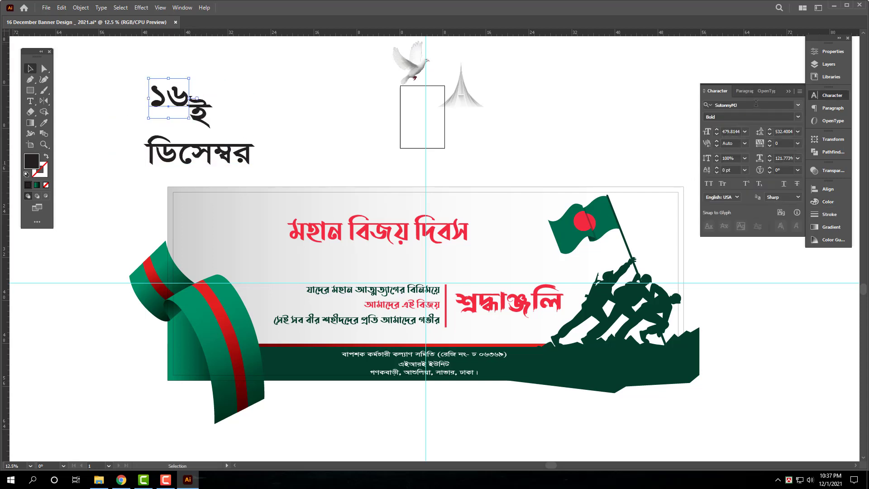
pyautogui.click(755, 105)
pyautogui.write('li m')
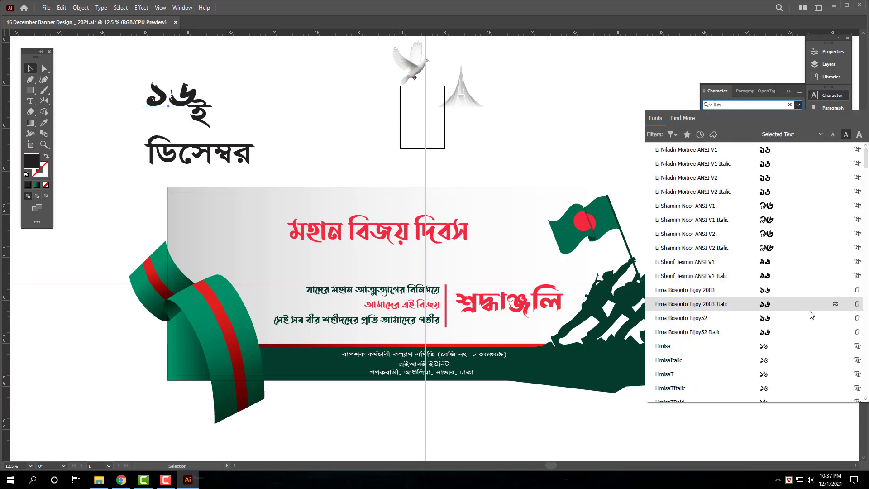
pyautogui.click(786, 333)
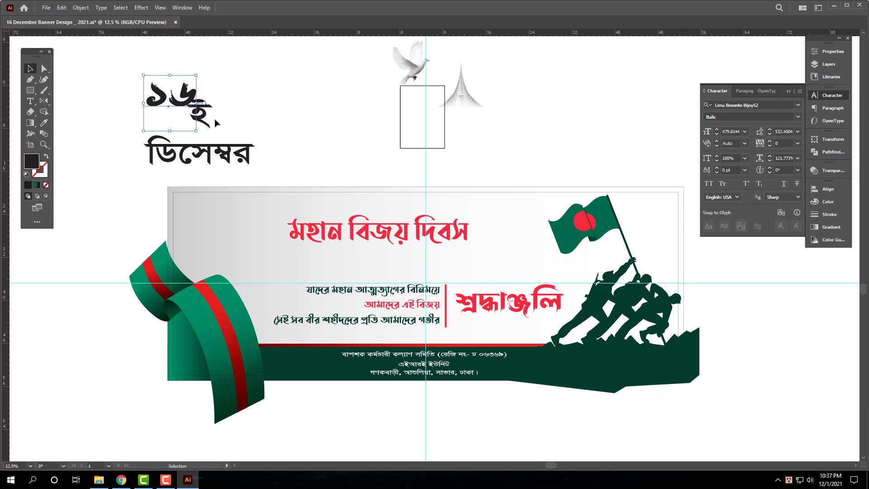
pyautogui.moveTo(198, 132); pyautogui.dragTo(190, 169)
pyautogui.moveTo(179, 115); pyautogui.dragTo(127, 120)
# Step: Recolour the numeral and the rest of the date with the flag's green, then adjust their size slightly
pyautogui.keyDown('shift'); pyautogui.click(252, 145); pyautogui.keyUp('shift')
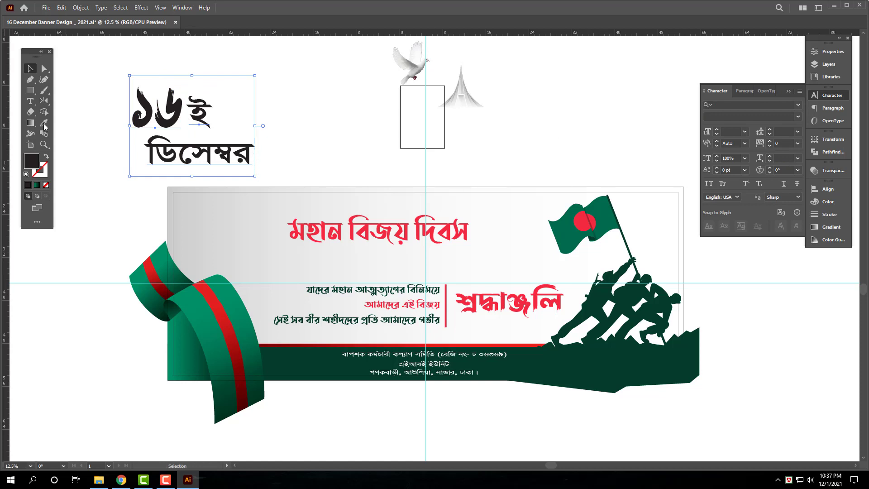
pyautogui.click(44, 122)
pyautogui.click(605, 212)
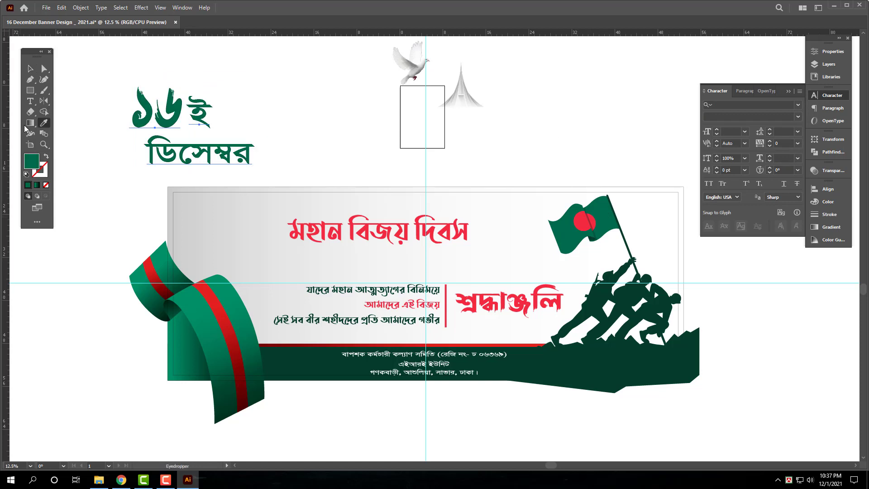
pyautogui.click(31, 68)
pyautogui.moveTo(256, 77); pyautogui.dragTo(267, 86)
pyautogui.click(368, 127)
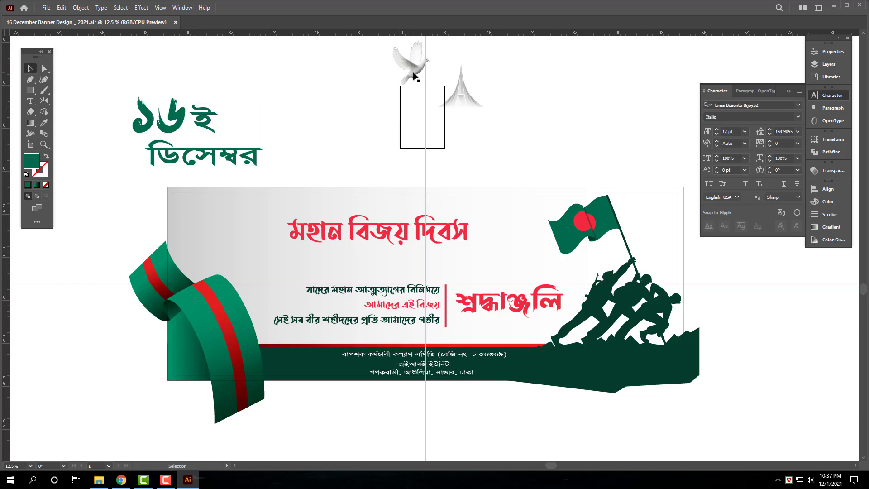
# Step: Move the dove image next to the ই of the date lettering
pyautogui.click(413, 75)
pyautogui.moveTo(370, 104); pyautogui.dragTo(240, 131)
pyautogui.moveTo(256, 97); pyautogui.dragTo(116, 175)
pyautogui.click(310, 111)
pyautogui.click(365, 116)
# Step: Separate ডিসেম্বর from ই into its own text object and fit it narrower beneath ১৬ই
pyautogui.click(172, 158)
pyautogui.moveTo(173, 160); pyautogui.dragTo(241, 158)
pyautogui.tripleClick(235, 161)
pyautogui.hotkey('ctrl', 'c')
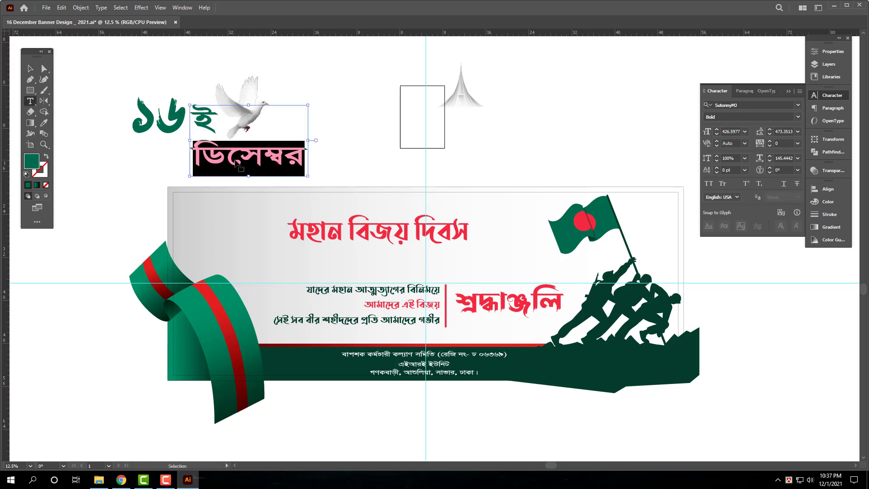
pyautogui.press('BackSpace')
pyautogui.write('ই')
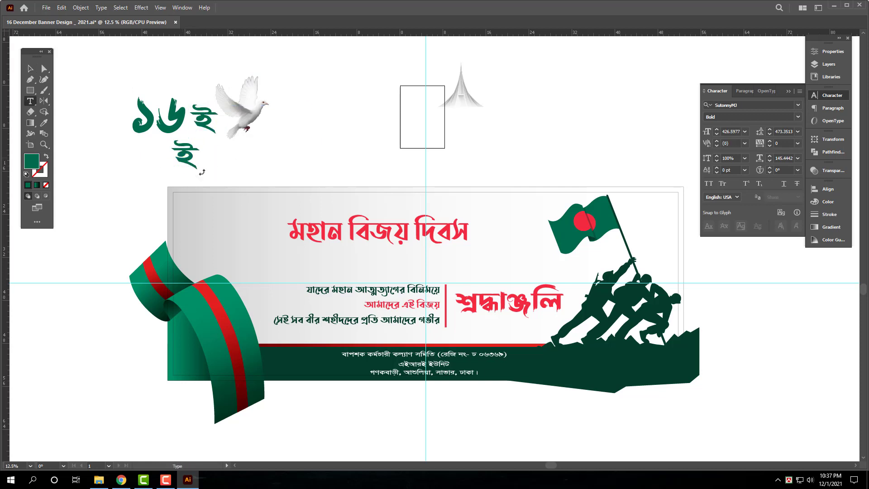
pyautogui.hotkey('ctrl', 'a')
pyautogui.hotkey('ctrl', 'v')
pyautogui.press('Escape')
pyautogui.moveTo(241, 160)
pyautogui.mouseDown()
pyautogui.moveTo(218, 159)
pyautogui.moveTo(258, 159)
pyautogui.moveTo(250, 157)
pyautogui.mouseUp()
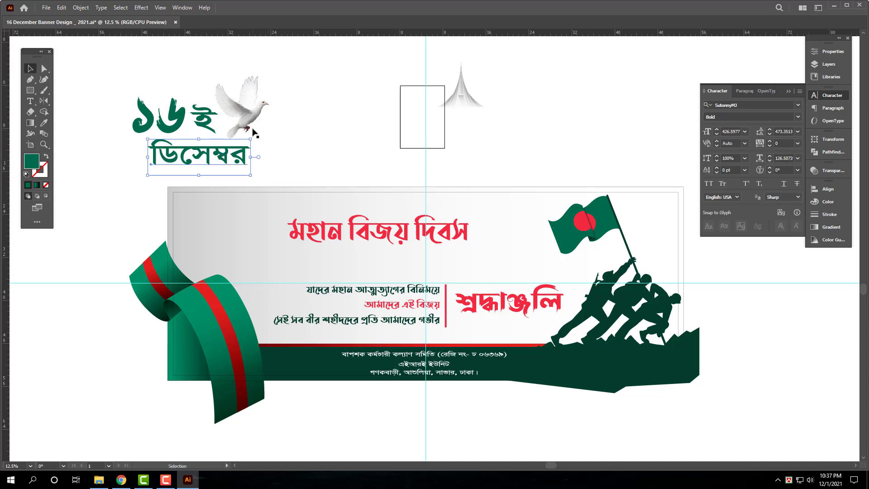
# Step: Stretch the numeral ১৬ slightly taller while keeping it beside ই
pyautogui.click(157, 116)
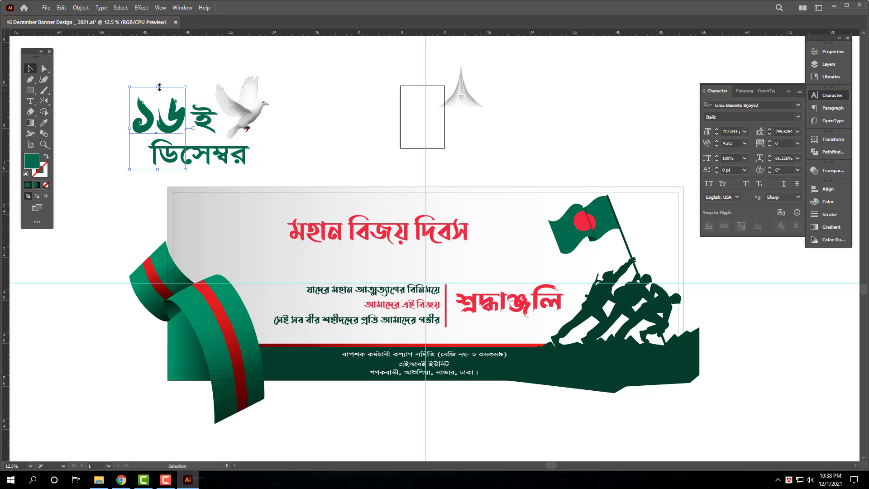
pyautogui.moveTo(158, 86); pyautogui.dragTo(159, 77)
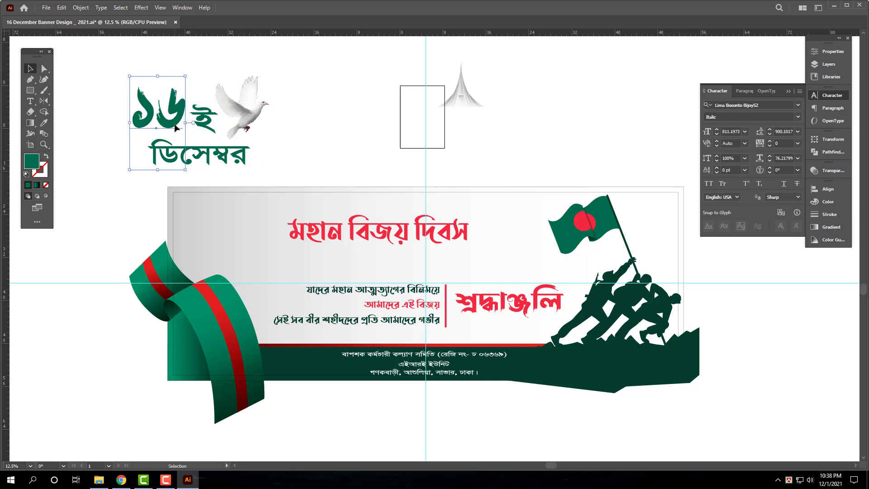
pyautogui.moveTo(174, 124); pyautogui.dragTo(175, 126)
# Step: Move the date lettering and dove together onto the banner's upper left area and fine-tune their position and height
pyautogui.moveTo(322, 85); pyautogui.dragTo(173, 159)
pyautogui.moveTo(269, 125); pyautogui.dragTo(278, 270)
pyautogui.scroll(1, 253, 240)
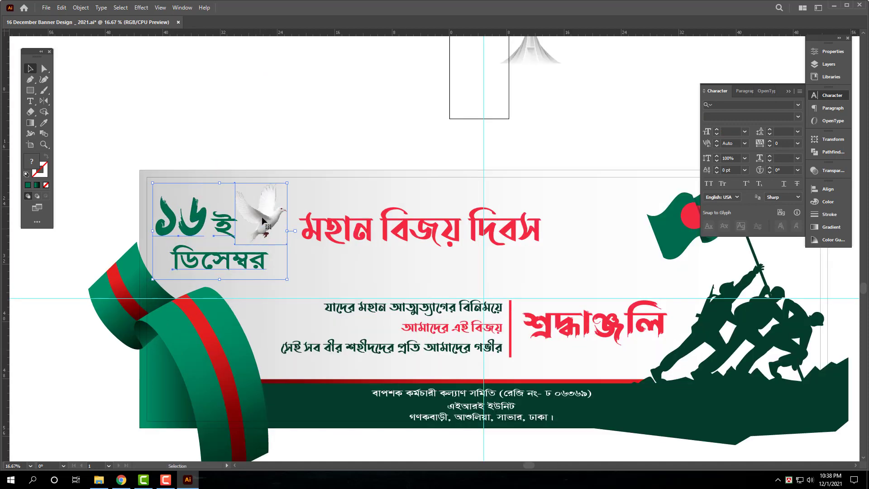
pyautogui.moveTo(262, 221); pyautogui.dragTo(262, 217)
pyautogui.moveTo(221, 276); pyautogui.dragTo(221, 289)
pyautogui.click(351, 149)
# Step: Draw a straight diagonal line with the Pen tool from above the title to beyond the banner's lower left corner
pyautogui.moveTo(397, 136); pyautogui.dragTo(362, 105)
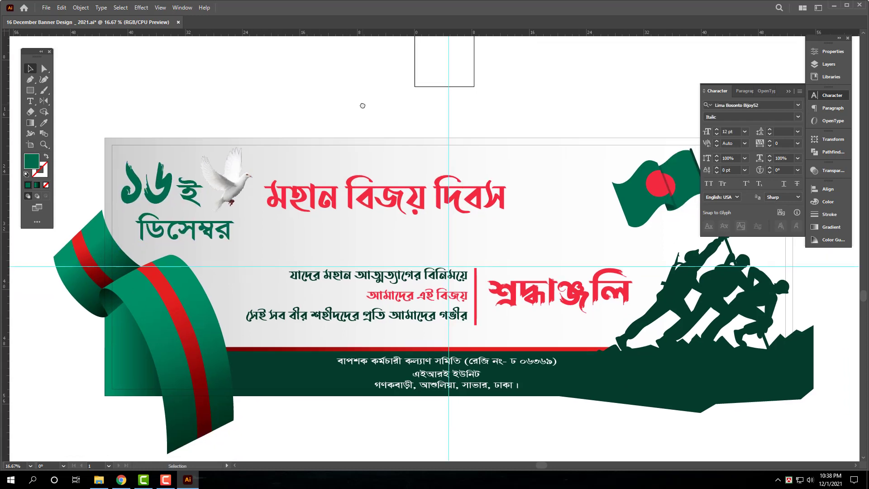
pyautogui.hotkey('ctrl', '-')
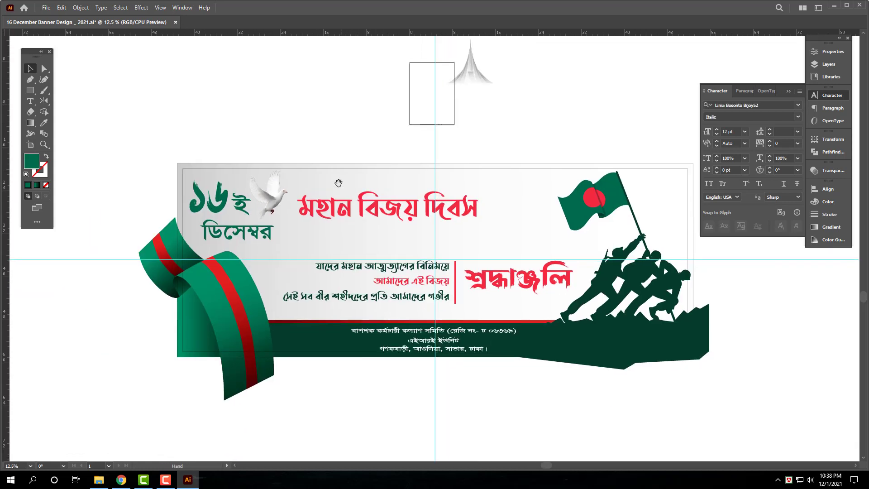
pyautogui.click(30, 80)
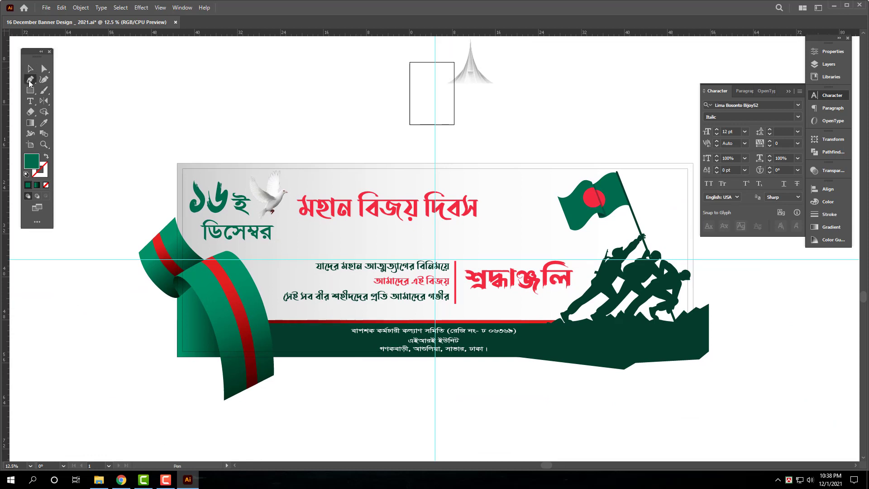
pyautogui.click(351, 154)
pyautogui.click(157, 381)
pyautogui.press('v')
pyautogui.click(344, 388)
# Step: Copy the grey gradient background rectangle and paste the copy in front at the same place
pyautogui.click(503, 200)
pyautogui.hotkey('ctrl', 'c')
pyautogui.hotkey('ctrl', 'f')
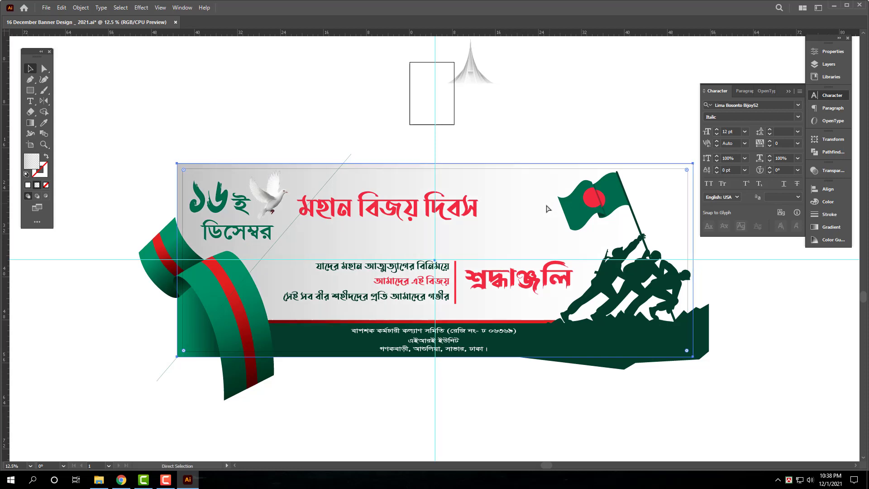
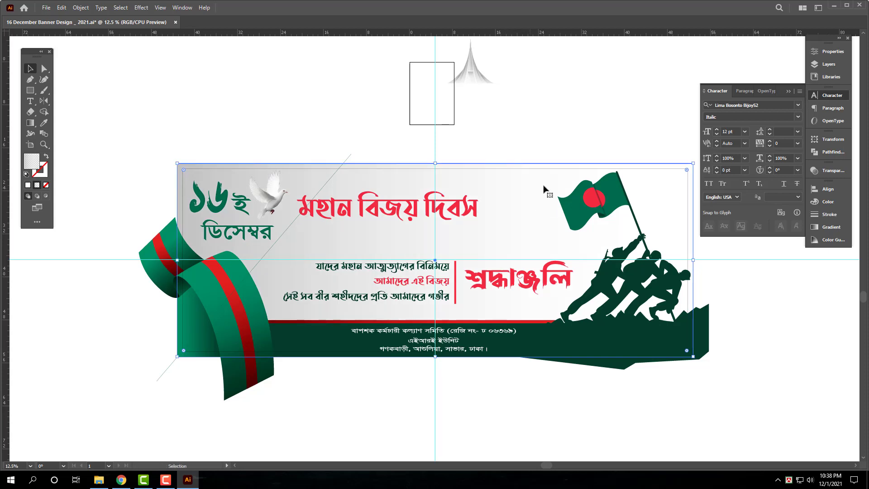
# Step: Divide the pasted background copy along the diagonal line with Pathfinder and ungroup the resulting pieces
pyautogui.keyDown('shift'); pyautogui.click(271, 253); pyautogui.keyUp('shift')
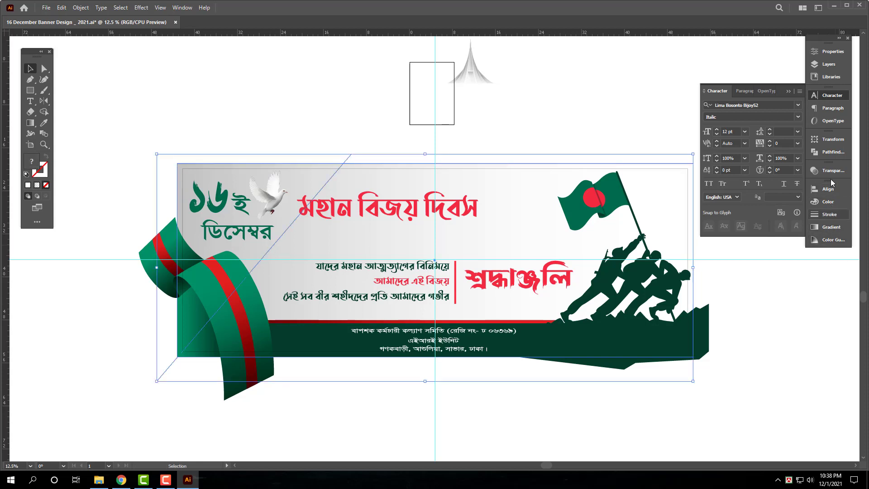
pyautogui.click(833, 151)
pyautogui.click(710, 183)
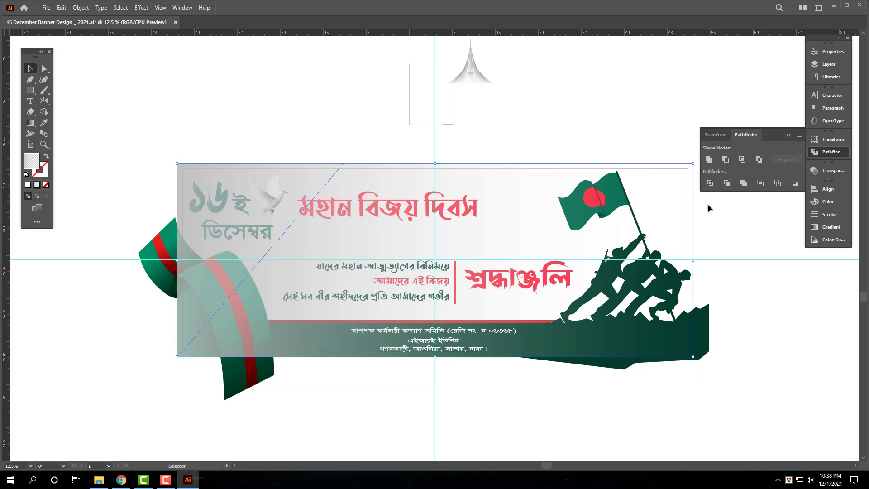
pyautogui.rightClick(342, 207)
pyautogui.click(398, 280)
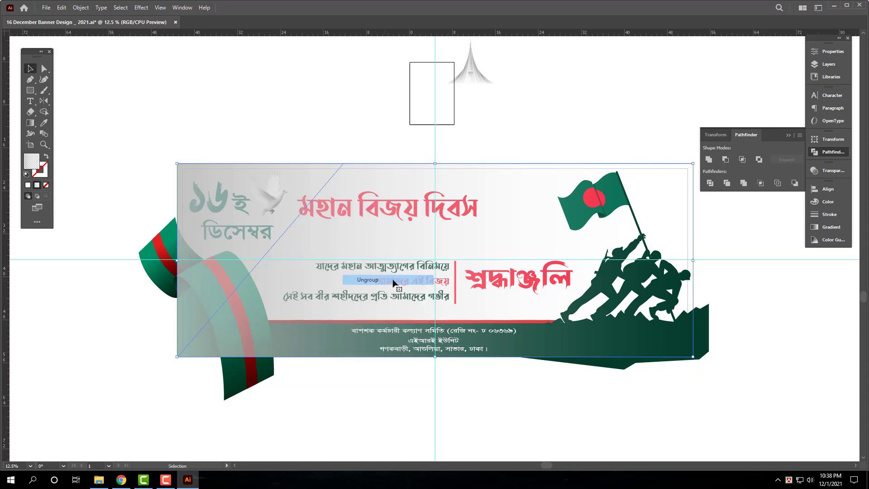
# Step: Delete the larger right-hand piece of the divided background copy and select the remaining triangular left piece
pyautogui.click(499, 129)
pyautogui.click(531, 206)
pyautogui.press('Delete')
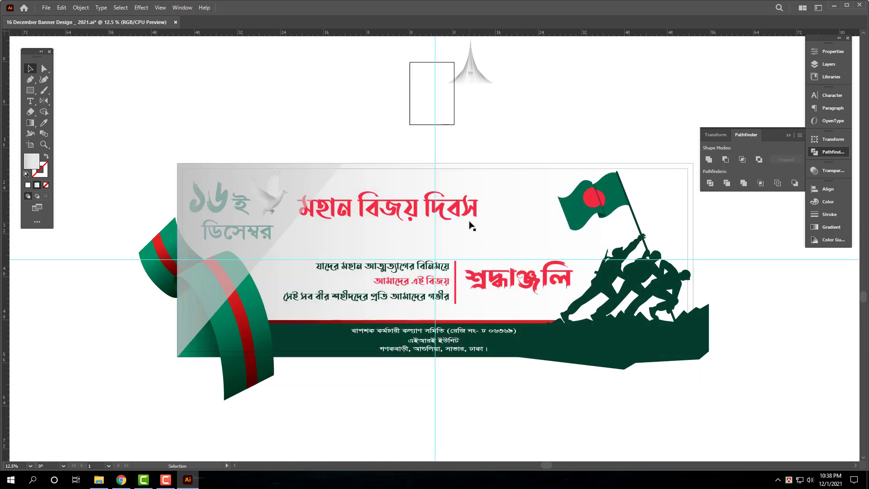
pyautogui.click(232, 270)
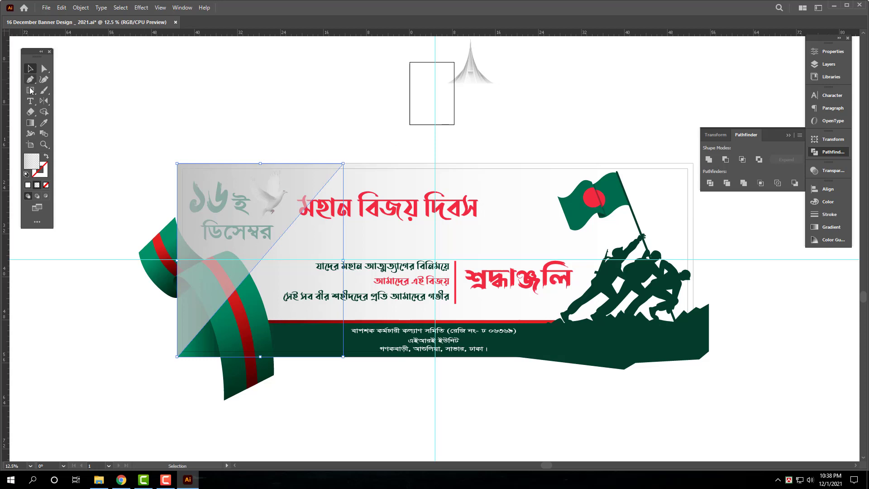
# Step: Fill the triangular left piece of the background copy with solid white
pyautogui.click(44, 122)
pyautogui.click(31, 68)
pyautogui.click(828, 201)
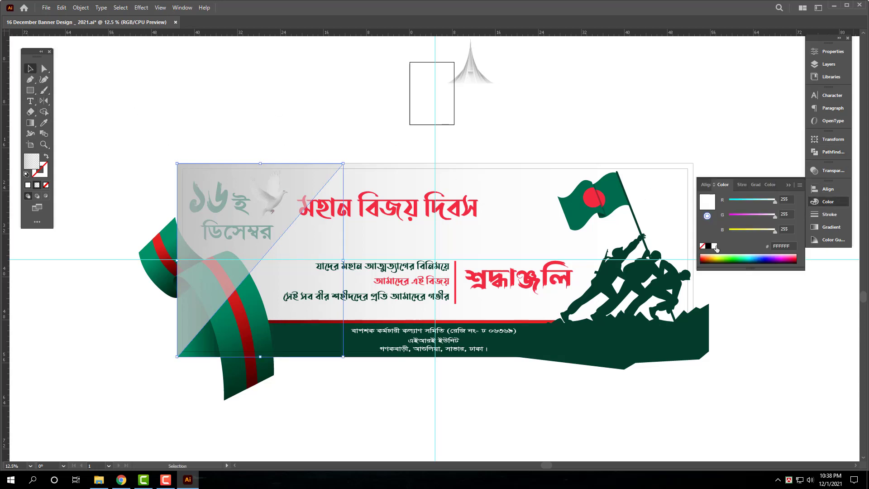
pyautogui.click(46, 186)
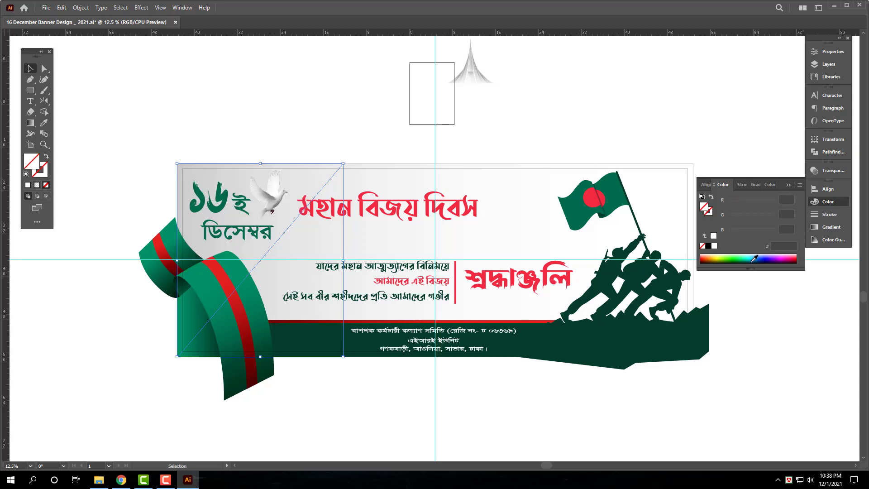
pyautogui.click(715, 246)
pyautogui.press('a')
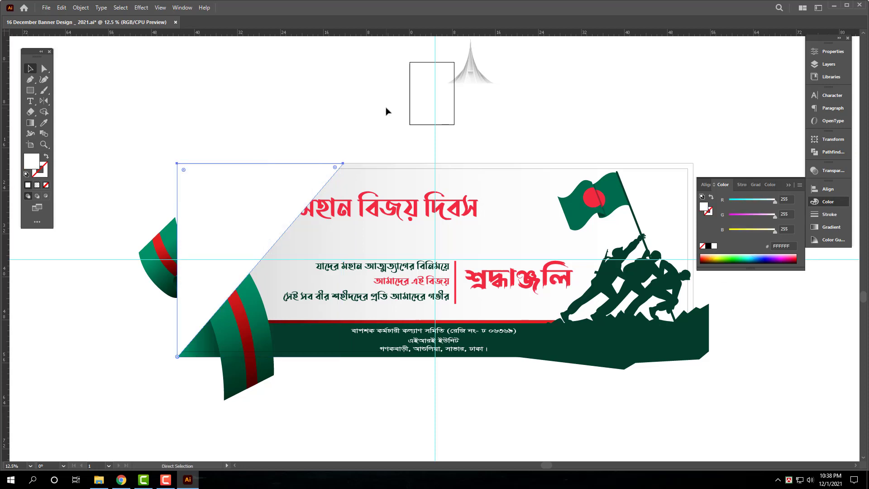
# Step: Send the white triangle to the back and raise it one level, just above the grey gradient background
pyautogui.press('ctrl')
pyautogui.hotkey('ctrl', 'shift', '[')
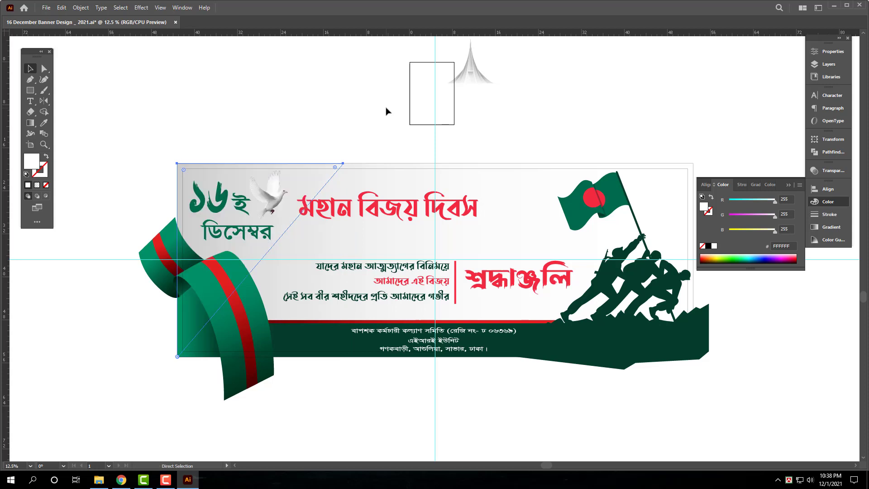
pyautogui.hotkey('ctrl', ']')
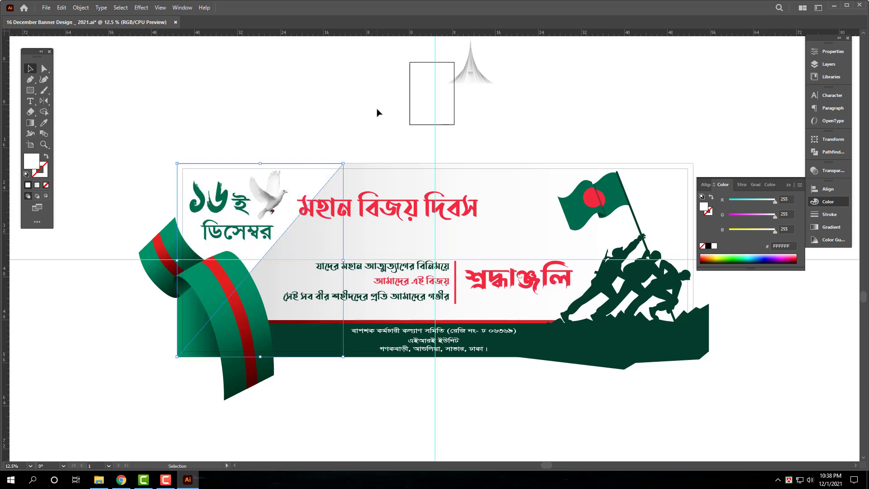
pyautogui.click(381, 109)
# Step: Try the white triangle at 50% and at 80% opacity
pyautogui.click(325, 174)
pyautogui.click(833, 170)
pyautogui.click(784, 180)
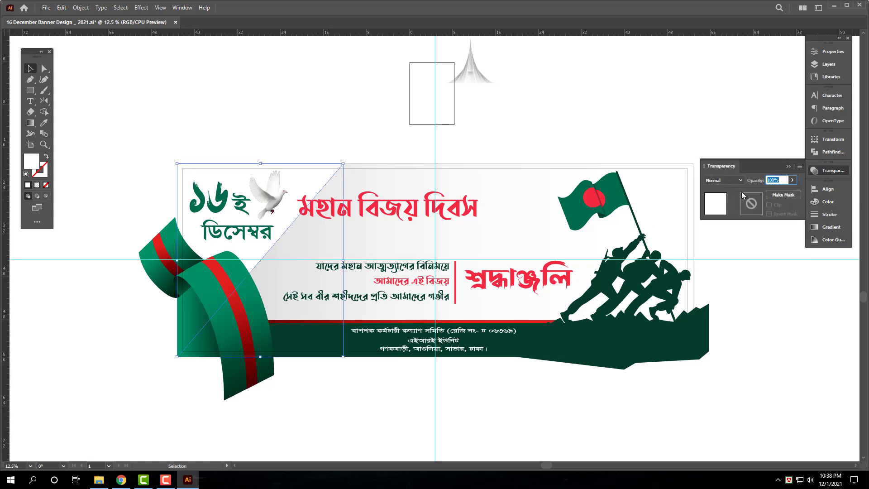
pyautogui.write('50')
pyautogui.press('Return')
pyautogui.moveTo(781, 180); pyautogui.dragTo(707, 196)
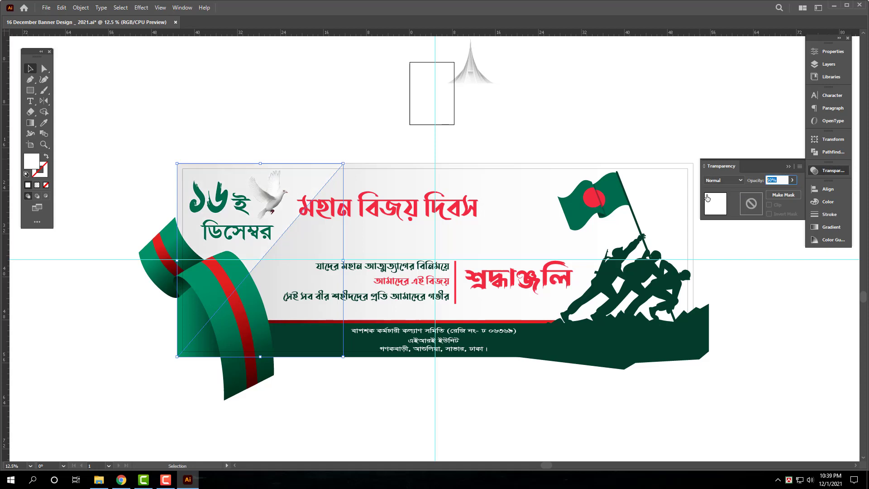
pyautogui.write('80')
pyautogui.press('Return')
pyautogui.click(611, 120)
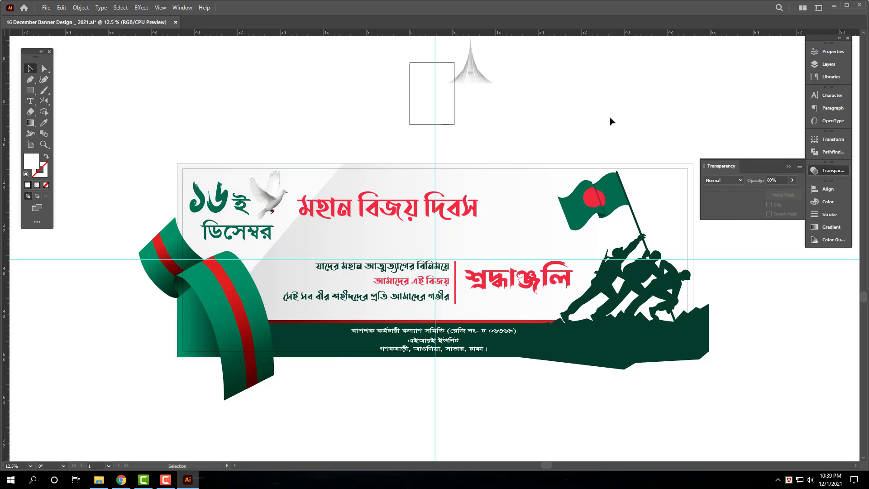
# Step: Set the white background triangle's opacity to 50% and deselect it
pyautogui.click(337, 178)
pyautogui.moveTo(781, 180); pyautogui.dragTo(725, 186)
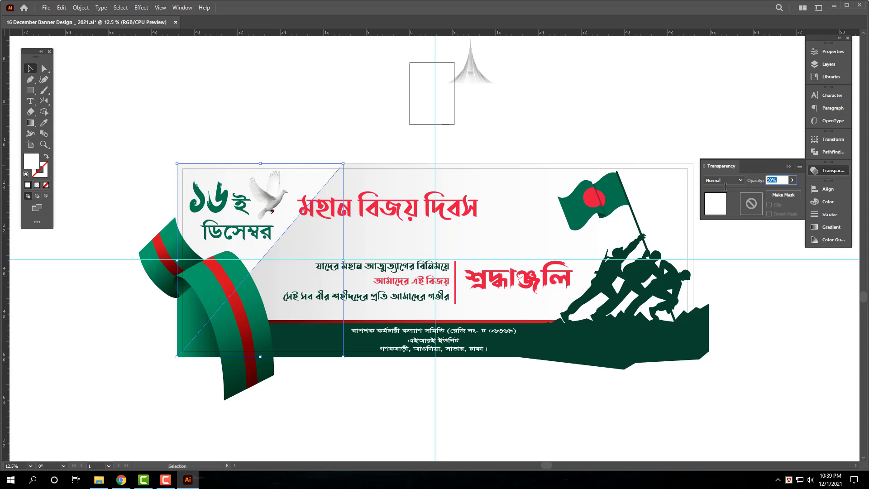
pyautogui.press('Return')
pyautogui.click(641, 121)
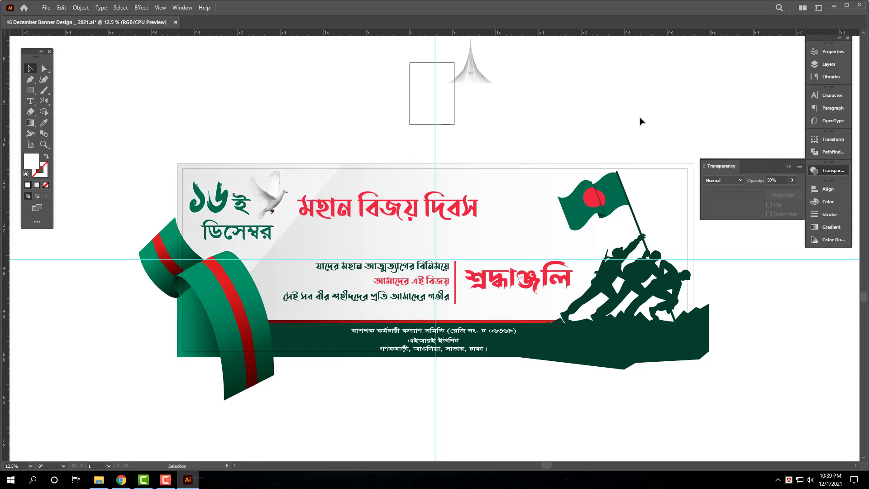
# Step: Move the red title down closer to the slogan lines and narrow it horizontally to leave room beside it
pyautogui.moveTo(413, 220); pyautogui.dragTo(390, 235)
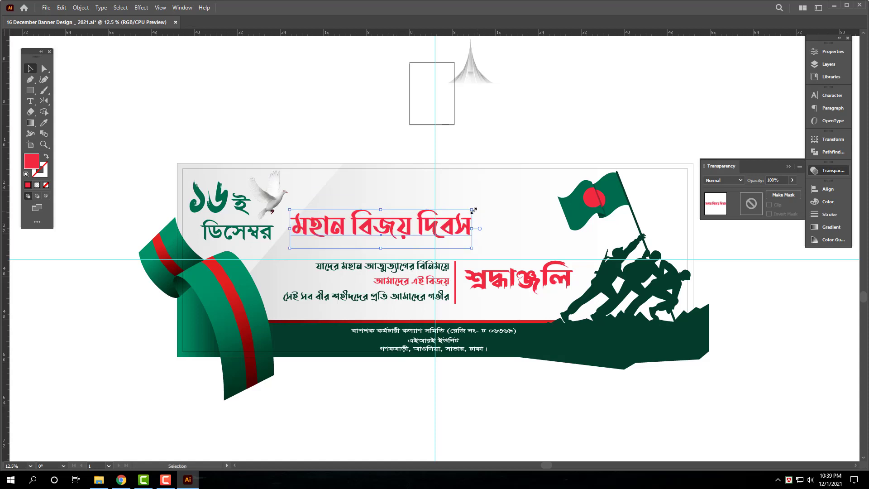
pyautogui.moveTo(473, 210); pyautogui.dragTo(478, 204)
pyautogui.moveTo(384, 205); pyautogui.dragTo(382, 226)
pyautogui.moveTo(475, 229); pyautogui.dragTo(452, 228)
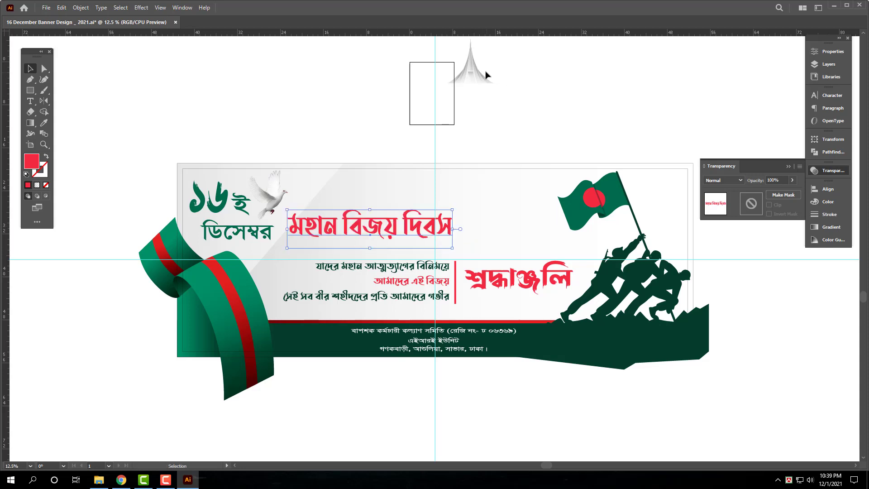
# Step: Place the monument inside the banner between the title and the flag, above the large red word, and enlarge it
pyautogui.click(485, 74)
pyautogui.moveTo(471, 73); pyautogui.dragTo(514, 258)
pyautogui.click(541, 249)
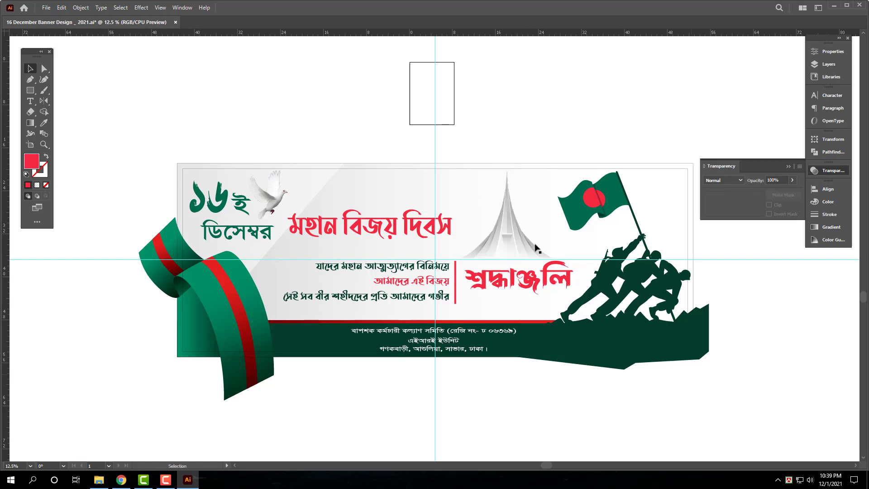
pyautogui.scroll(3, 547, 256)
pyautogui.scroll(2, 419, 245)
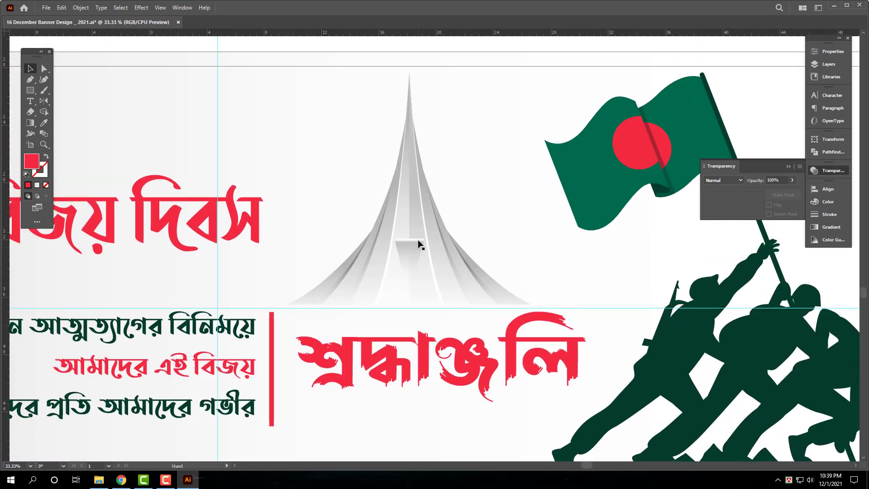
pyautogui.click(422, 171)
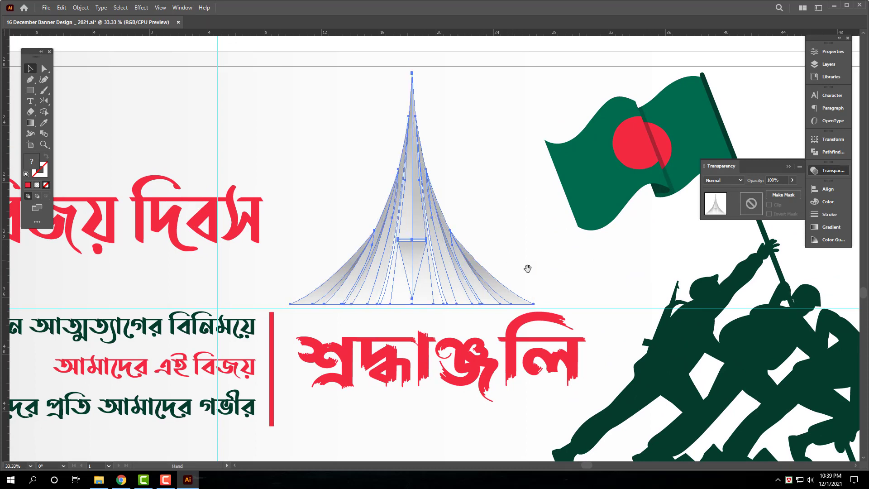
# Step: Draw a thin horizontal rectangle along the monument's base, reaching to the foremost soldier
pyautogui.scroll(-3, 525, 213)
pyautogui.hscroll(2, 483, 264)
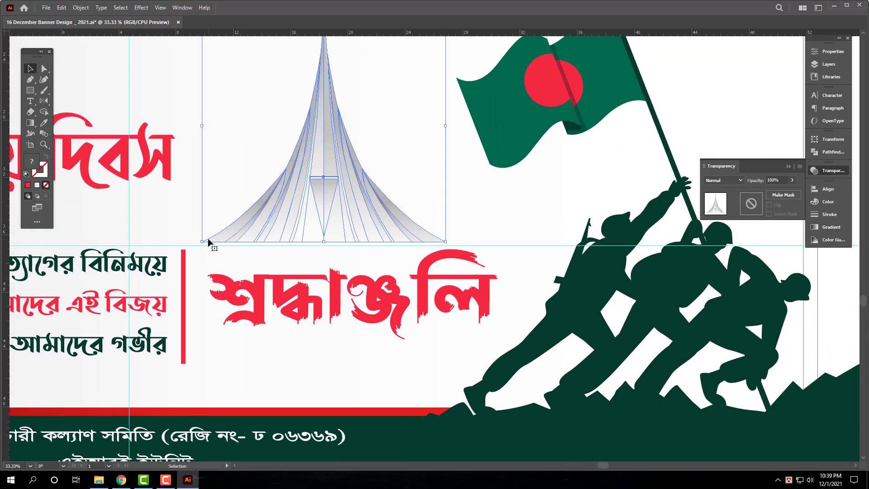
pyautogui.press('m')
pyautogui.moveTo(199, 238); pyautogui.dragTo(609, 244)
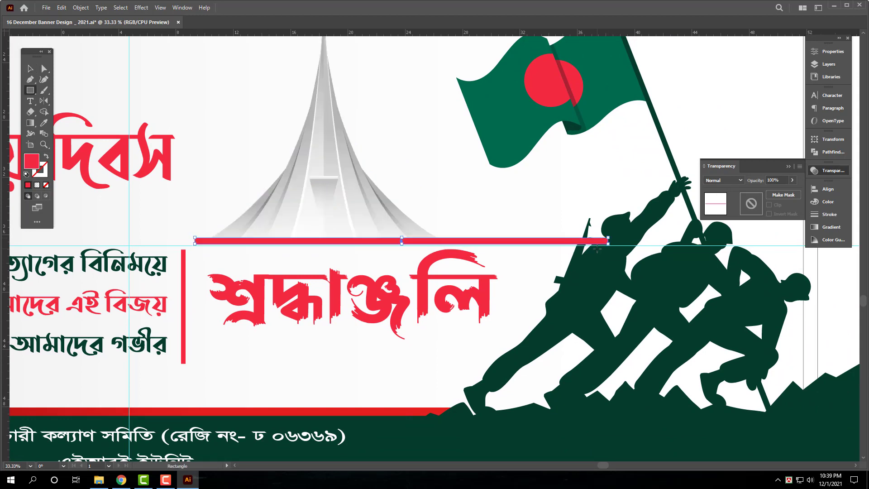
pyautogui.press('v')
# Step: Fill the thin bar beneath the monument with the soldiers' dark green using the Eyedropper
pyautogui.click(43, 123)
pyautogui.click(605, 273)
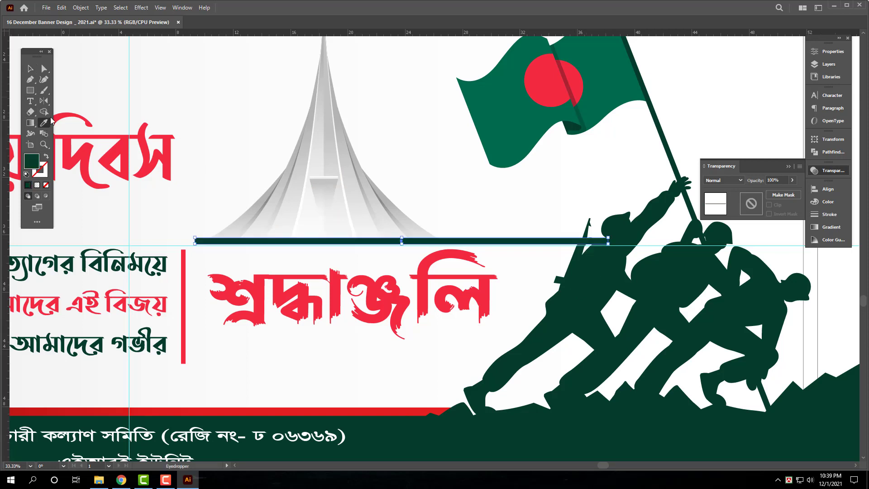
pyautogui.click(31, 68)
pyautogui.click(626, 275)
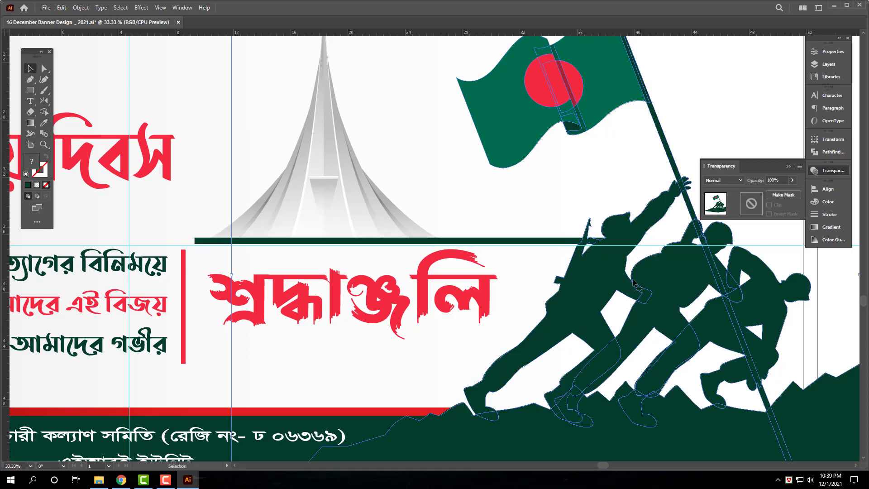
# Step: Delete the green bar beneath the monument and undo the deletion
pyautogui.scroll(-3, 321, 203)
pyautogui.click(334, 352)
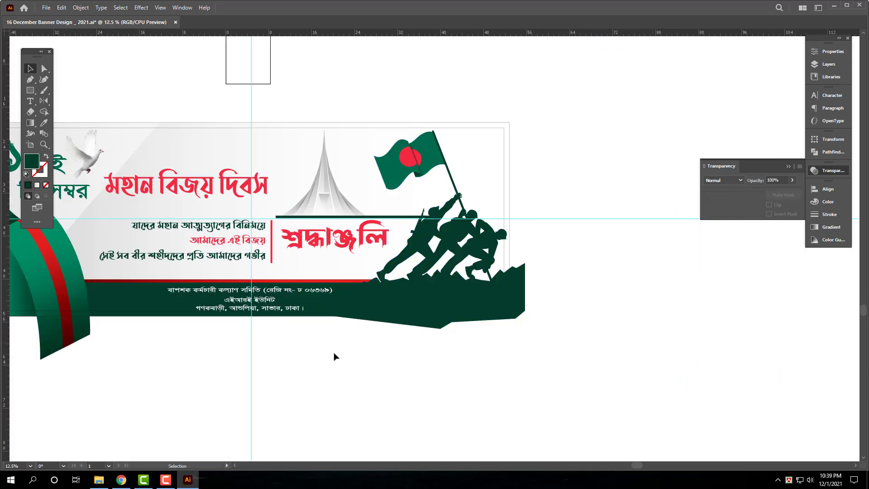
pyautogui.moveTo(282, 361); pyautogui.dragTo(445, 354)
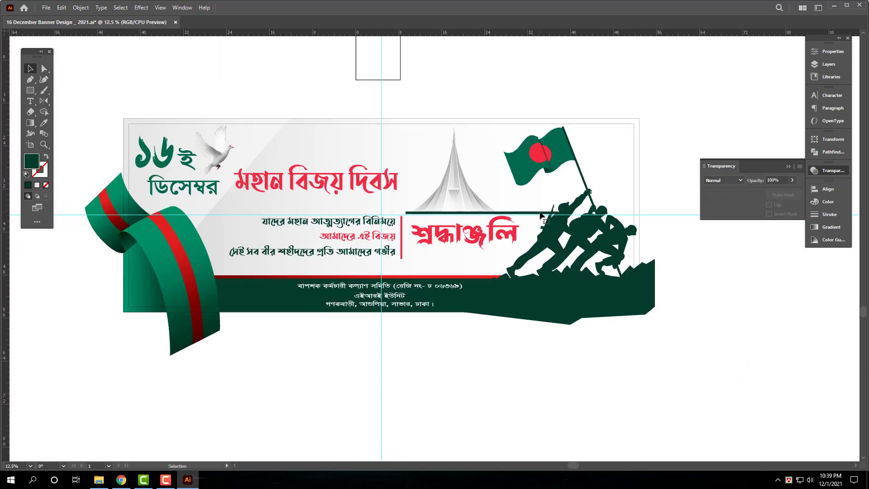
pyautogui.click(541, 213)
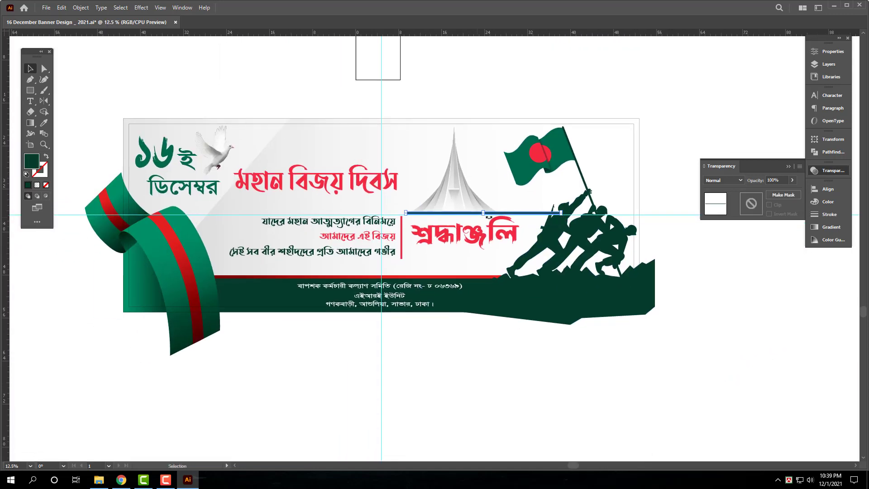
pyautogui.press('Delete')
pyautogui.scroll(2, 512, 221)
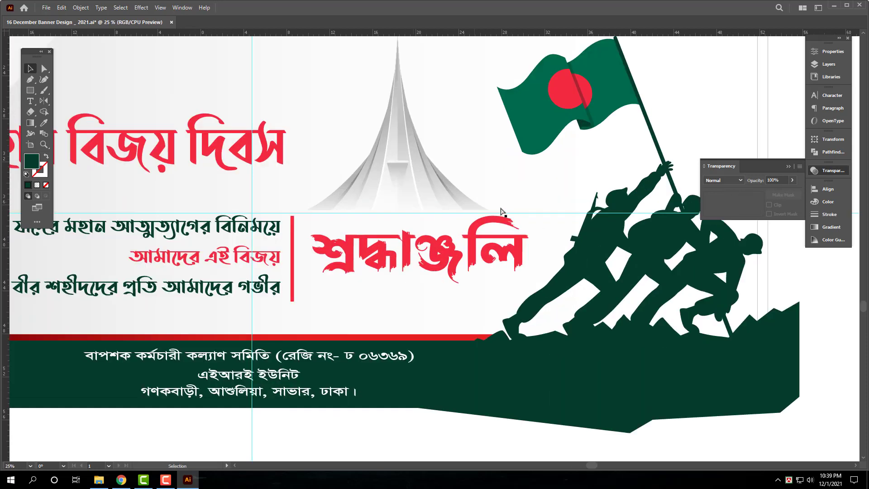
pyautogui.hotkey('ctrl', 'z')
# Step: Try the monument's grey gradient on the bar beneath it with the Eyedropper
pyautogui.press('i')
pyautogui.click(333, 199)
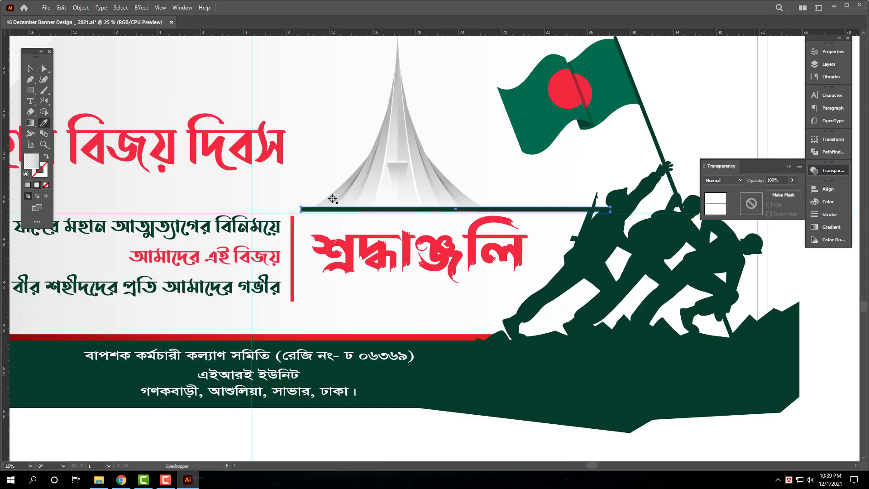
pyautogui.click(530, 431)
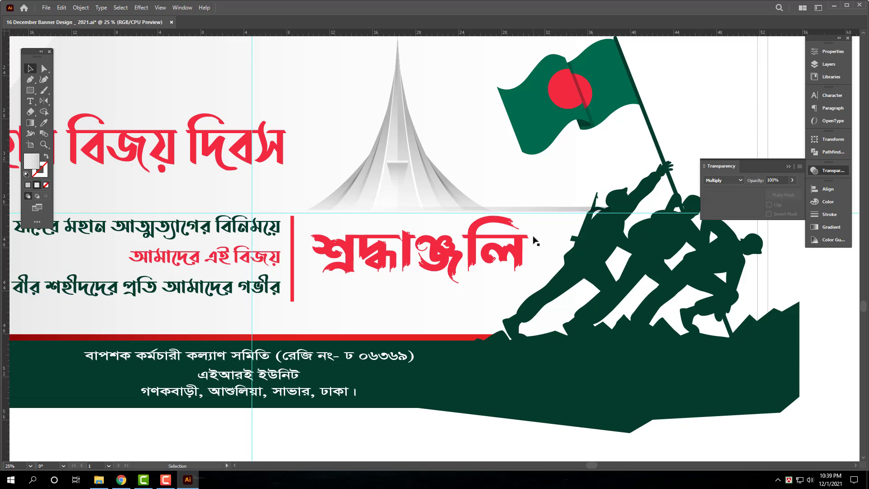
pyautogui.click(543, 209)
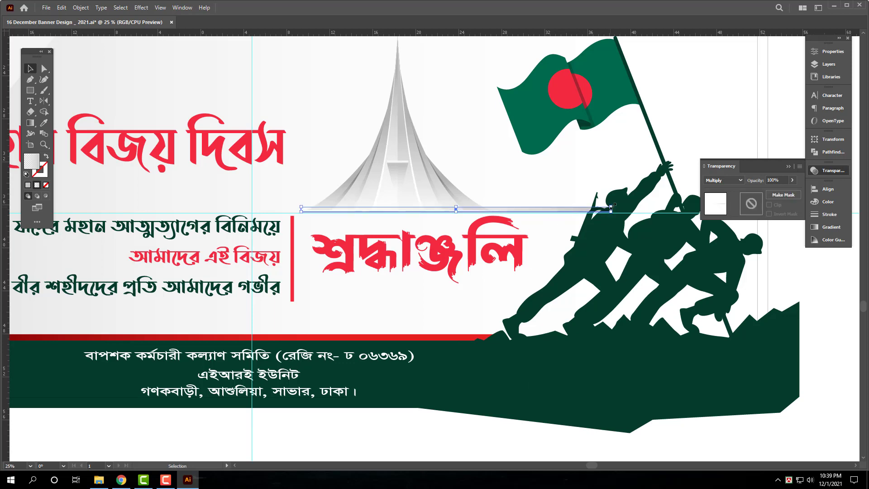
pyautogui.keyDown('alt'); pyautogui.scroll(1, 472, 209); pyautogui.keyUp('alt')
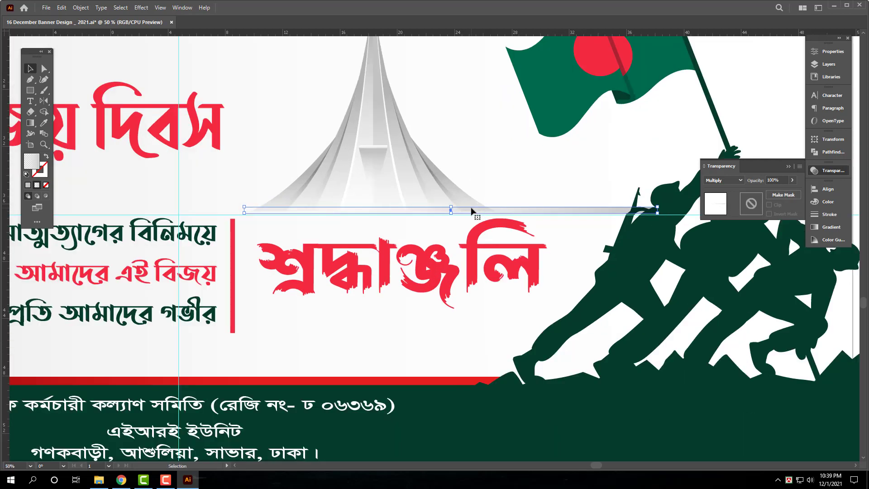
# Step: Shift the bar slightly down so it sits directly below the monument's base
pyautogui.press('space')
pyautogui.moveTo(387, 217); pyautogui.dragTo(373, 217)
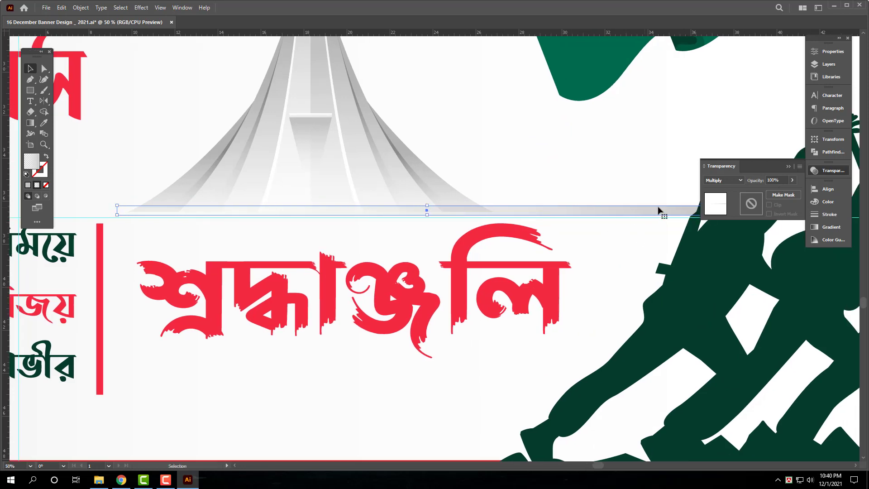
pyautogui.press('Tab')
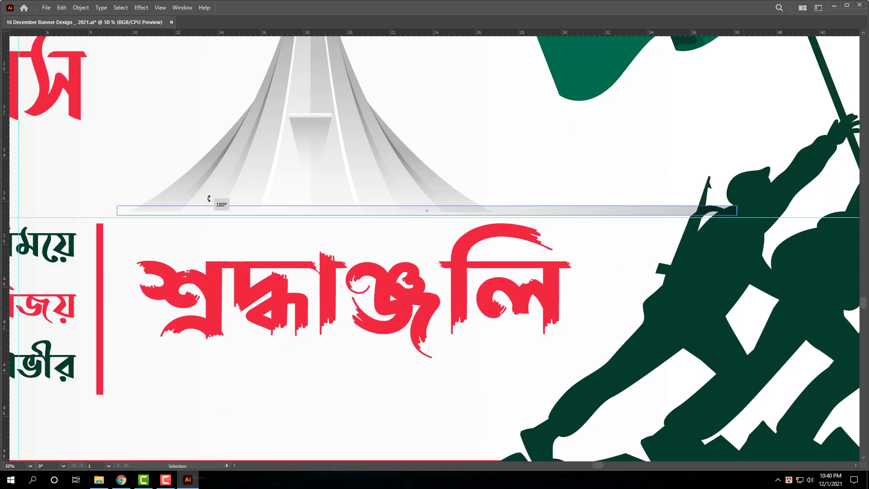
pyautogui.moveTo(158, 214)
pyautogui.mouseDown()
pyautogui.moveTo(170, 219)
pyautogui.moveTo(161, 219)
pyautogui.mouseUp()
pyautogui.press('Tab')
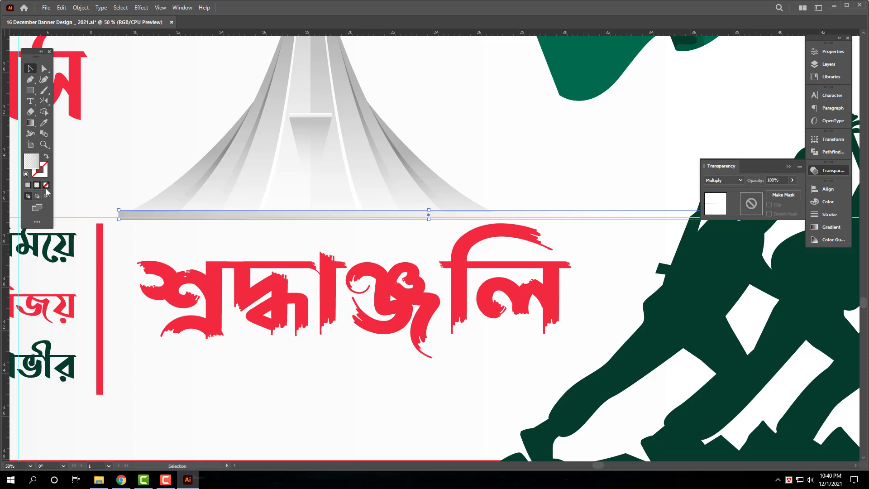
# Step: Try a solid C2C2C2 grey fill on the bar beneath the monument
pyautogui.click(28, 185)
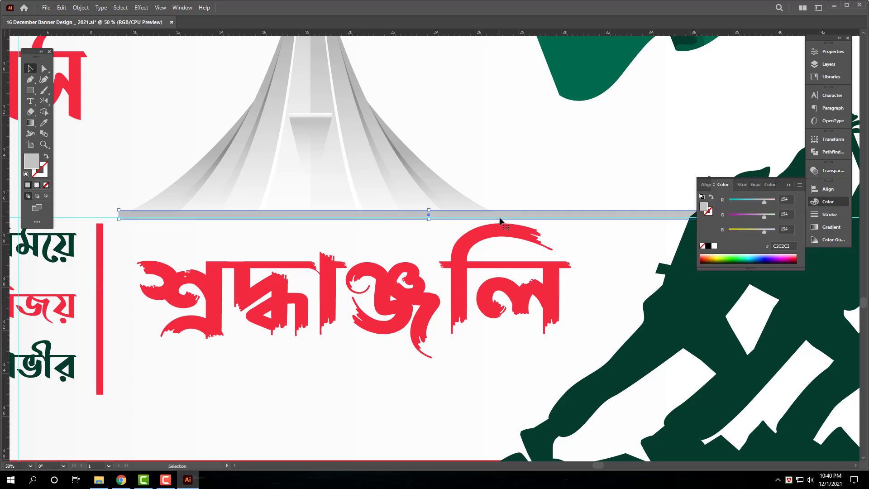
pyautogui.press('Tab')
pyautogui.press('Tab')
pyautogui.press('ctrl')
# Step: Recolour the bar beneath the monument with the dark green sampled from the soldiers
pyautogui.click(44, 124)
pyautogui.click(674, 313)
pyautogui.click(30, 69)
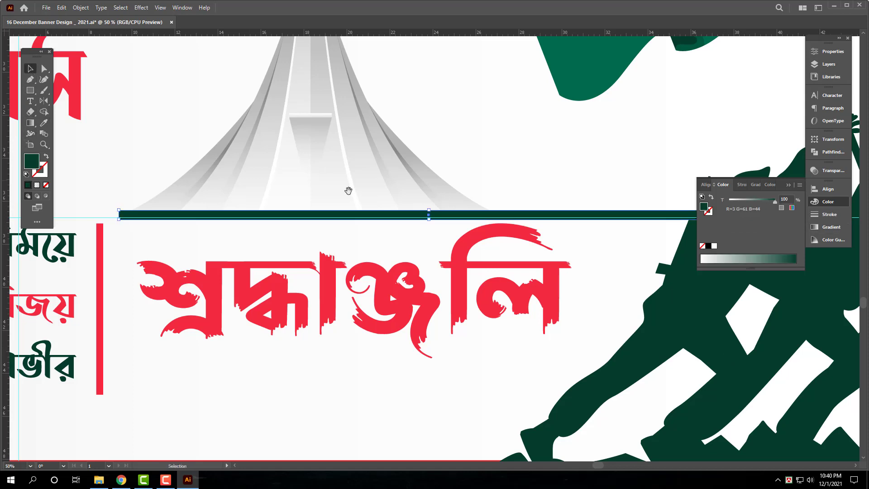
# Step: Examine how the dark green bar meets the soldiers and fits the whole banner composition
pyautogui.moveTo(348, 191); pyautogui.dragTo(198, 204)
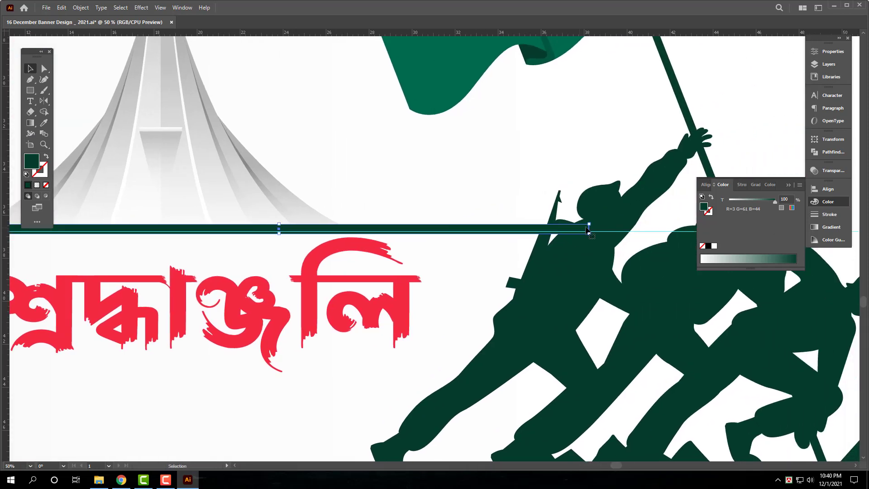
pyautogui.click(568, 269)
pyautogui.scroll(-3, 569, 260)
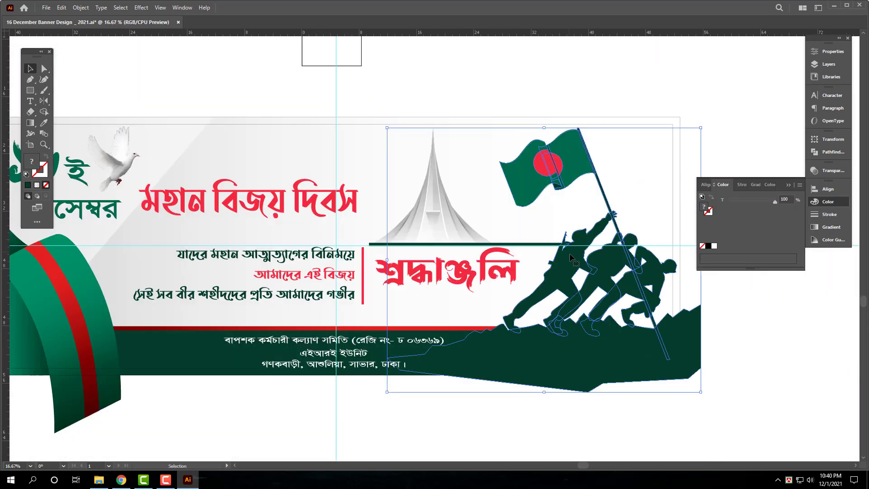
pyautogui.click(728, 391)
pyautogui.moveTo(498, 223); pyautogui.dragTo(479, 210)
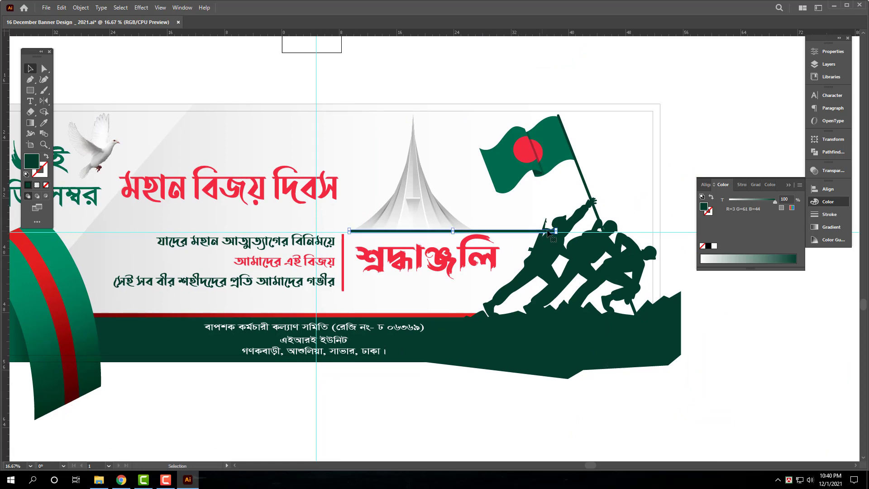
pyautogui.moveTo(477, 384); pyautogui.dragTo(544, 365)
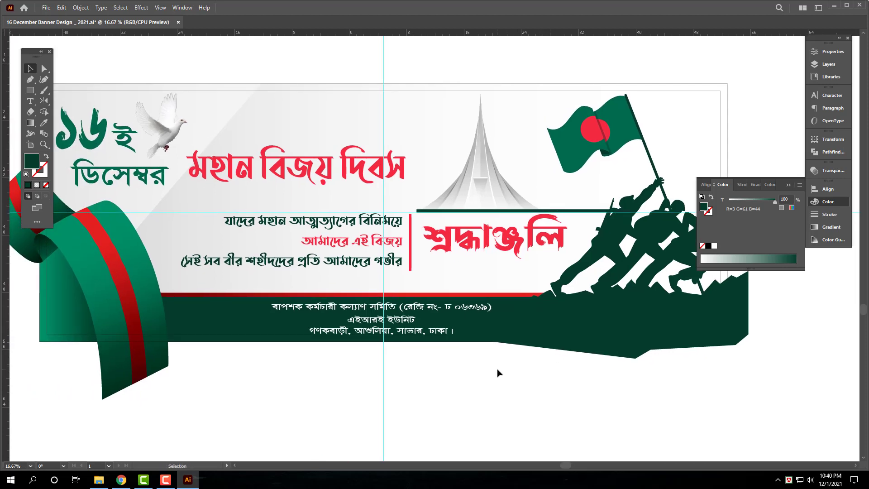
pyautogui.hotkey('ctrl', '-')
pyautogui.moveTo(517, 334); pyautogui.dragTo(499, 349)
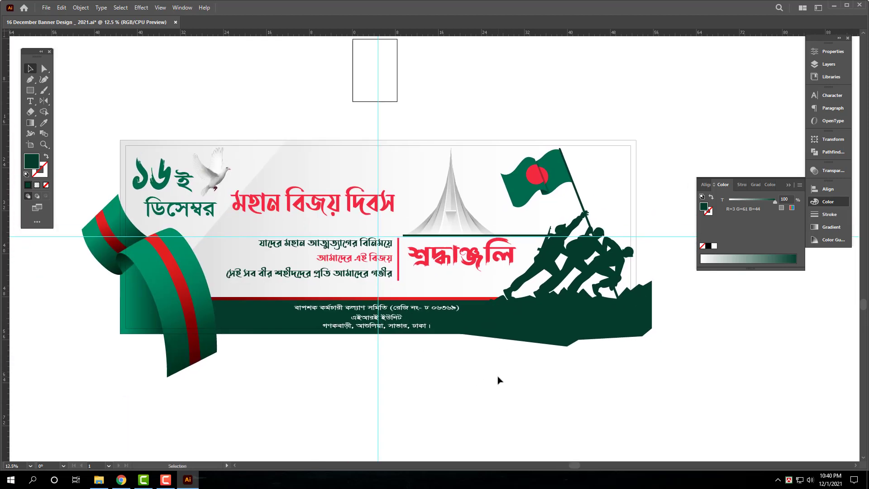
# Step: Deselect the Bengali title and tribute text and save the banner document
pyautogui.click(340, 202)
pyautogui.click(371, 277)
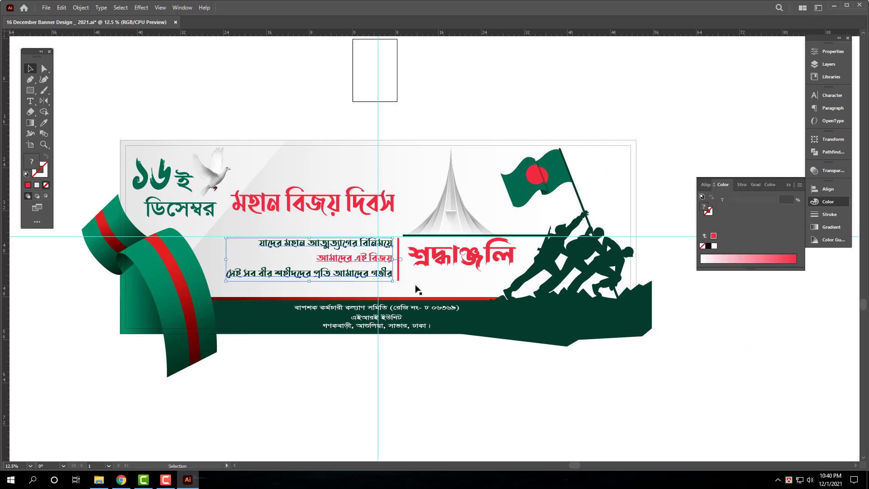
pyautogui.click(475, 347)
pyautogui.moveTo(336, 251); pyautogui.dragTo(356, 259)
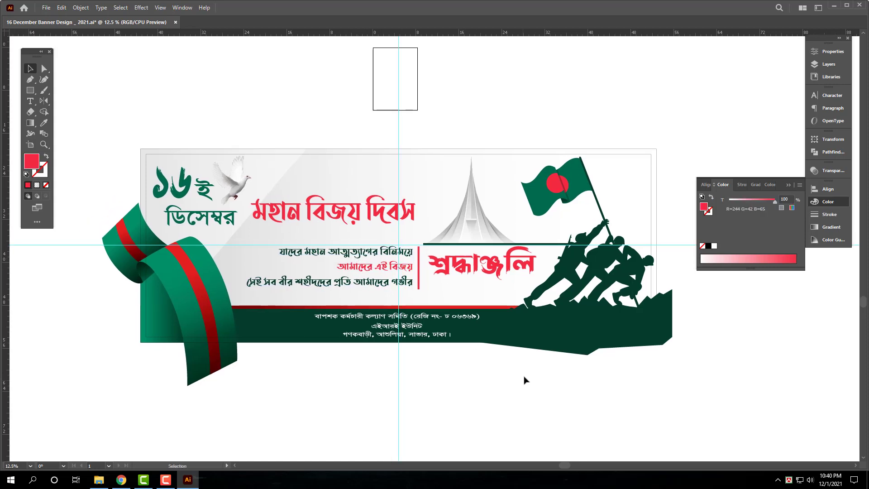
pyautogui.press('a')
pyautogui.hotkey('ctrl', 's')
# Step: Select the red title মহান বিজয় দিবস together with the green ১৬ ই ডিসেম্বর text pieces and copy them
pyautogui.click(365, 213)
pyautogui.scroll(1, 301, 214)
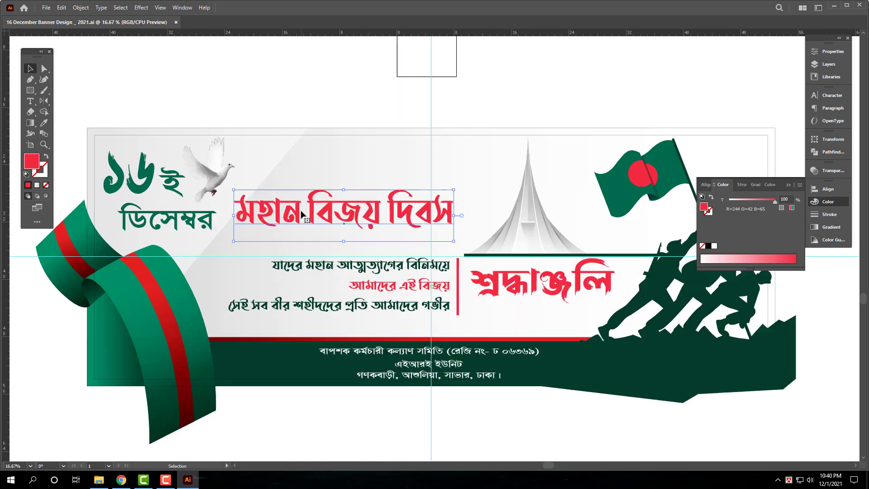
pyautogui.moveTo(293, 222); pyautogui.dragTo(322, 225)
pyautogui.keyDown('shift'); pyautogui.click(186, 217); pyautogui.keyUp('shift')
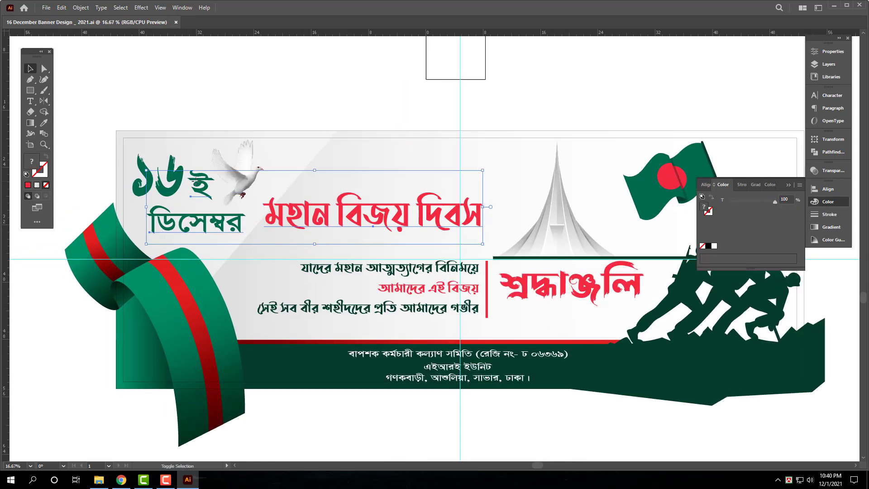
pyautogui.keyDown('shift'); pyautogui.click(186, 187); pyautogui.keyUp('shift')
pyautogui.press('a')
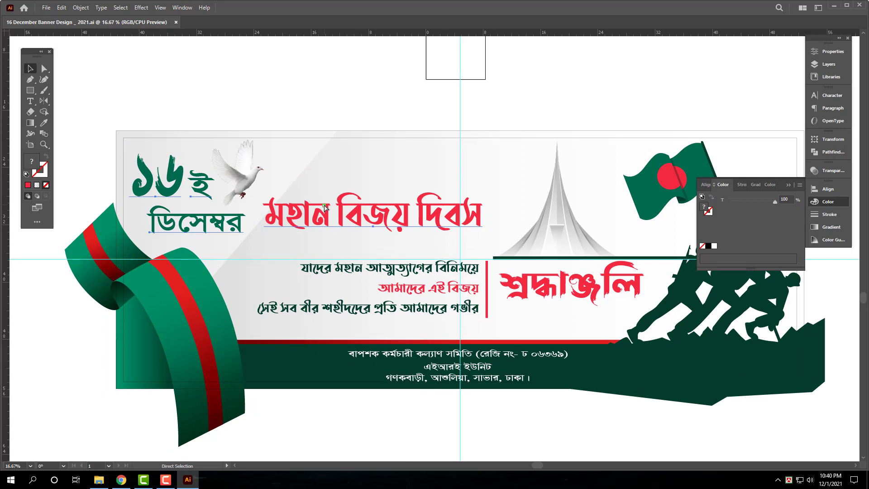
pyautogui.press('v')
# Step: Apply a Multiply Drop Shadow to the date and title text with 45% opacity, 0.2 in X and Y offsets and 0.2 in blur
pyautogui.click(140, 9)
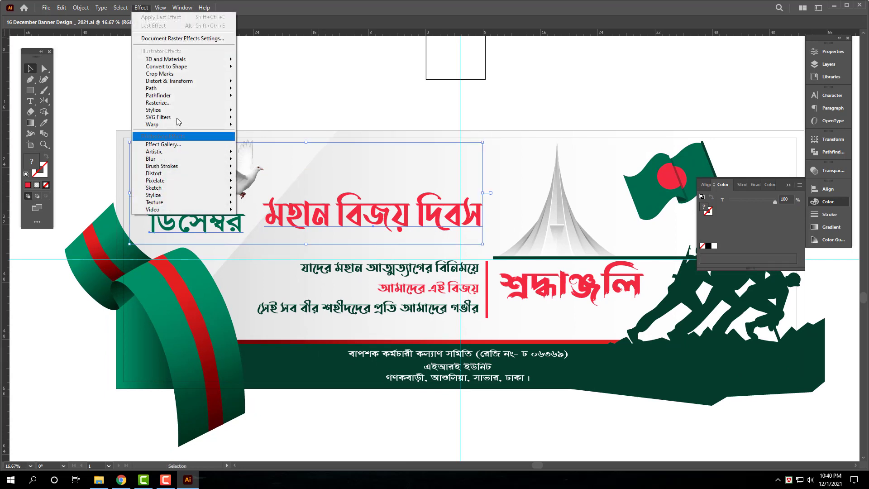
pyautogui.moveTo(181, 110)
pyautogui.click(256, 113)
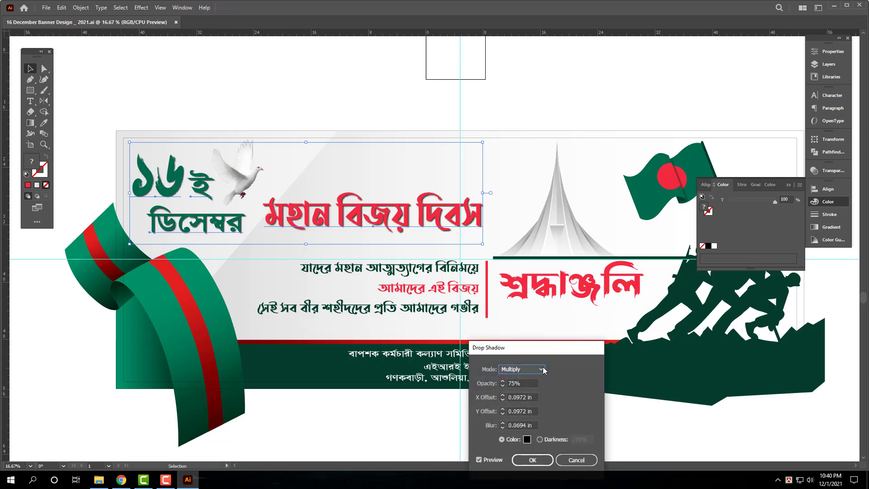
pyautogui.moveTo(543, 347); pyautogui.dragTo(565, 139)
pyautogui.click(552, 175)
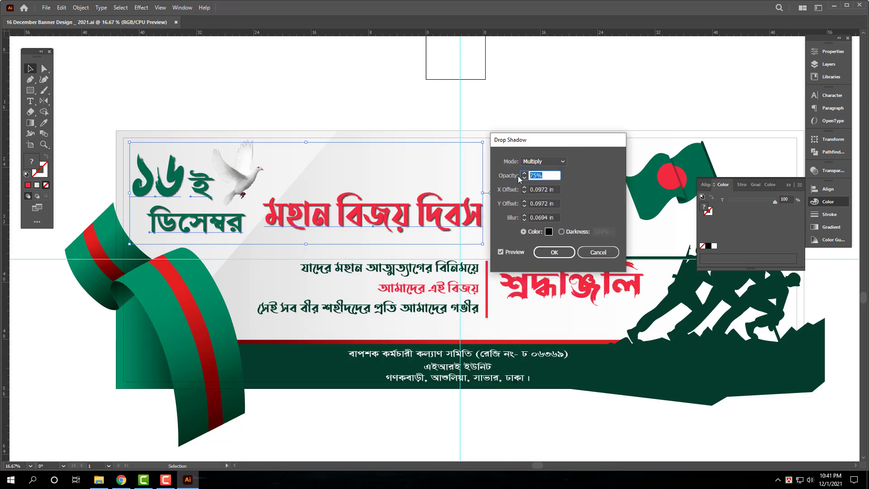
pyautogui.write('45')
pyautogui.press('Tab')
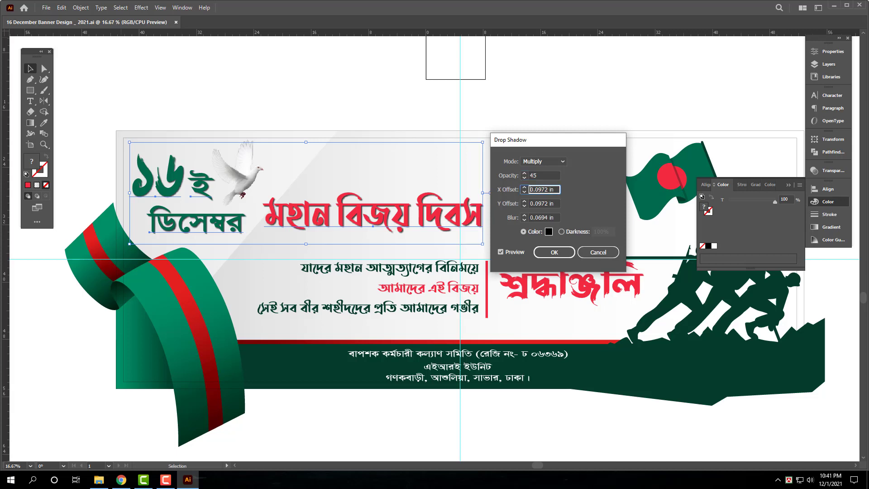
pyautogui.write('.2')
pyautogui.press('Tab')
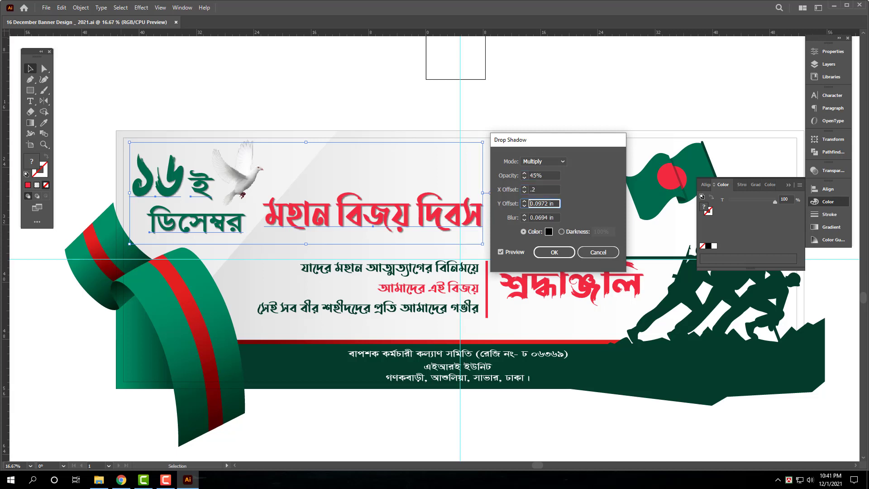
pyautogui.write('.2')
pyautogui.press('Tab')
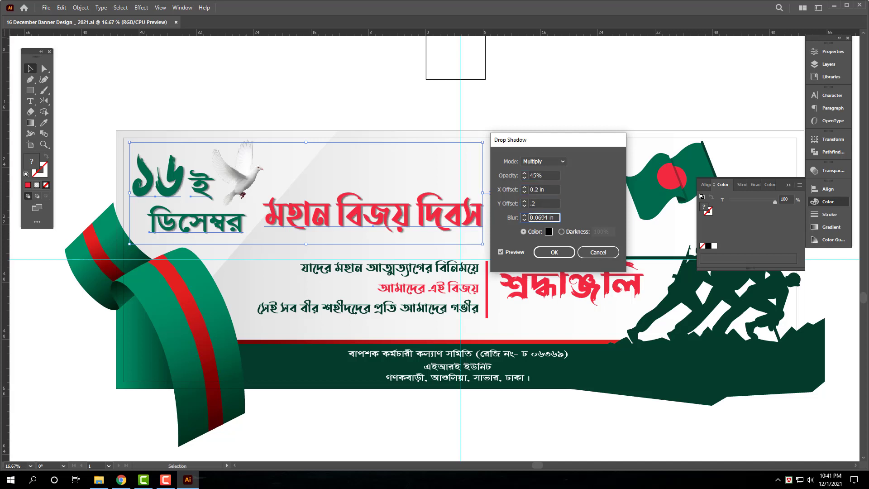
pyautogui.write('.2')
pyautogui.press('Tab')
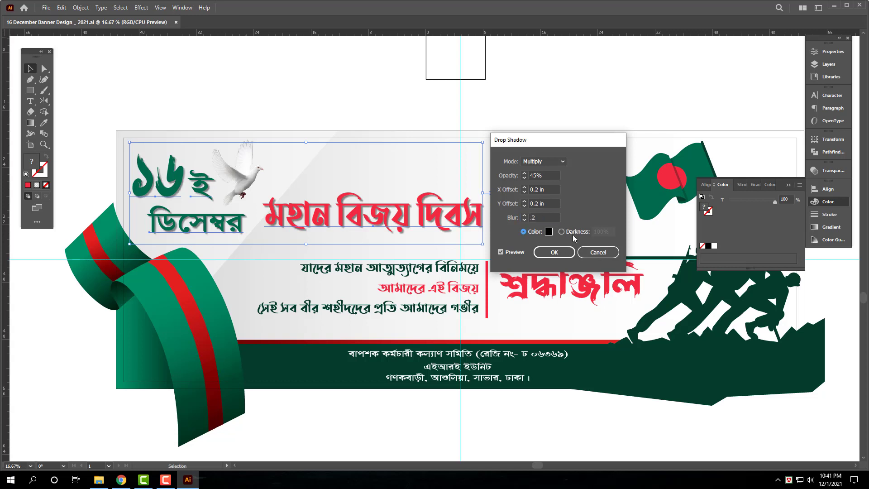
pyautogui.click(559, 257)
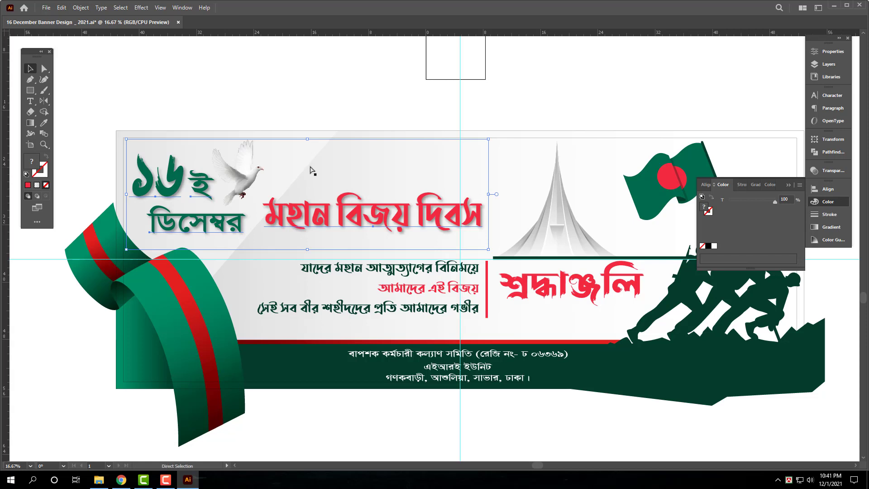
# Step: Paste the copied date and title text in place in front of the shadowed originals
pyautogui.click(311, 168)
pyautogui.click(342, 199)
pyautogui.press('a')
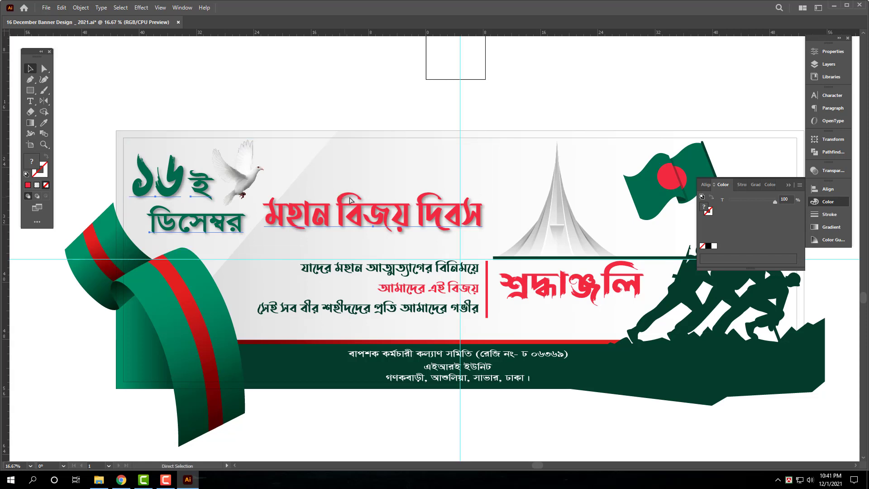
pyautogui.press('v')
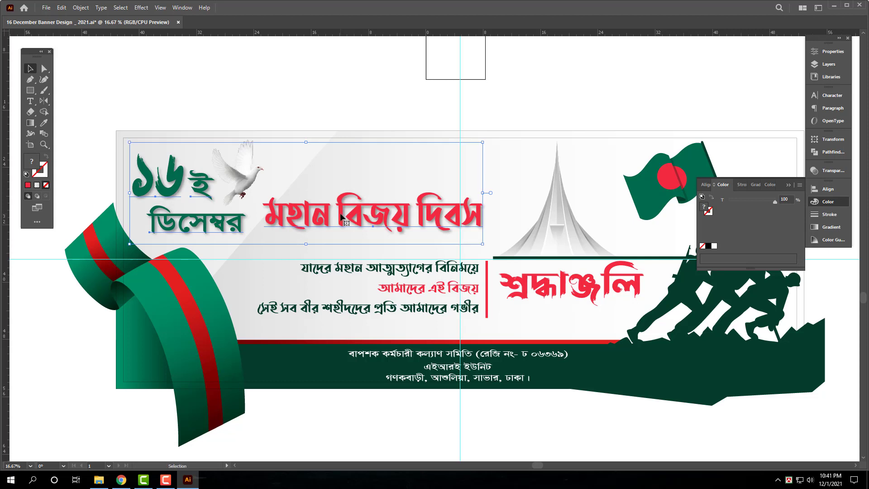
# Step: Give the pasted date and title text an 18 pt white (FFFFFF) stroke
pyautogui.click(829, 214)
pyautogui.click(749, 198)
pyautogui.press('Return')
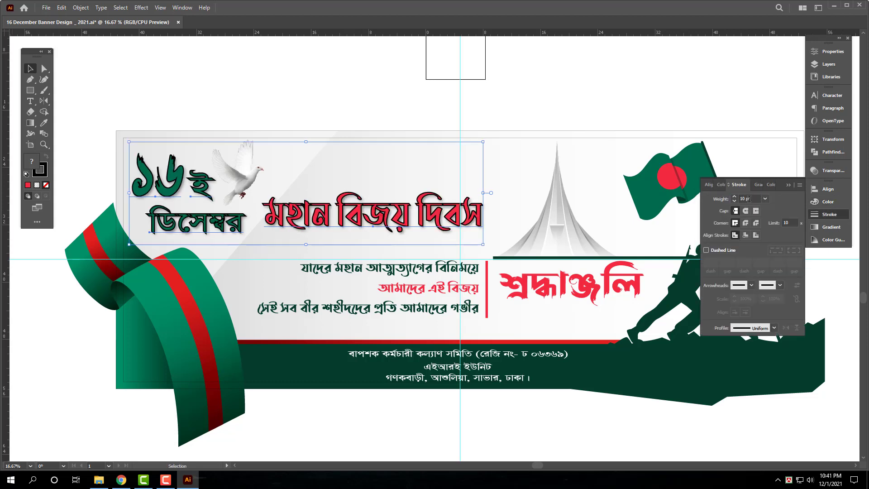
pyautogui.click(754, 197)
pyautogui.press('Return')
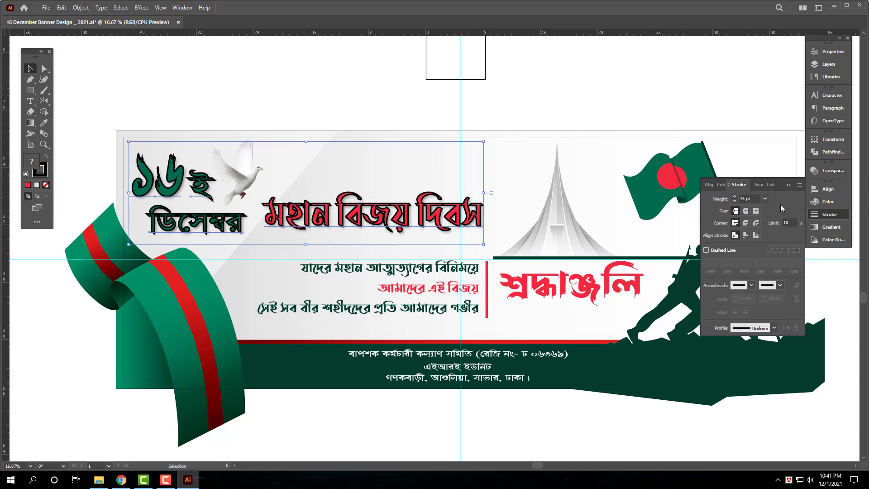
pyautogui.click(756, 197)
pyautogui.write('1')
pyautogui.press('Return')
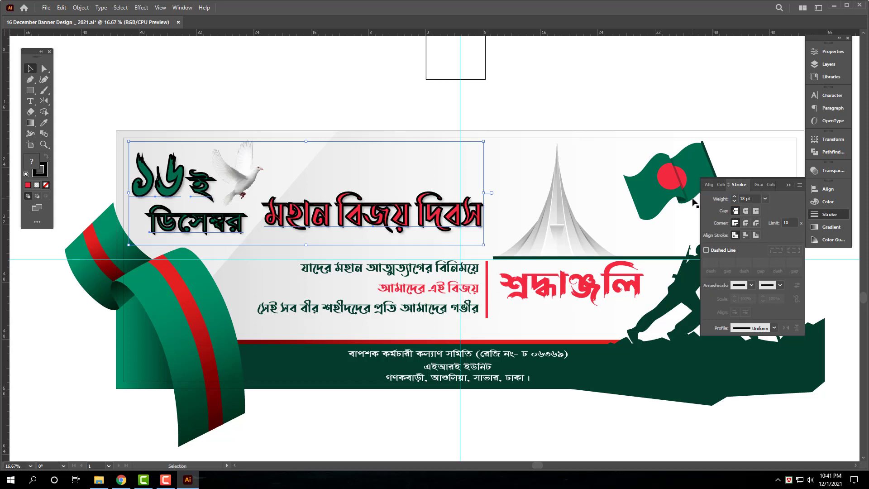
pyautogui.click(828, 202)
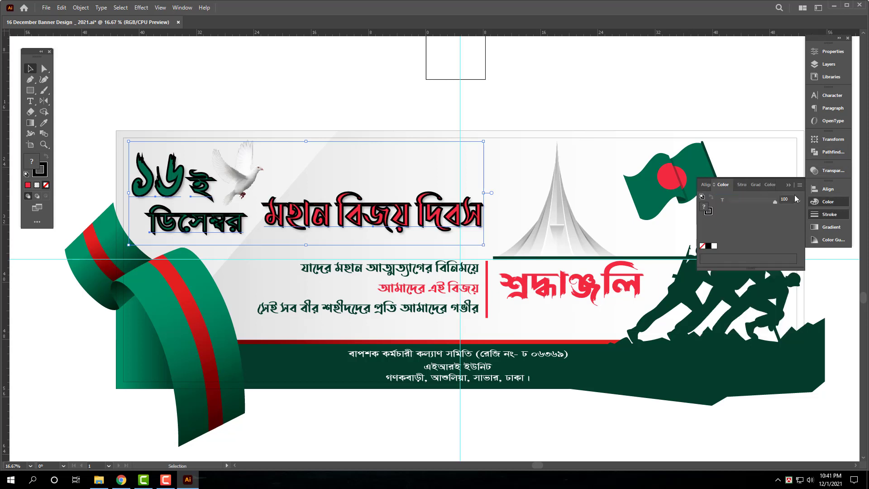
pyautogui.click(708, 212)
pyautogui.click(714, 246)
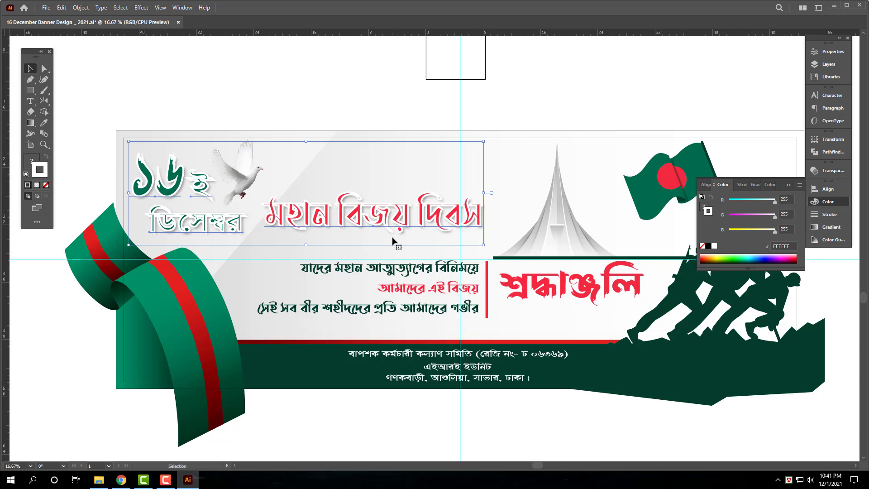
# Step: Paste another unstroked copy of the date and title text in front of the white outline and deselect it
pyautogui.press('a')
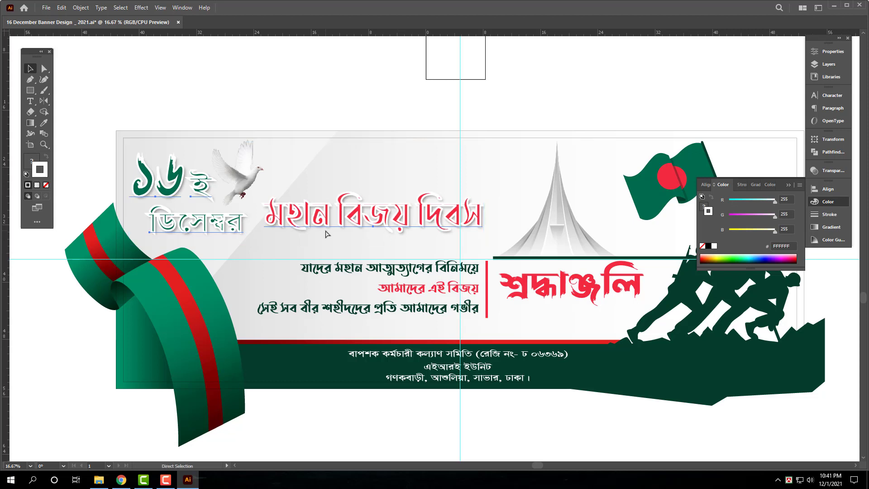
pyautogui.press('v')
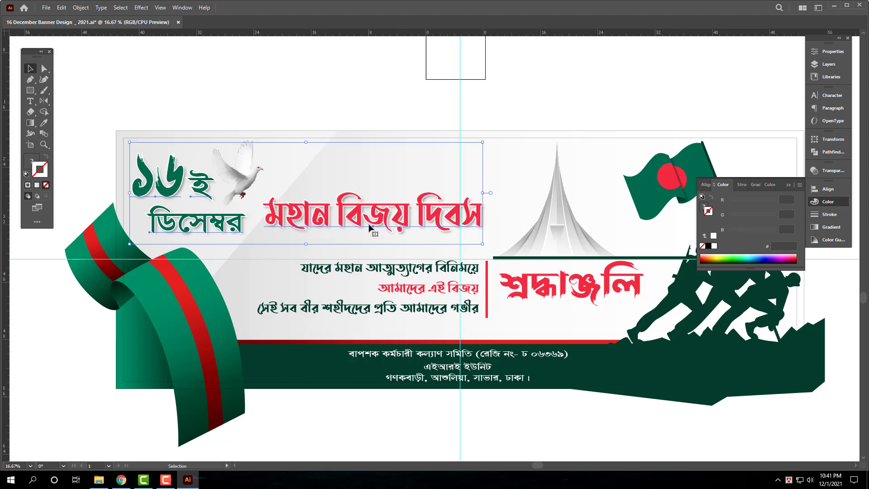
pyautogui.click(347, 73)
# Step: Scale the three-line tribute text, red divider and শ্রদ্ধাঞ্জলি down slightly together and nudge them down and to the left
pyautogui.moveTo(397, 249); pyautogui.dragTo(334, 216)
pyautogui.click(394, 256)
pyautogui.keyDown('shift'); pyautogui.click(517, 264); pyautogui.keyUp('shift')
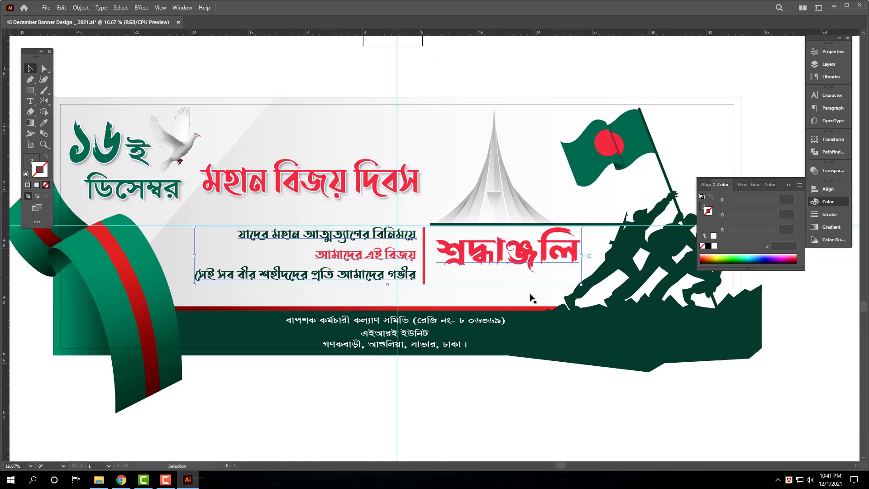
pyautogui.keyDown('shift'); pyautogui.click(424, 275); pyautogui.keyUp('shift')
pyautogui.moveTo(581, 226); pyautogui.dragTo(561, 245)
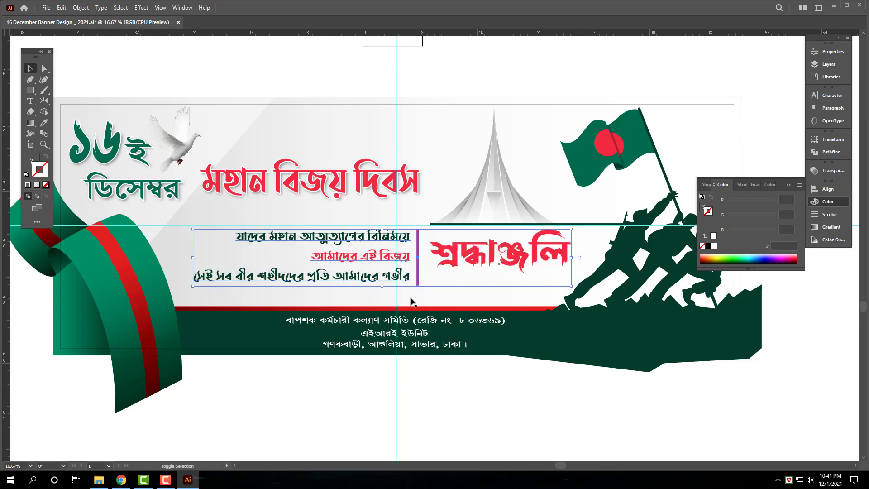
pyautogui.hotkey('shift', 'Down')
pyautogui.hotkey('shift', 'Down')
pyautogui.hotkey('shift', 'Left')
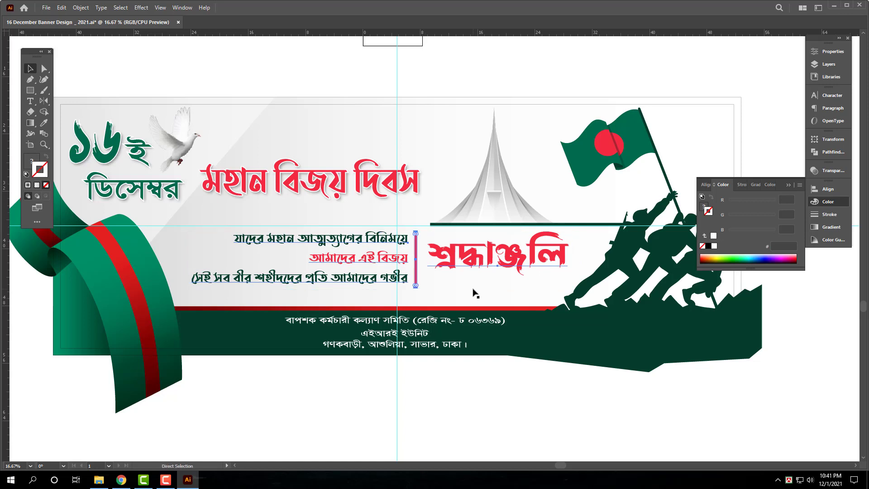
# Step: Apply a Drop Shadow to the tribute text, divider and শ্রদ্ধাঞ্জলি with 45% opacity, 0.2 in offsets and 0.2 in blur
pyautogui.click(141, 7)
pyautogui.moveTo(188, 111)
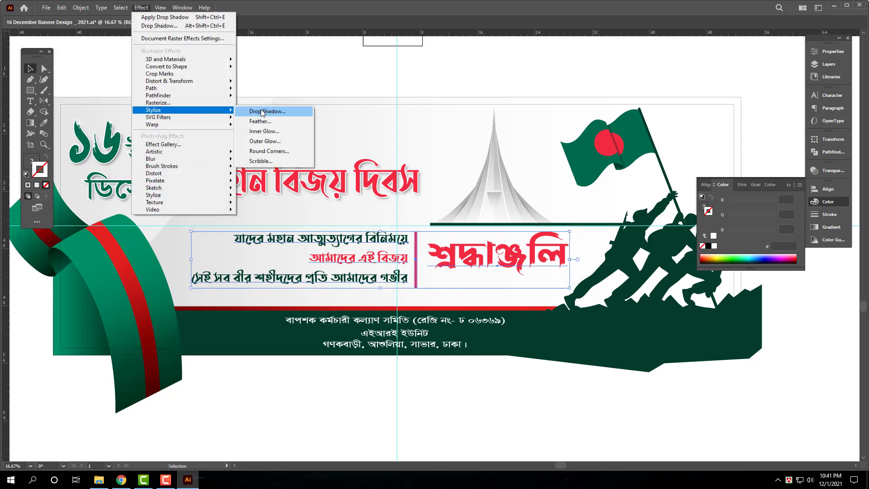
pyautogui.click(262, 112)
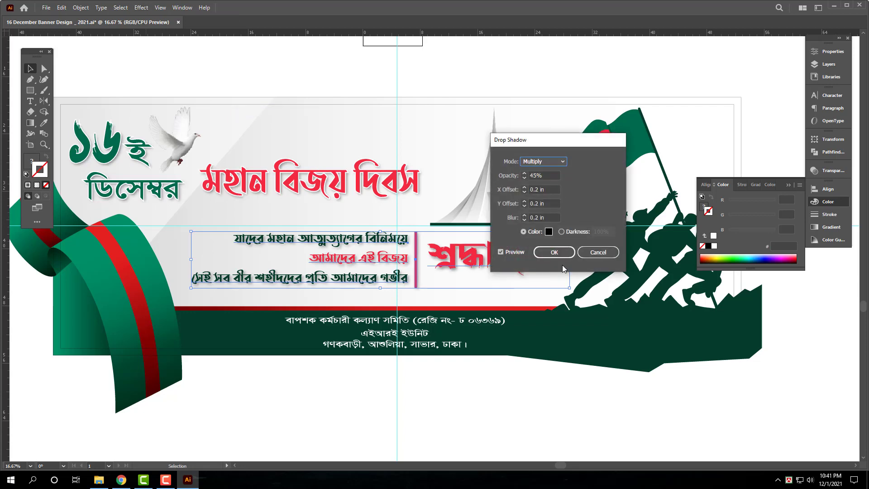
pyautogui.click(557, 250)
# Step: Give the tribute text, red divider and শ্রদ্ধাঞ্জলি a 15 pt white stroke
pyautogui.click(80, 7)
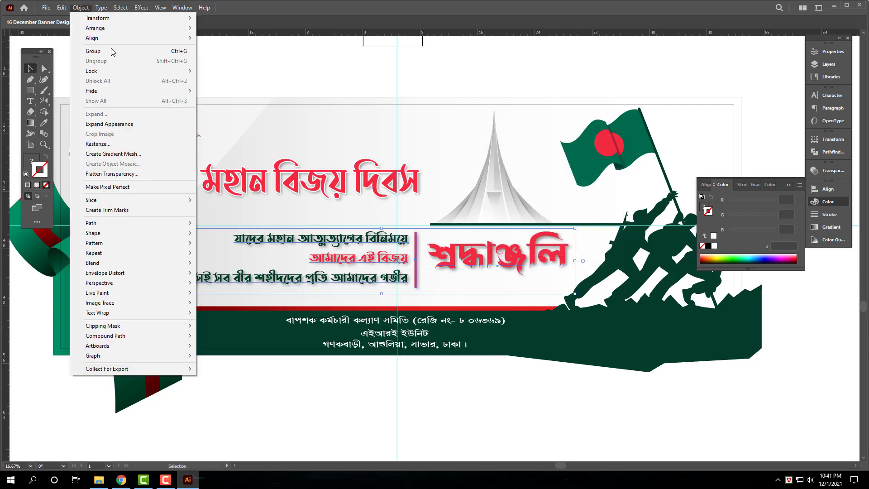
pyautogui.click(372, 58)
pyautogui.hotkey('ctrl', 'z')
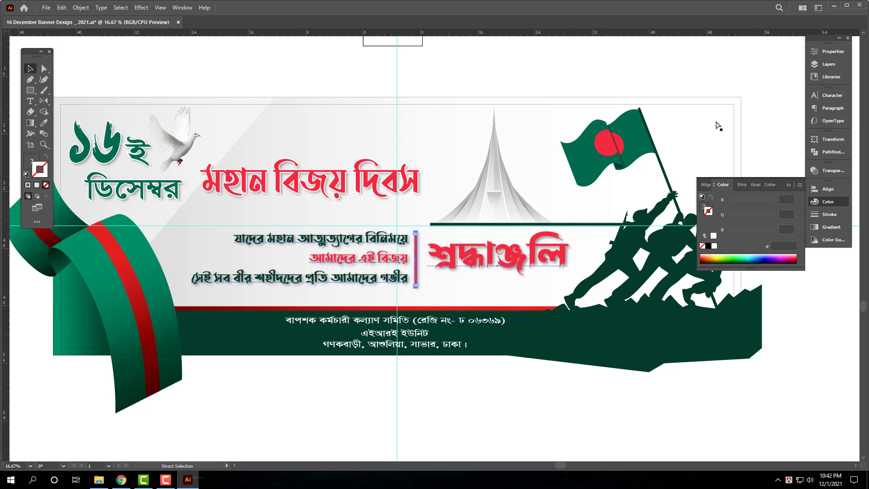
pyautogui.click(831, 214)
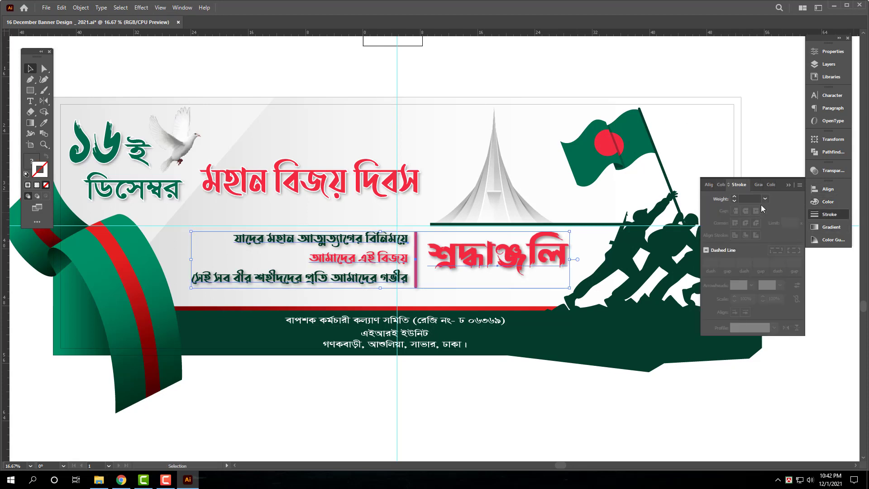
pyautogui.click(755, 198)
pyautogui.write('20')
pyautogui.press('Return')
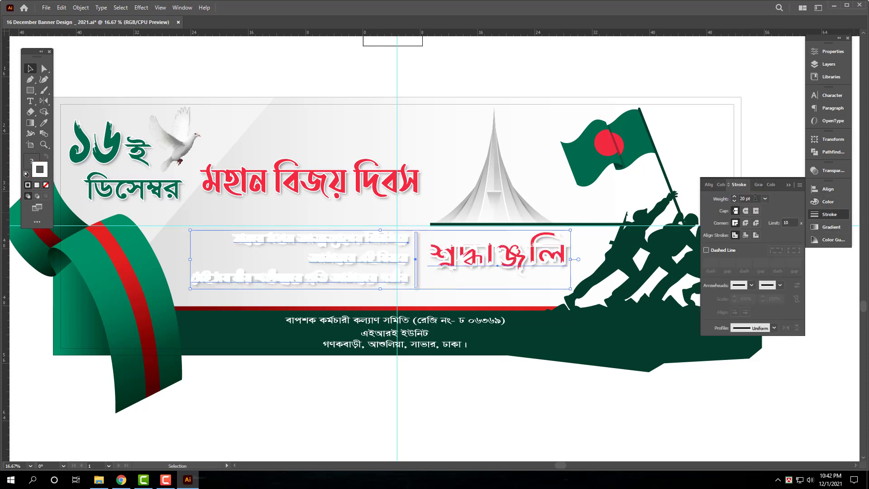
pyautogui.write('15')
pyautogui.press('Return')
# Step: Paste an unstroked copy of the tribute text, divider and শ্রদ্ধাঞ্জলি in front of the white outline and deselect it
pyautogui.press('ctrl')
pyautogui.hotkey('ctrl', 'f')
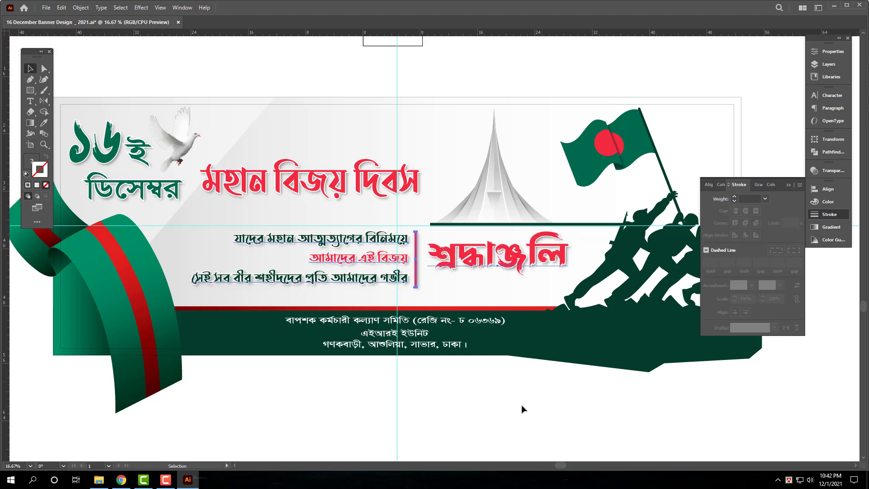
pyautogui.click(516, 427)
# Step: Extend the left end of the dark green line under the monument leftward, close to the flag ribbon
pyautogui.press('space')
pyautogui.moveTo(525, 421); pyautogui.dragTo(540, 394)
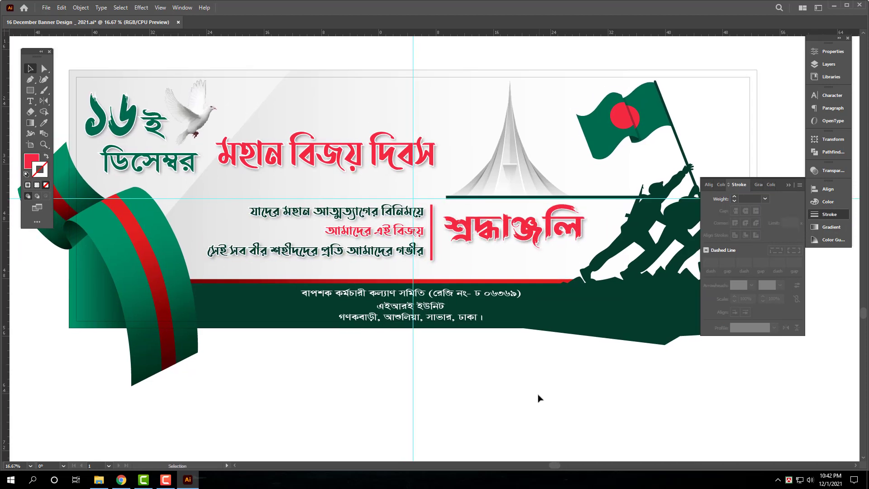
pyautogui.click(447, 198)
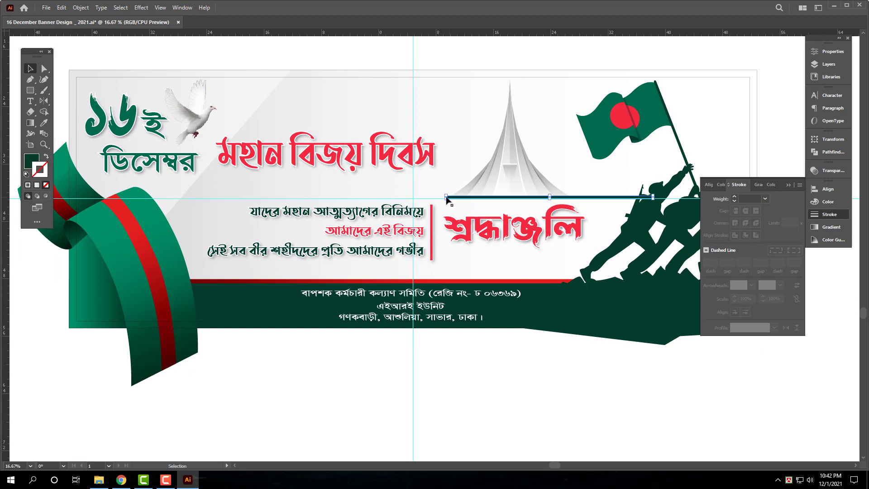
pyautogui.scroll(1, 454, 206)
pyautogui.press('space')
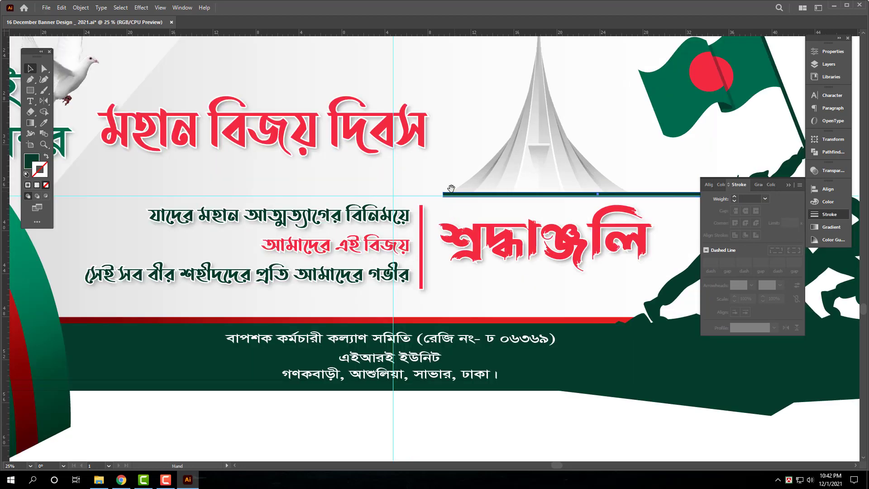
pyautogui.moveTo(450, 188); pyautogui.dragTo(555, 222)
pyautogui.scroll(3, 551, 228)
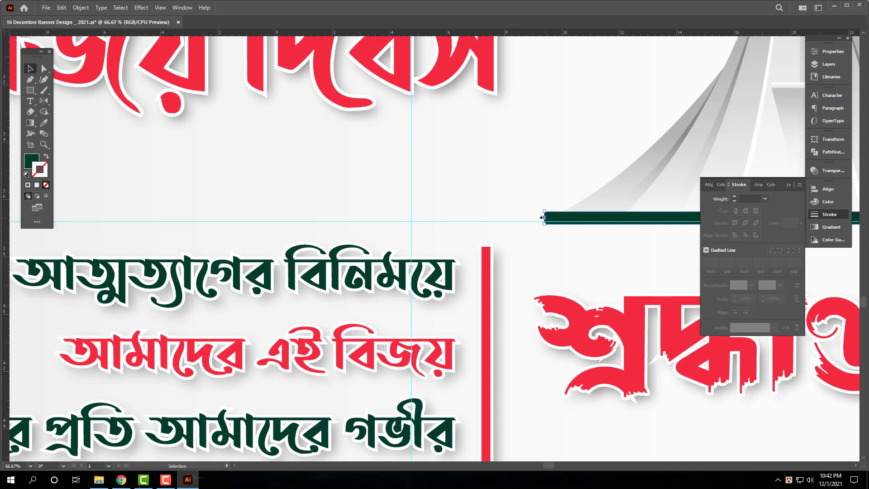
pyautogui.scroll(-4, 544, 218)
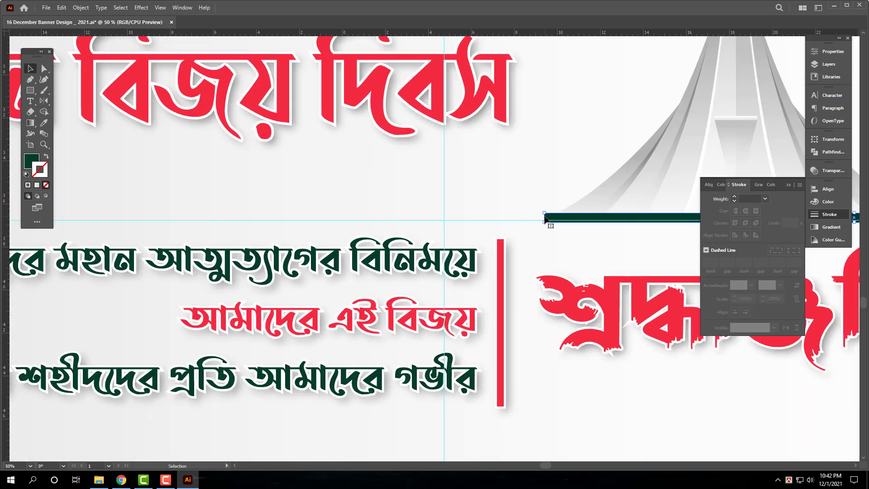
pyautogui.moveTo(544, 216); pyautogui.dragTo(251, 212)
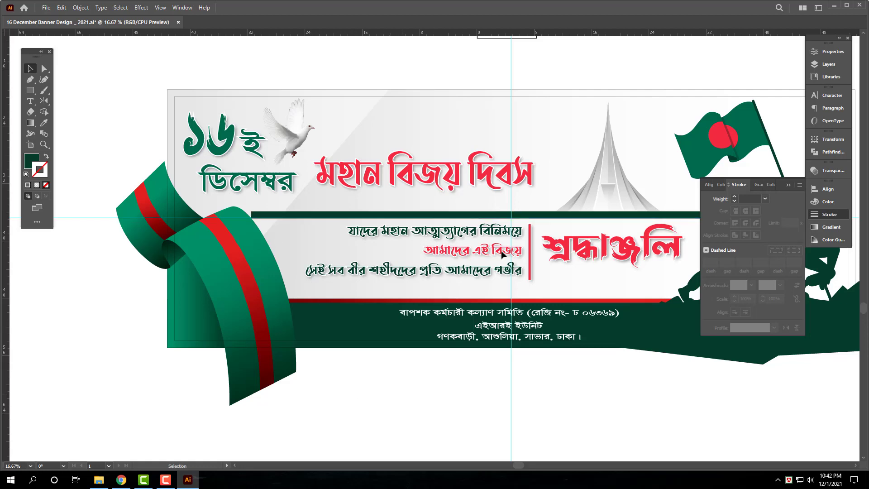
# Step: Thin the extended dark green line and stretch its left end slightly further to meet the flag ribbon
pyautogui.scroll(3, 515, 217)
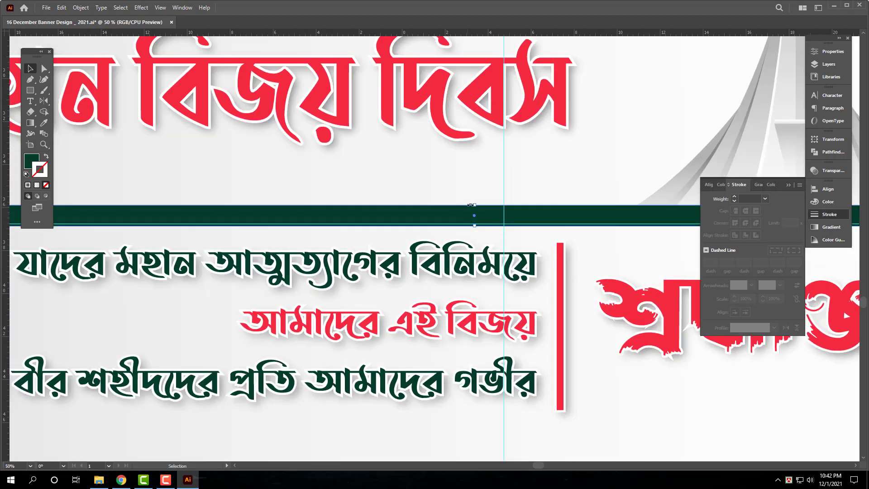
pyautogui.moveTo(472, 204); pyautogui.dragTo(474, 216)
pyautogui.hotkey('ctrl', 'z')
pyautogui.scroll(-3, 474, 213)
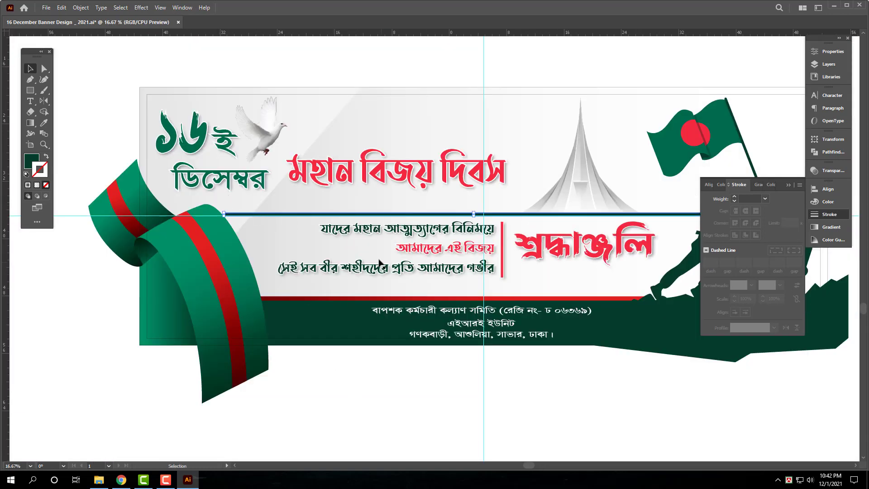
pyautogui.click(222, 217)
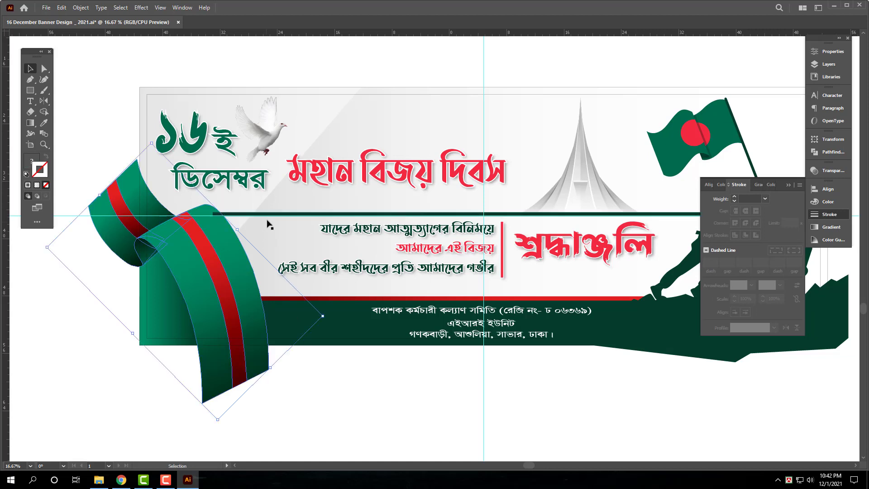
# Step: Adjust the stacking order of the long dark green line relative to the monument and deselect the artwork
pyautogui.click(271, 213)
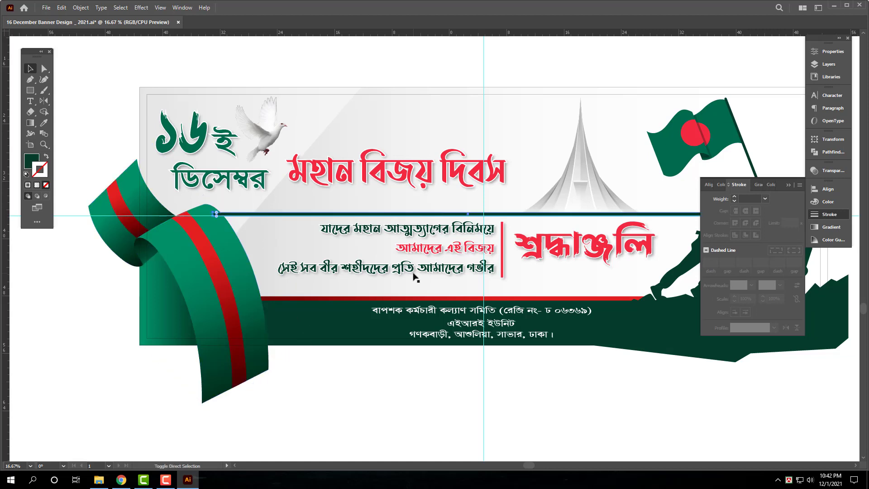
pyautogui.hotkey('ctrl', '[')
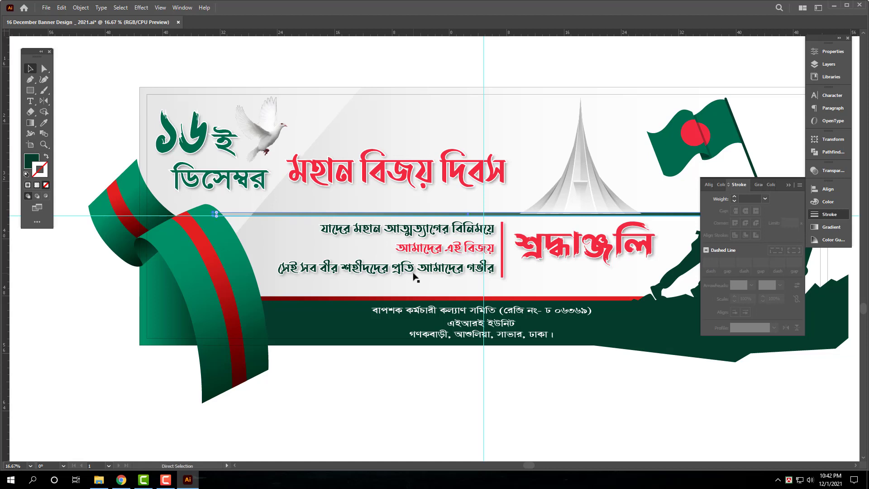
pyautogui.hotkey('ctrl', ']')
pyautogui.hotkey('ctrl', ']')
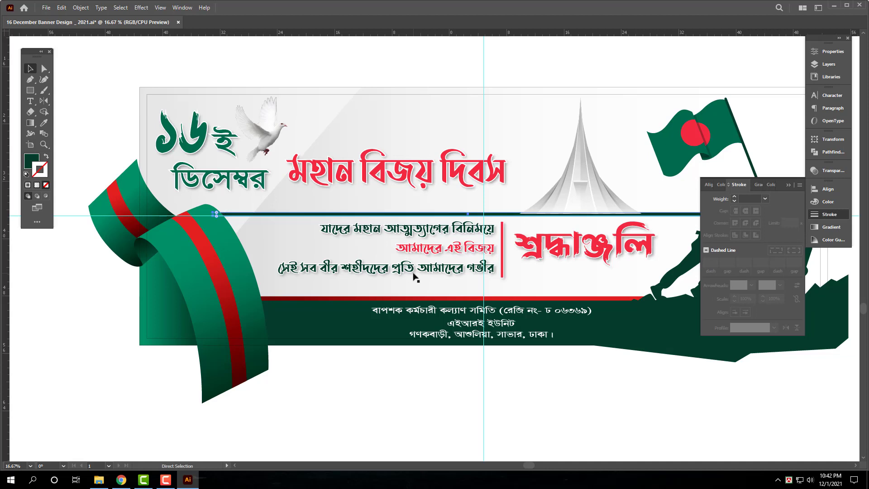
pyautogui.press('v')
pyautogui.press('a')
pyautogui.click(585, 207)
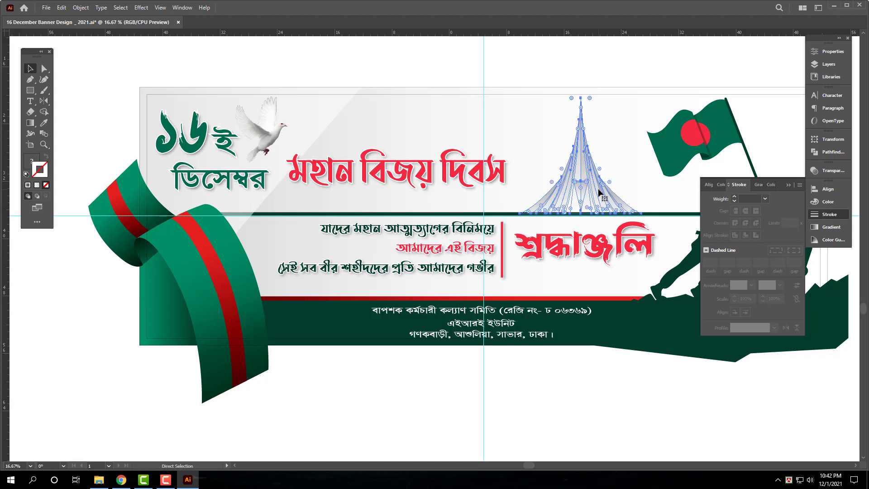
pyautogui.press('v')
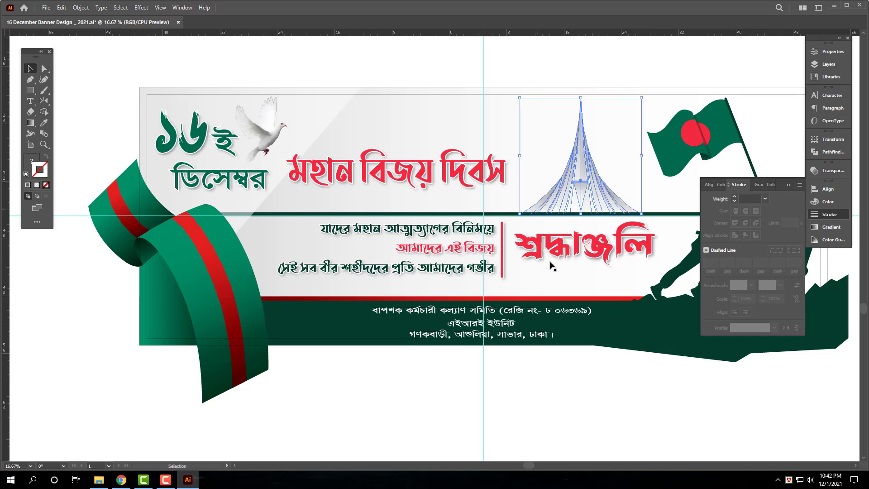
pyautogui.click(579, 403)
# Step: Delete the inner margin rectangle from the banner and hide the guides
pyautogui.scroll(-1, 578, 403)
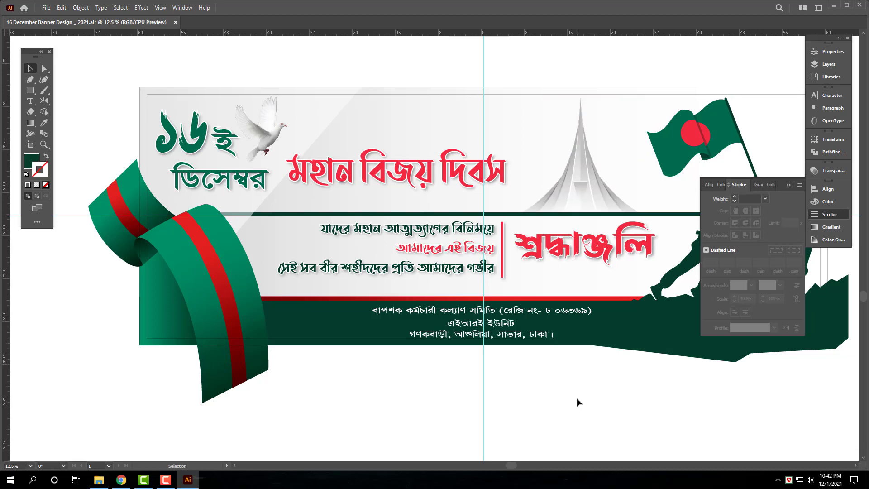
pyautogui.moveTo(592, 376); pyautogui.dragTo(527, 348)
pyautogui.moveTo(559, 380); pyautogui.dragTo(528, 355)
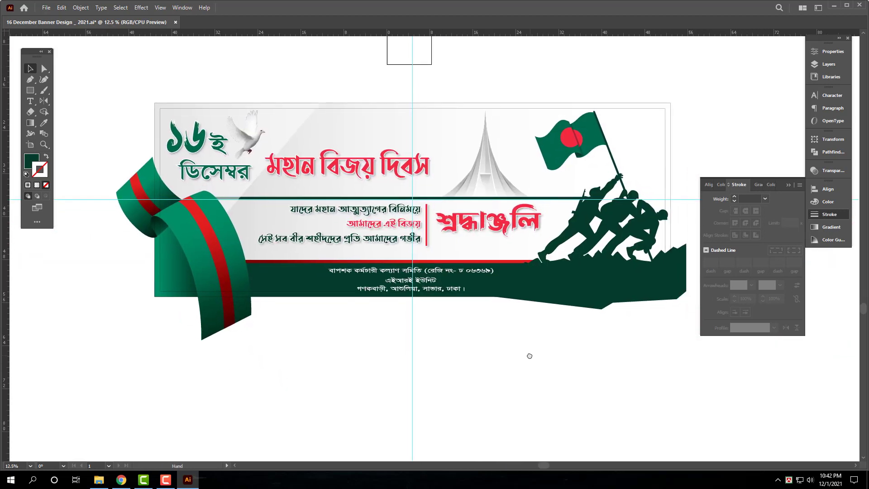
pyautogui.click(665, 139)
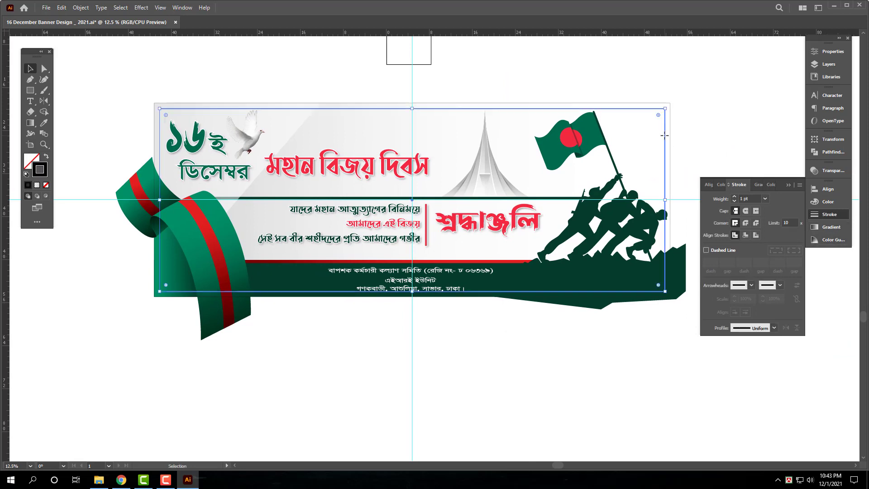
pyautogui.press('Delete')
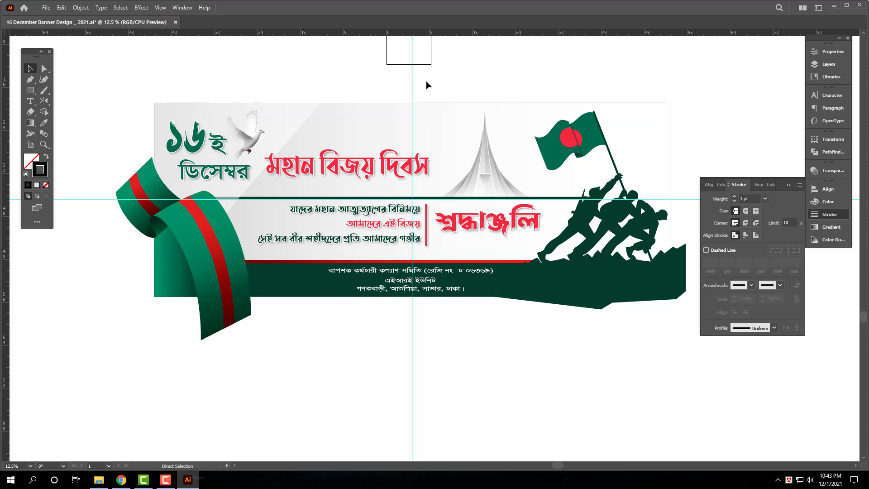
pyautogui.hotkey('ctrl', ';')
pyautogui.hotkey('ctrl', ';')
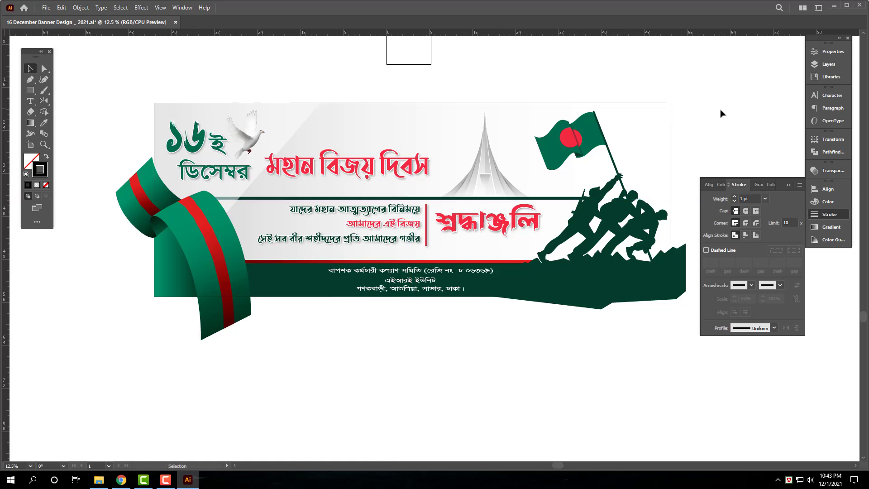
# Step: Clip all the banner artwork to the outer banner rectangle with a clipping mask and select the clipped banner
pyautogui.click(673, 127)
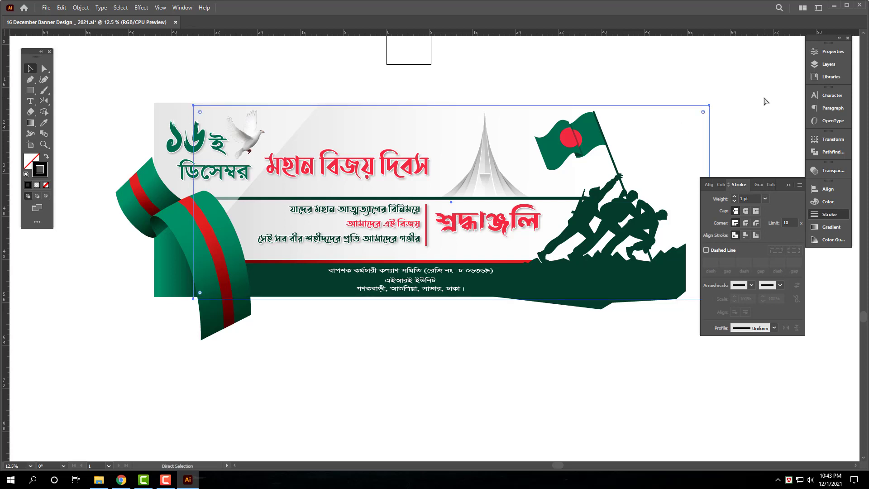
pyautogui.hotkey('ctrl', 'z')
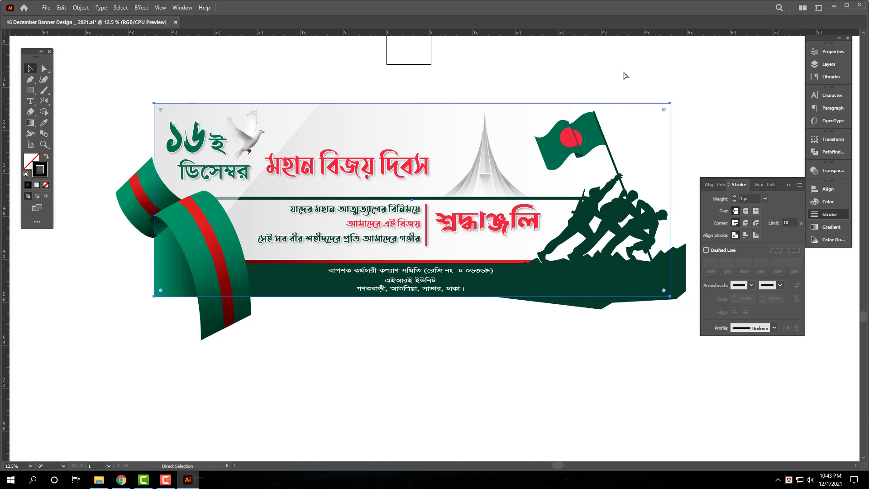
pyautogui.keyDown('ctrl'); pyautogui.click(625, 75); pyautogui.keyUp('ctrl')
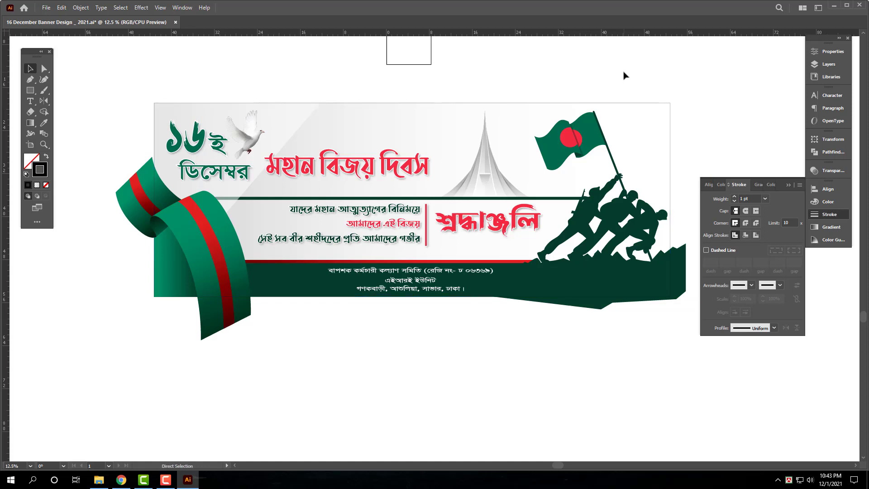
pyautogui.hotkey('ctrl', 'a')
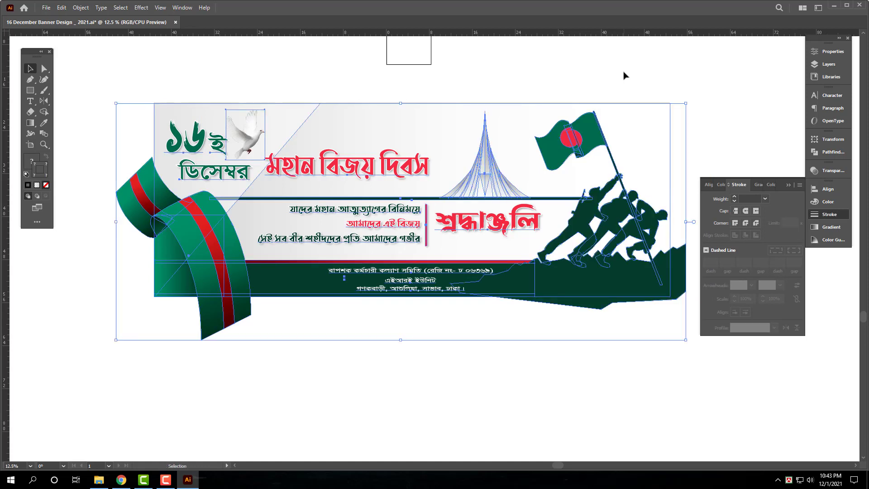
pyautogui.keyDown('ctrl'); pyautogui.click(625, 75); pyautogui.keyUp('ctrl')
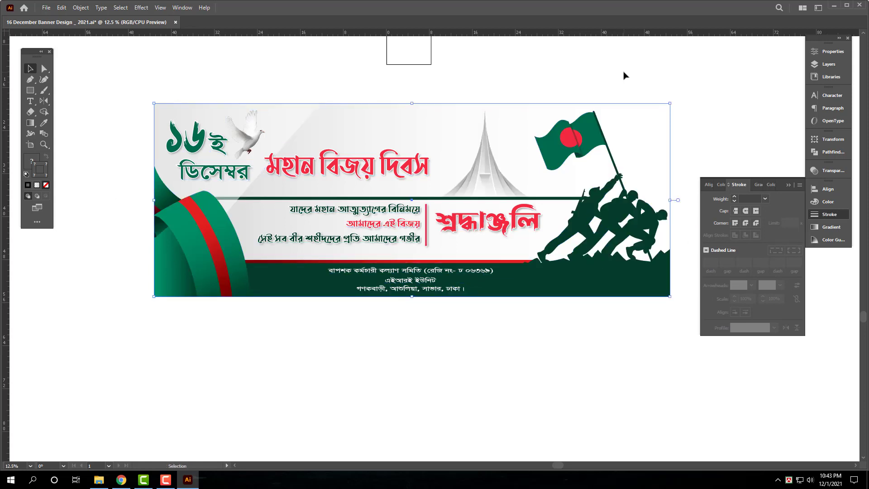
pyautogui.click(838, 217)
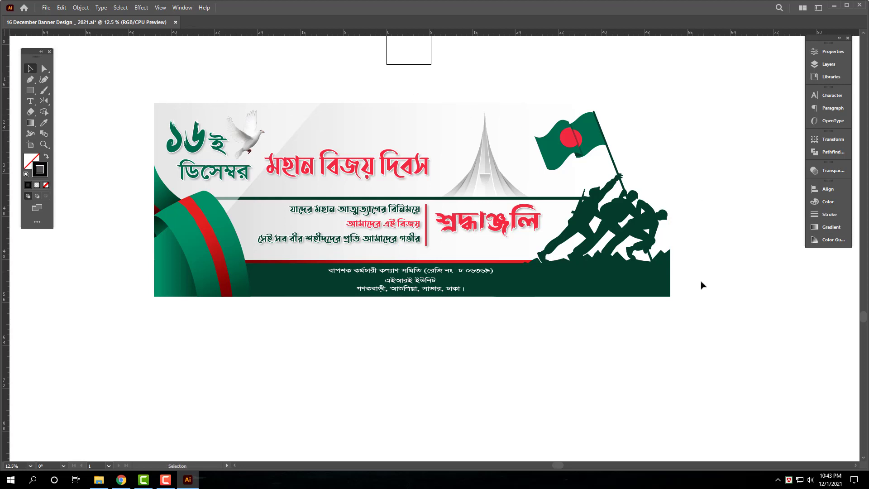
pyautogui.click(493, 113)
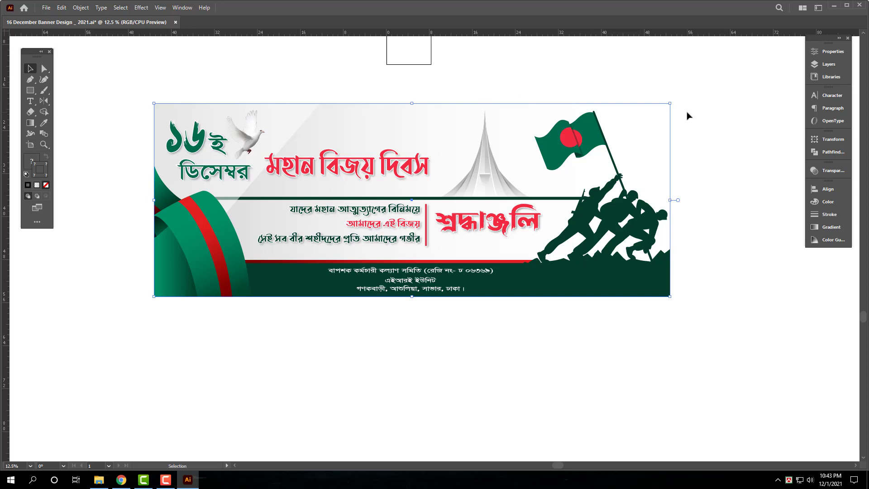